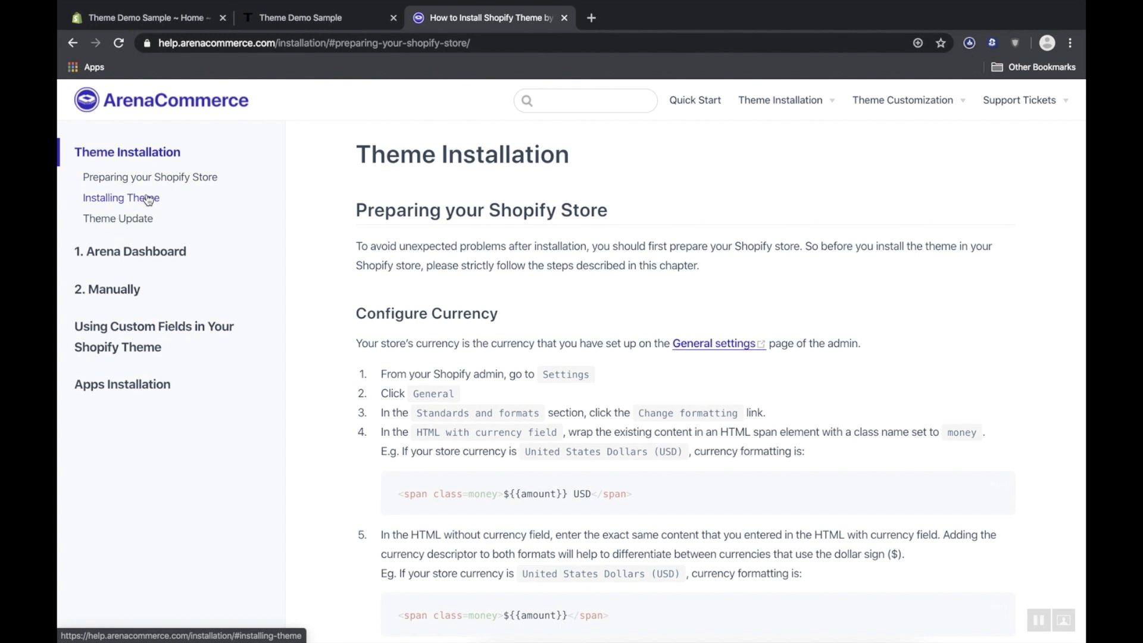
# Add the Arena Shopify Admin Extension to Chrome from the Arena Dashboard installation guide, then close the extension's store page
pyautogui.click(143, 251)
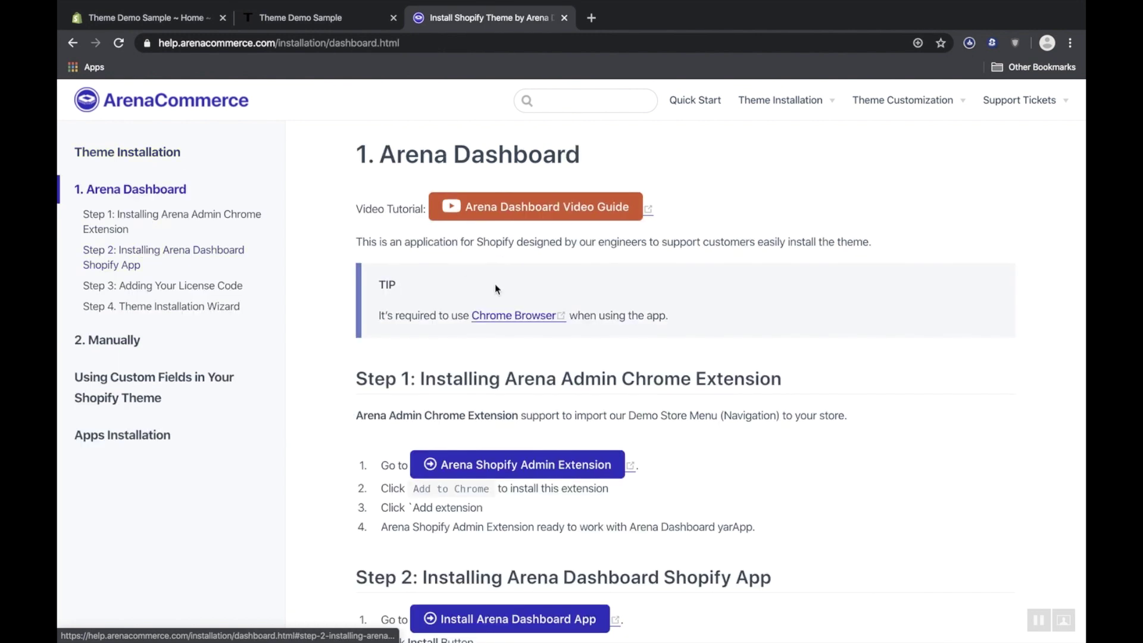
pyautogui.scroll(-5, 584, 450)
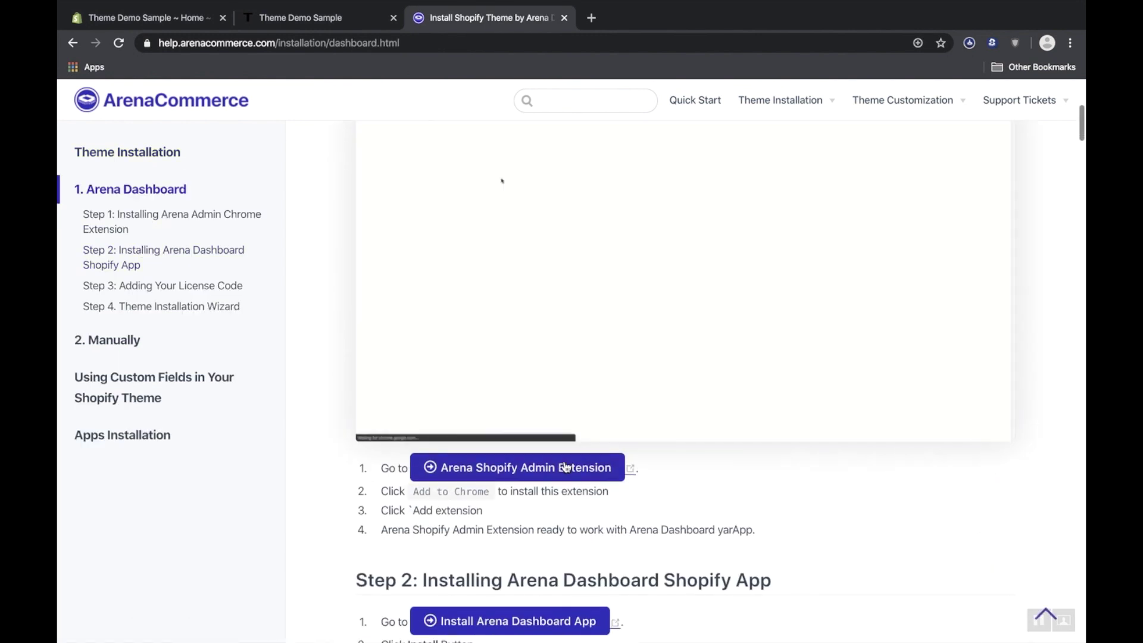
pyautogui.click(565, 471)
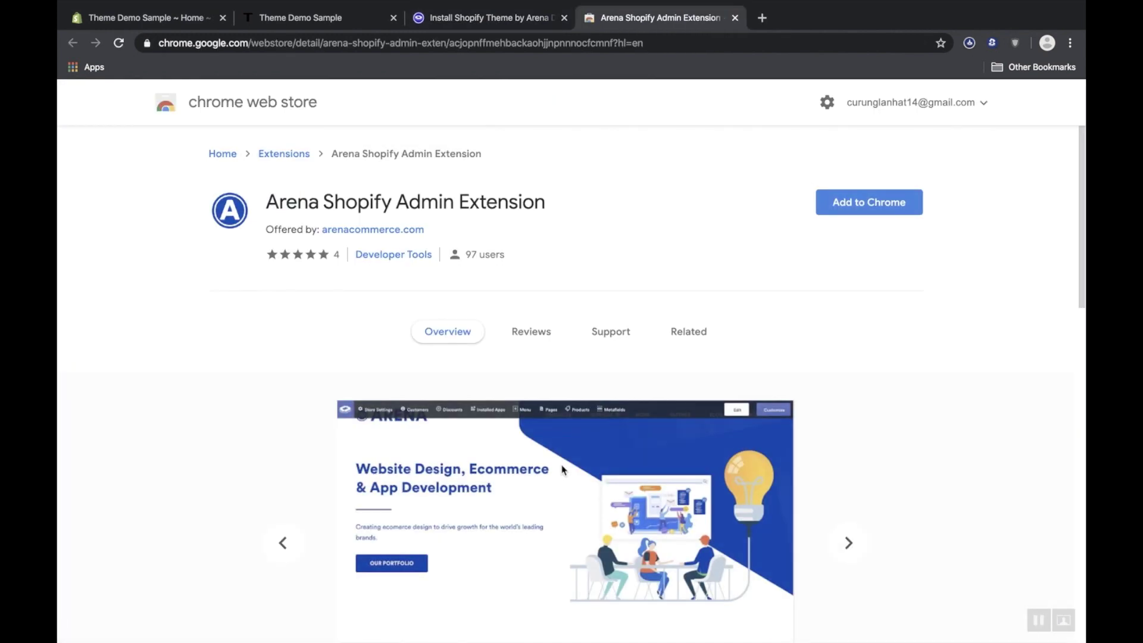
pyautogui.click(884, 214)
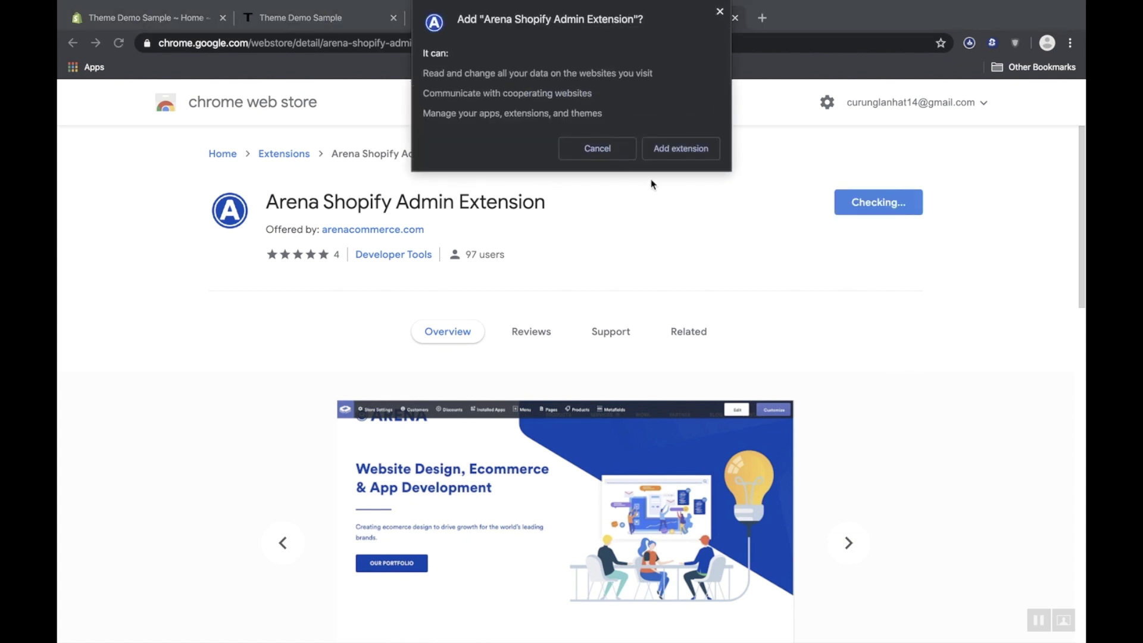
pyautogui.click(681, 148)
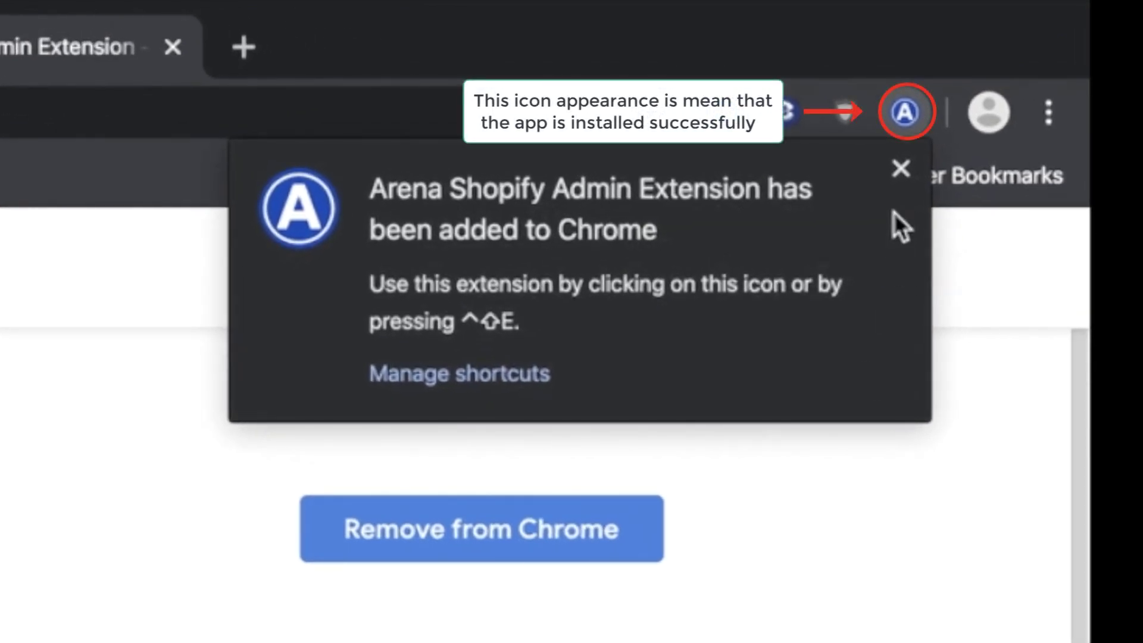
pyautogui.click(901, 170)
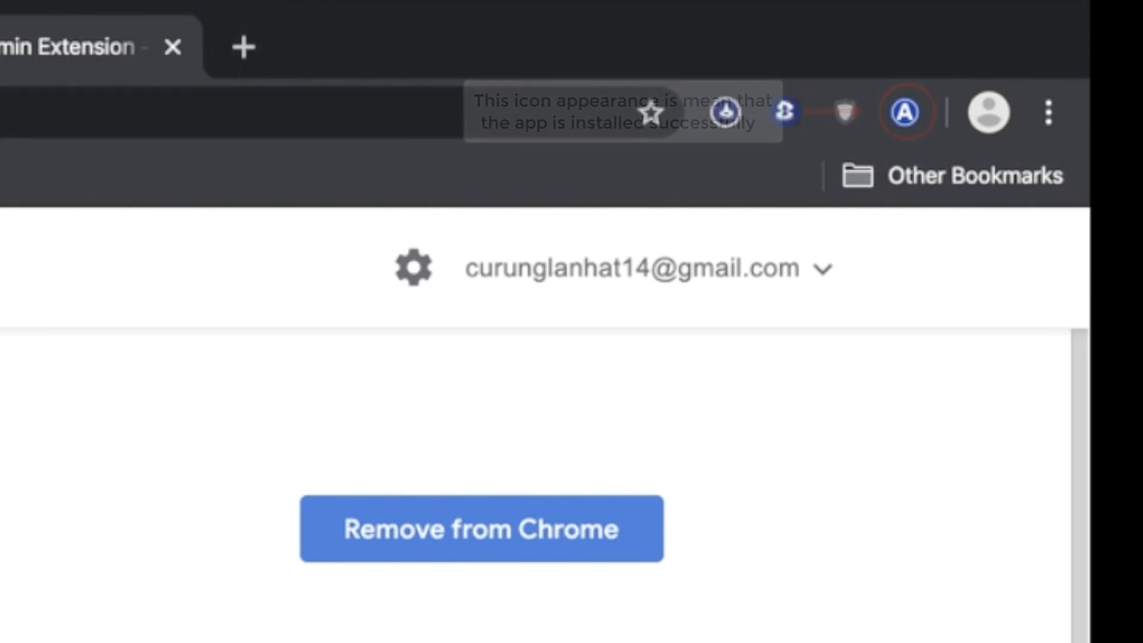
pyautogui.click(163, 47)
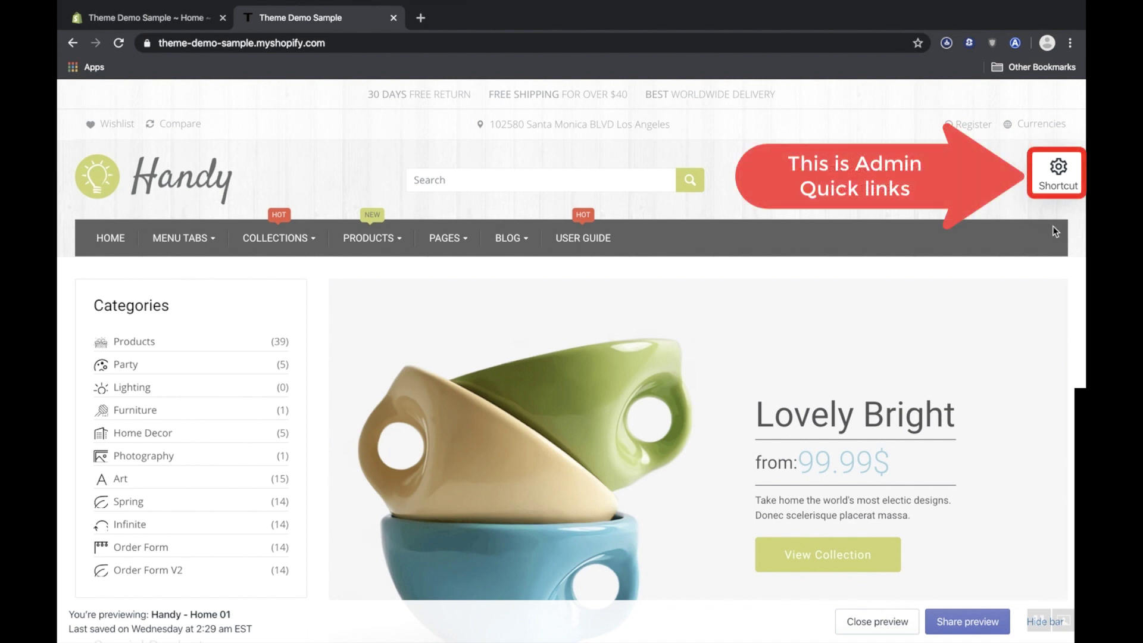
# Disable Admin Quick Links in the Arena extension's options, save, and reload the storefront
pyautogui.click(1016, 43)
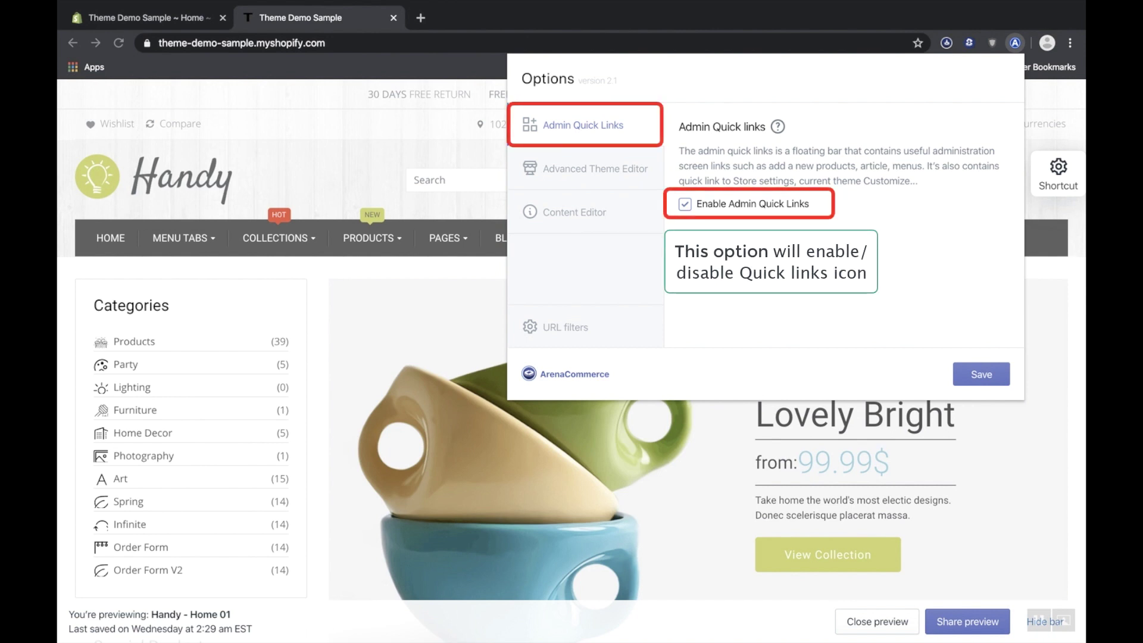
pyautogui.click(685, 205)
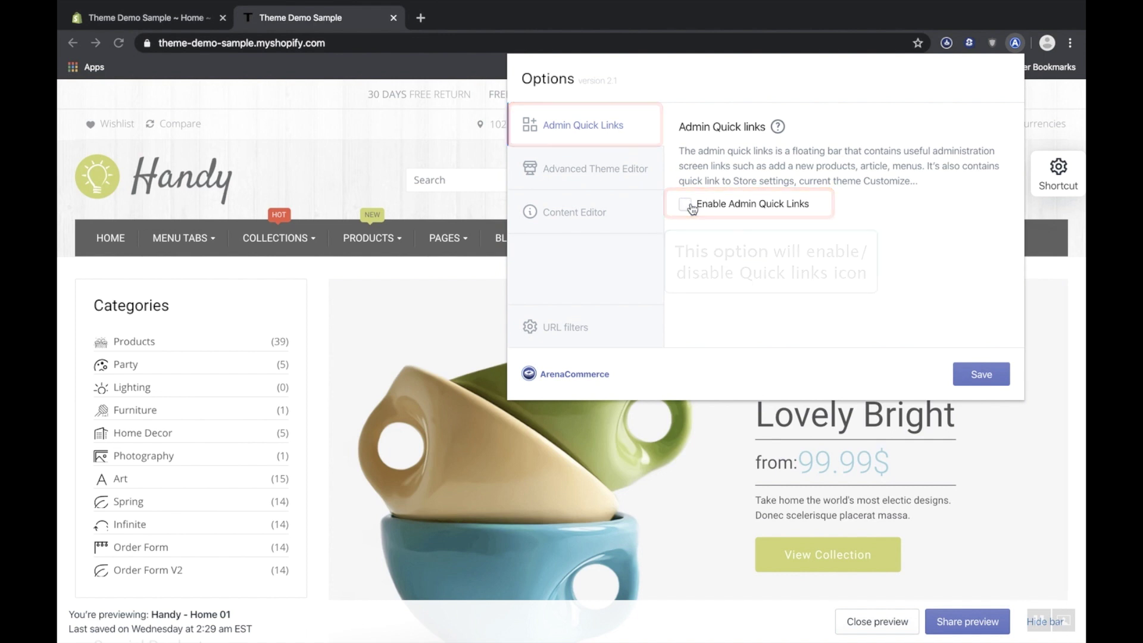
pyautogui.click(977, 373)
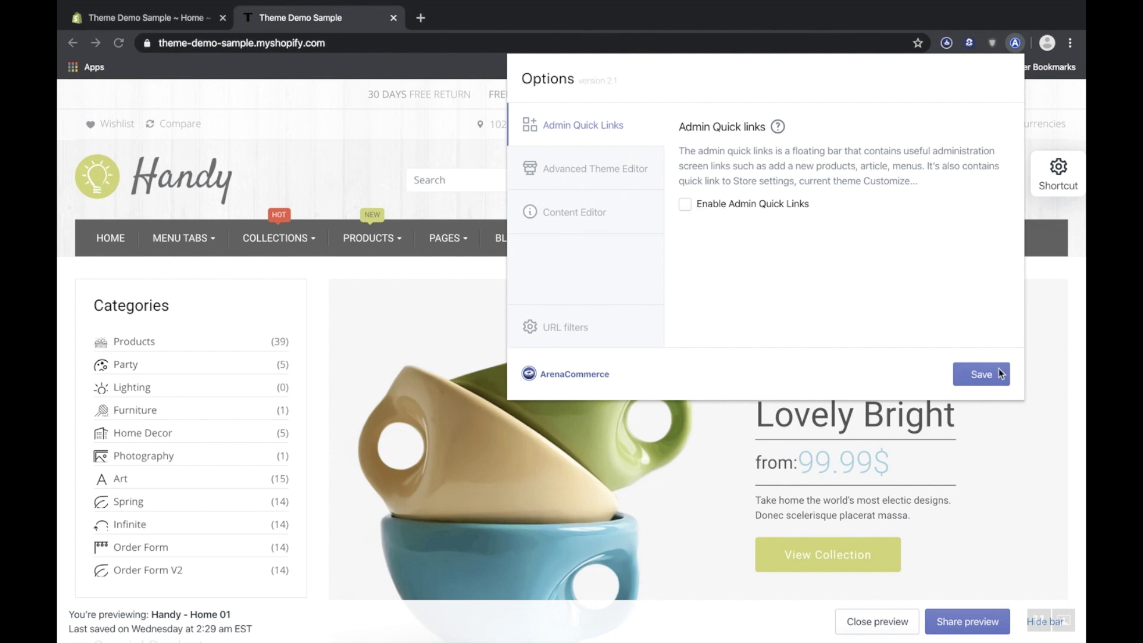
pyautogui.click(1001, 375)
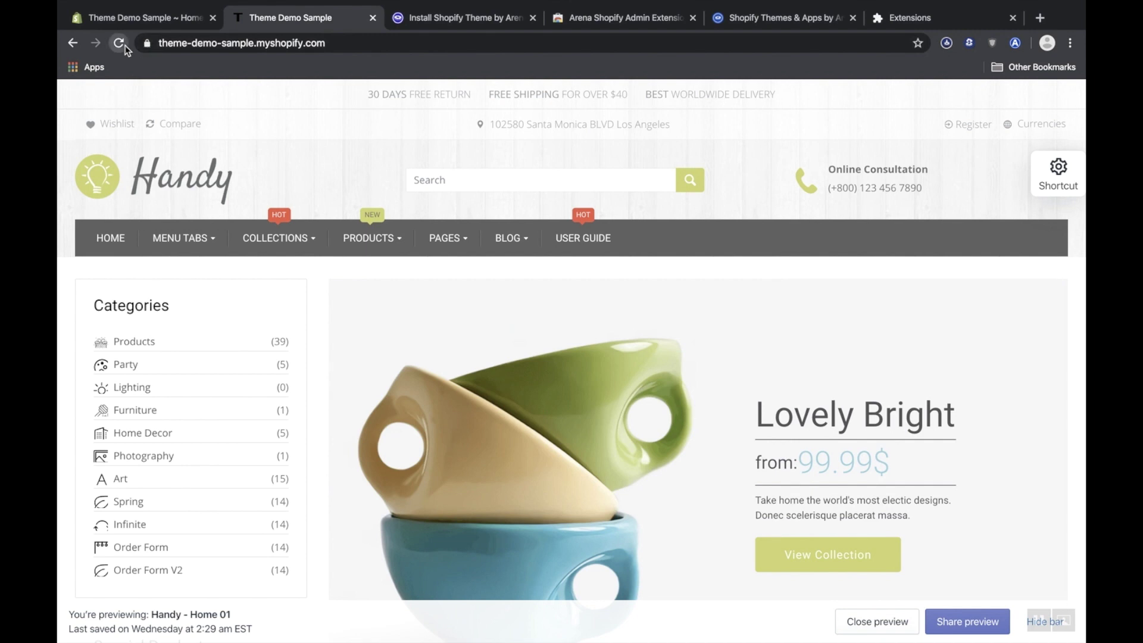
pyautogui.click(119, 43)
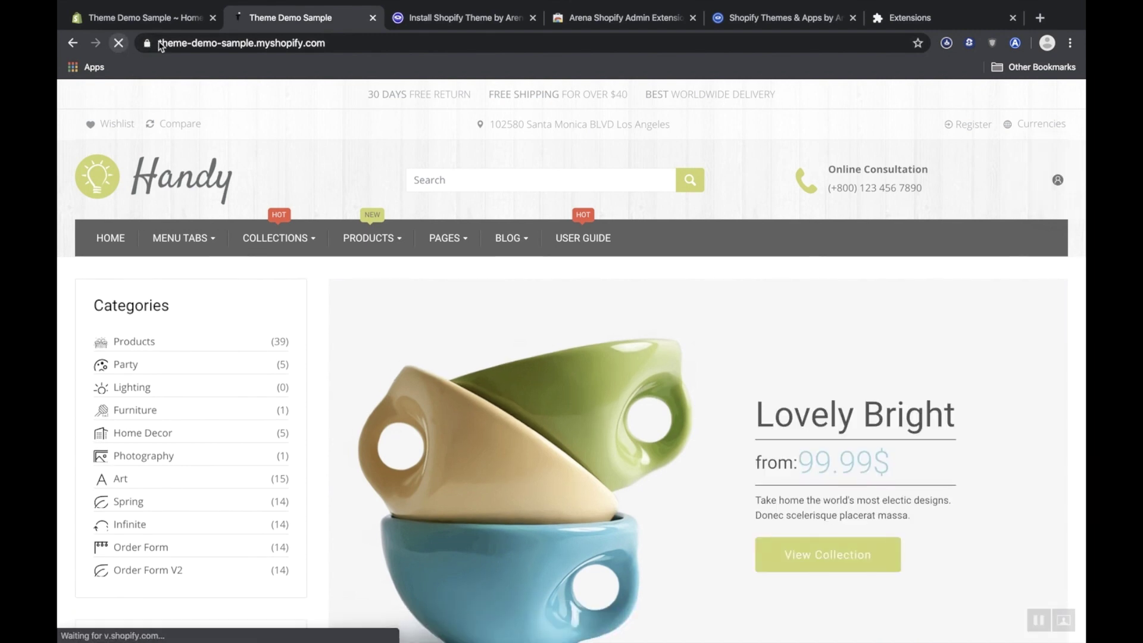
# Enable Admin Quick Links in the Arena extension's options and save the setting
pyautogui.click(1016, 42)
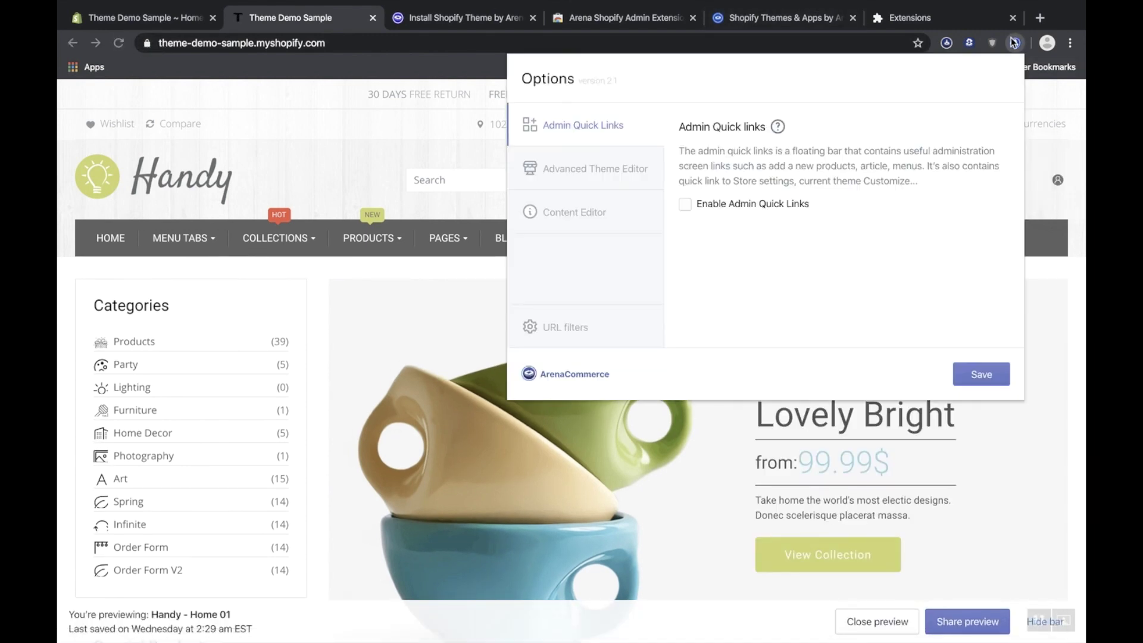
pyautogui.click(769, 209)
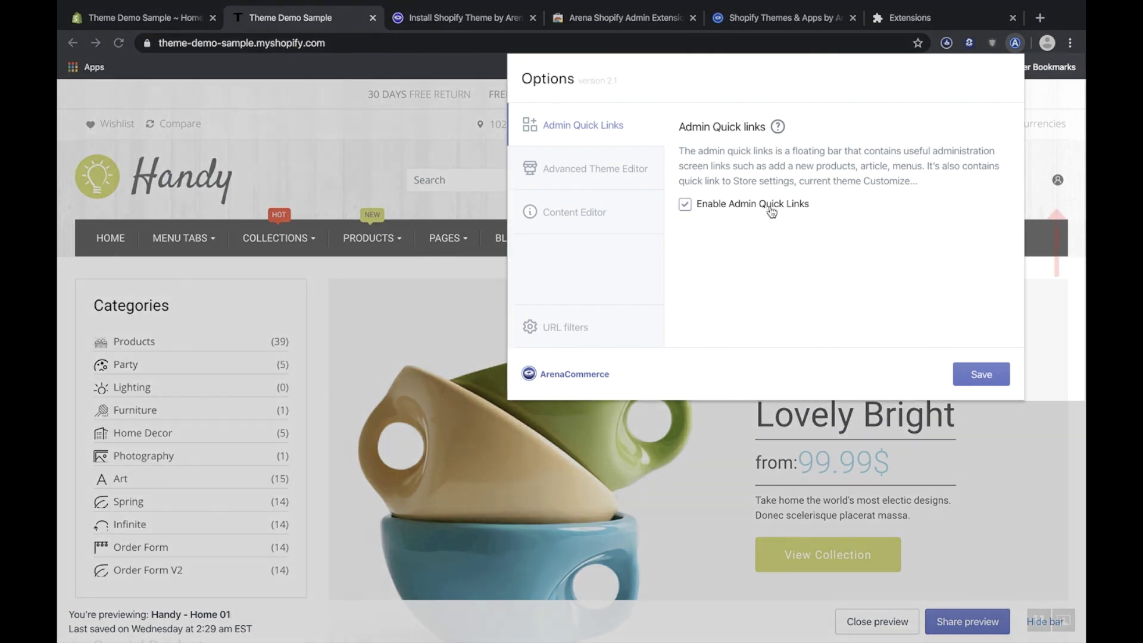
pyautogui.click(985, 376)
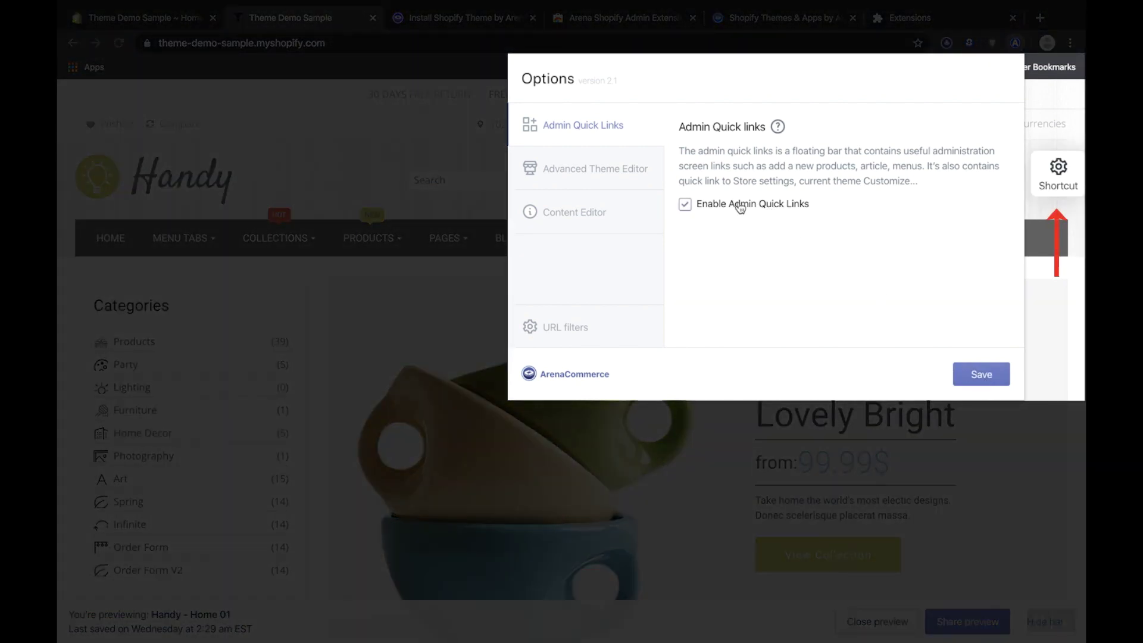
pyautogui.click(983, 374)
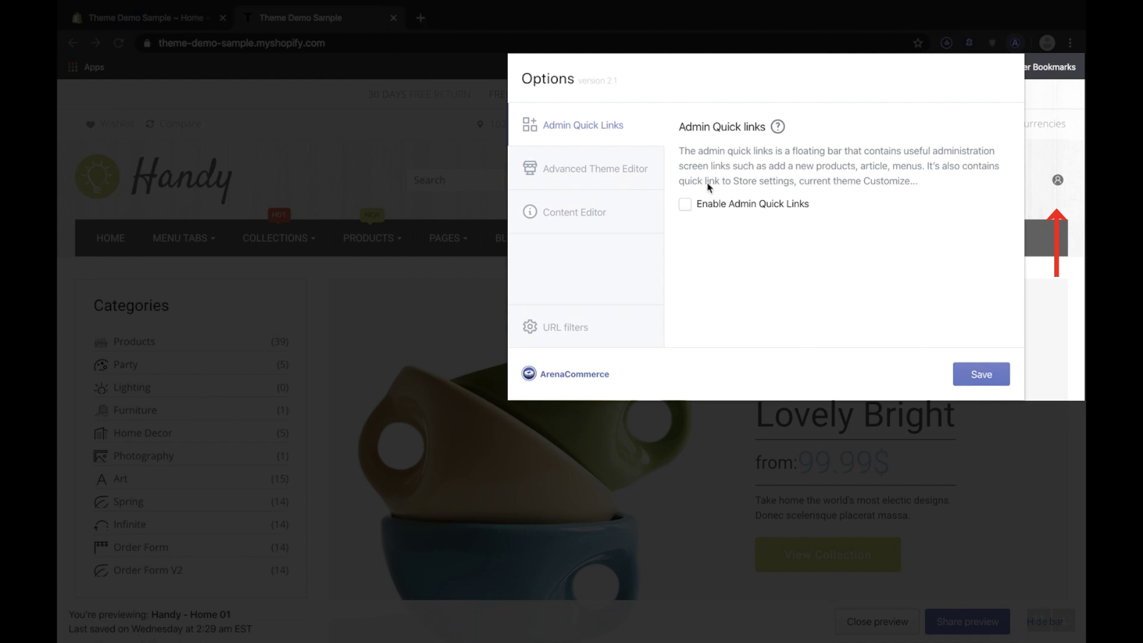
pyautogui.click(703, 205)
pyautogui.click(971, 368)
pyautogui.click(1011, 44)
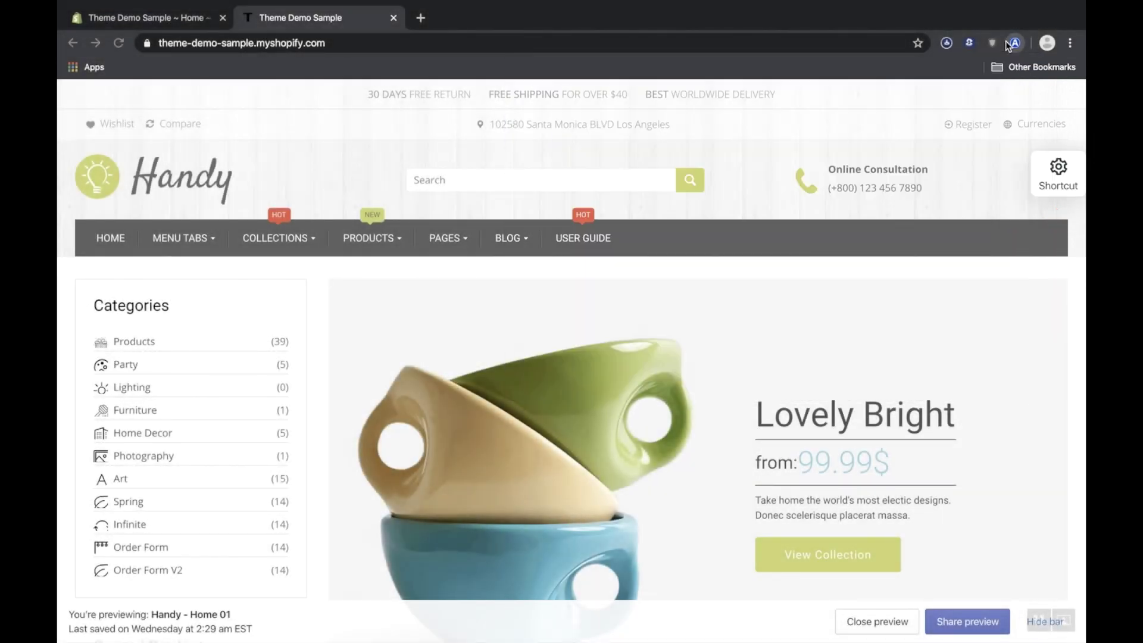
# Open the theme editor with the Section Content shortcut in the storefront's Quick Links
pyautogui.click(1051, 170)
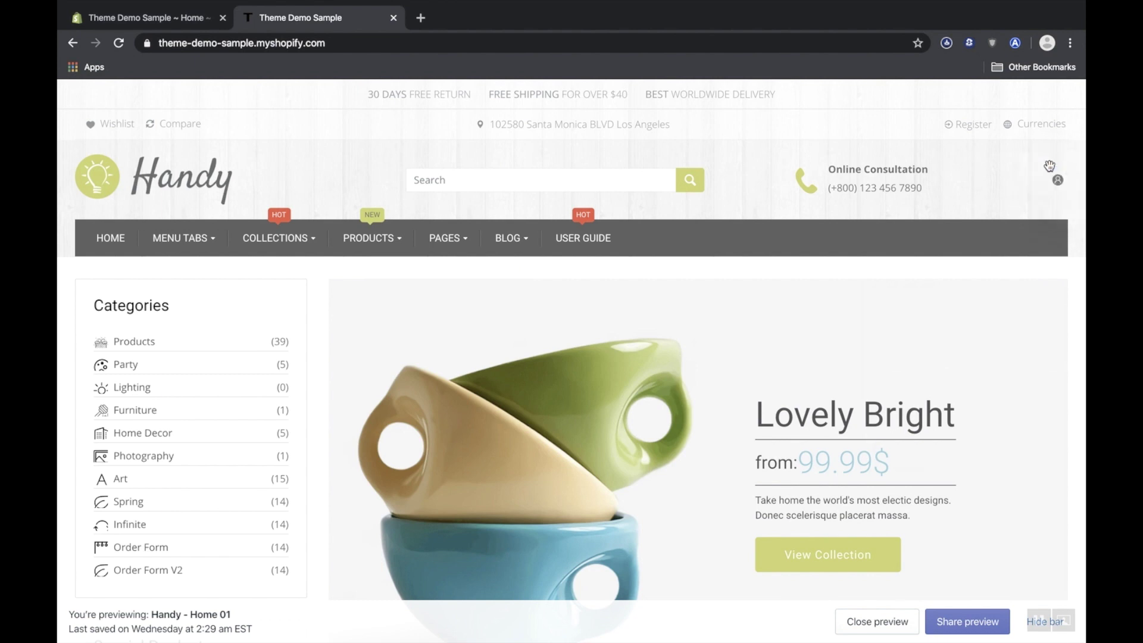
pyautogui.click(1049, 167)
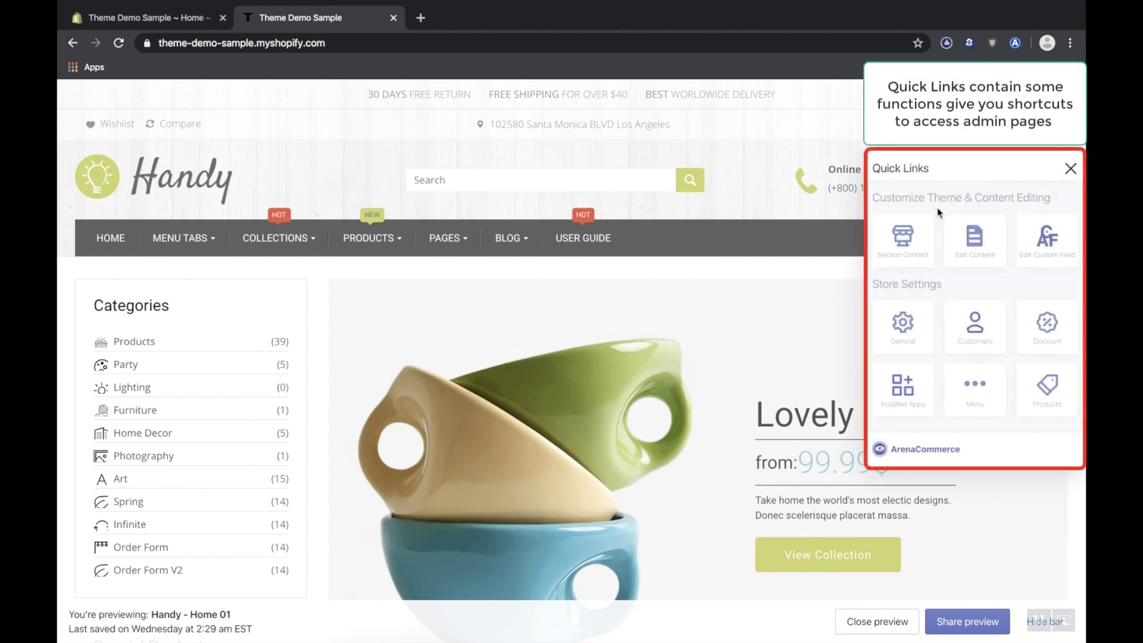
pyautogui.click(909, 260)
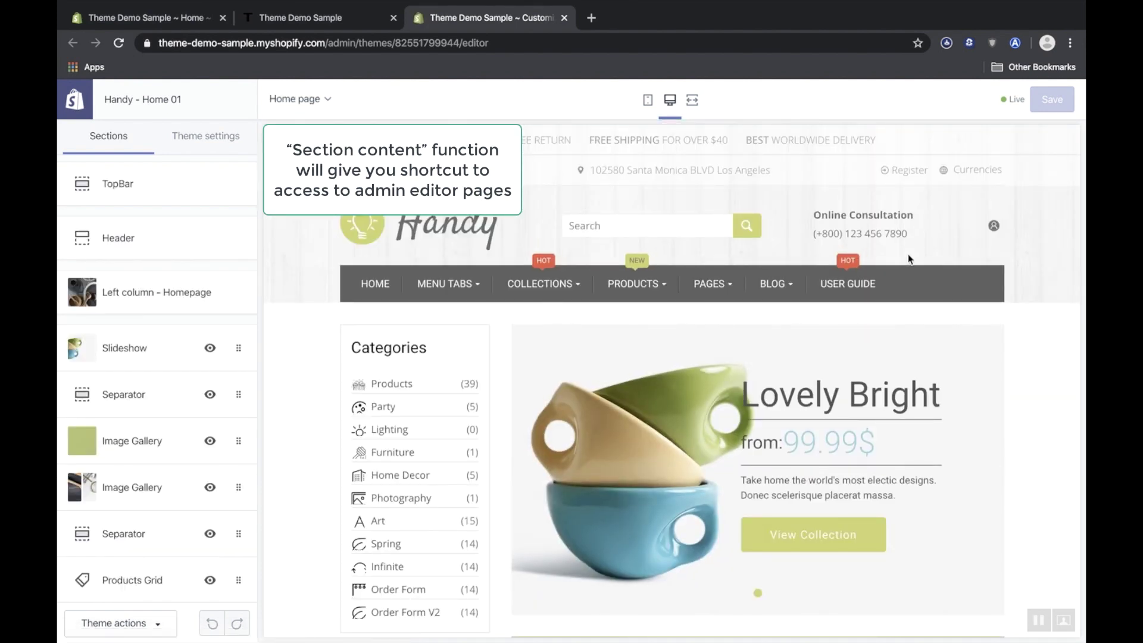
# Return to the storefront, search for "di" and open the Digital box product page
pyautogui.hotkey('ctrl', 'shift', 'Tab')
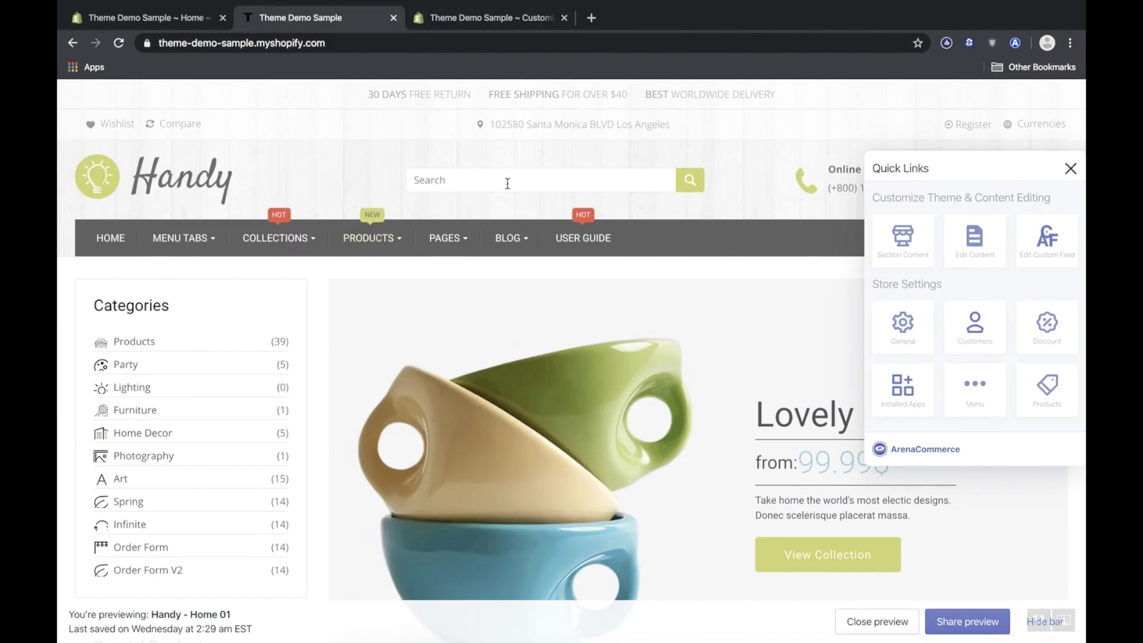
pyautogui.write('di')
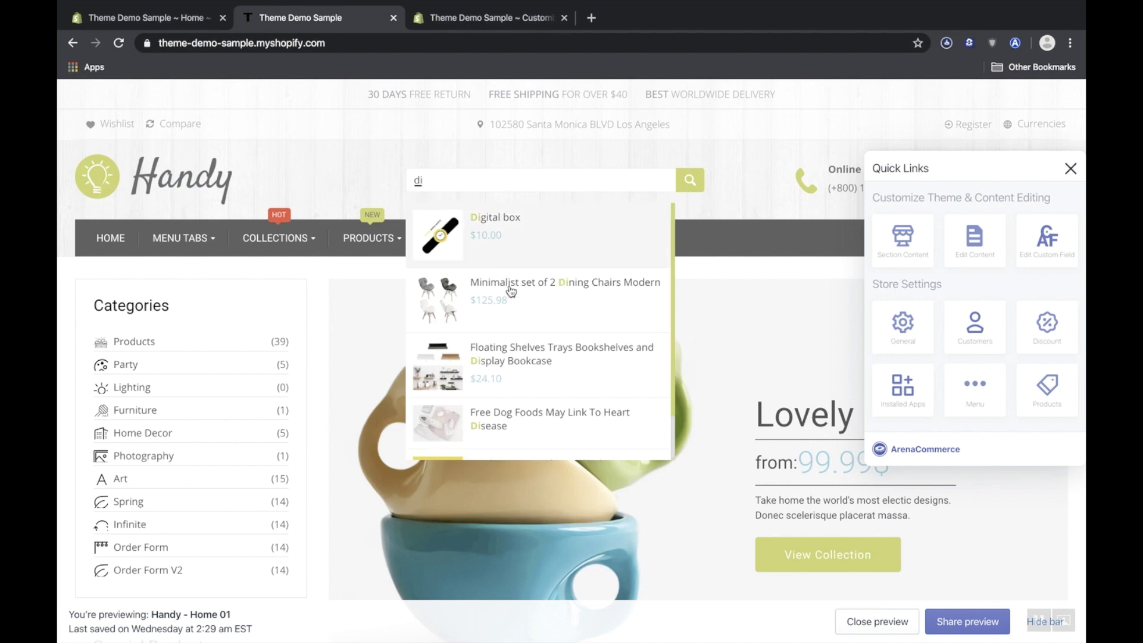
pyautogui.click(576, 250)
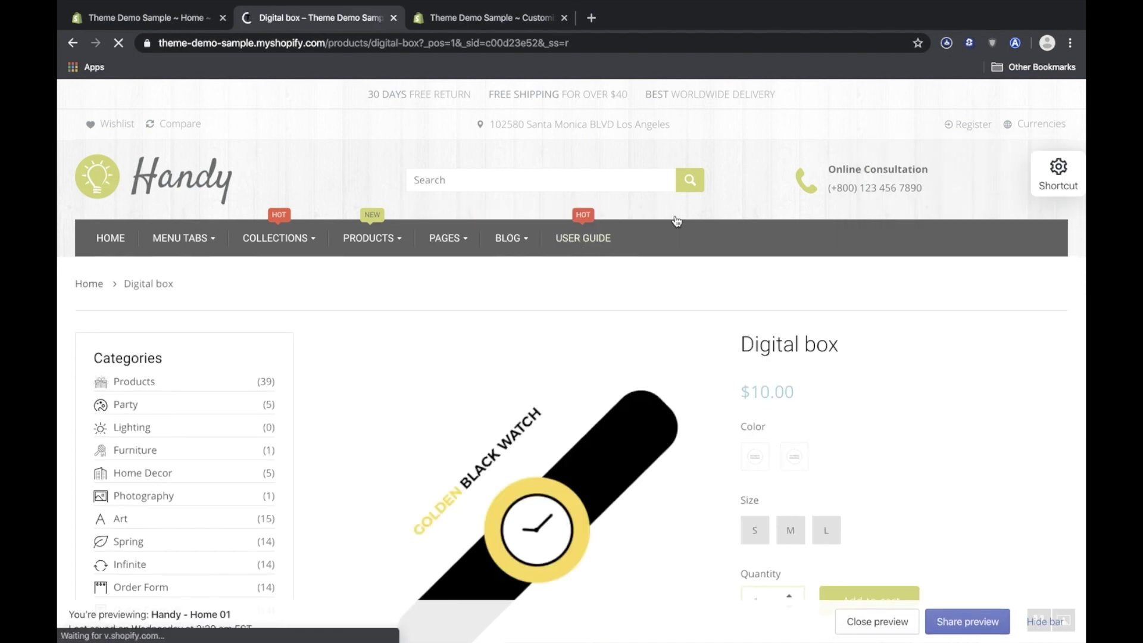
# Open the Digital box product's admin page with the Edit Content quick link, and return to its storefront page
pyautogui.click(1059, 172)
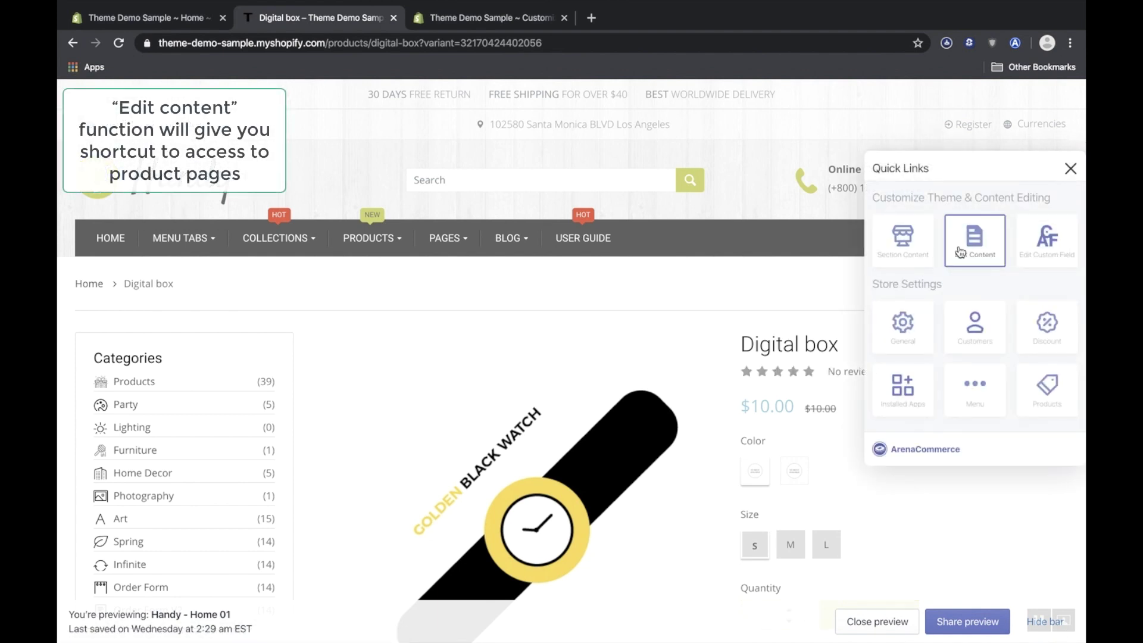
pyautogui.click(969, 239)
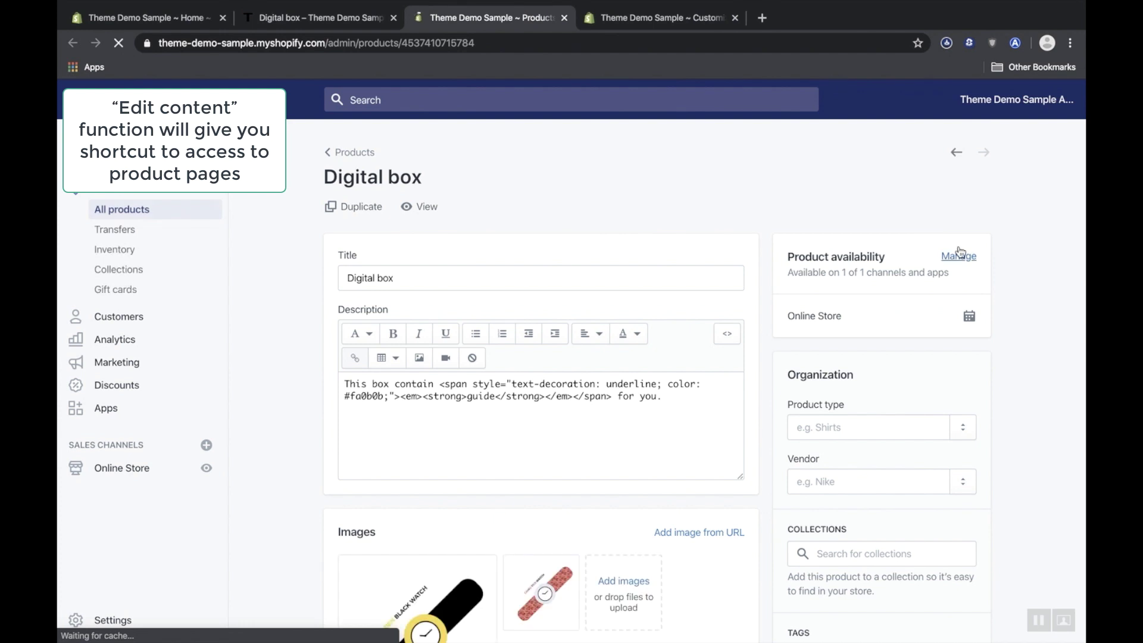
pyautogui.click(366, 27)
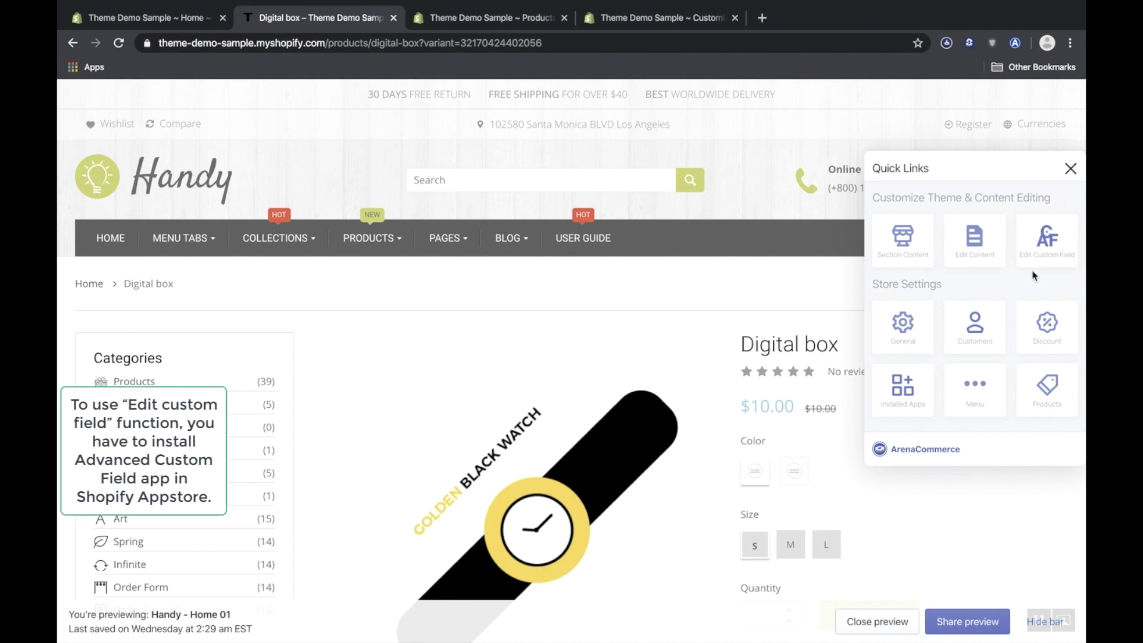
# Visit the Shopify App Store from the store admin's Apps page and search for "ACF"
pyautogui.click(189, 18)
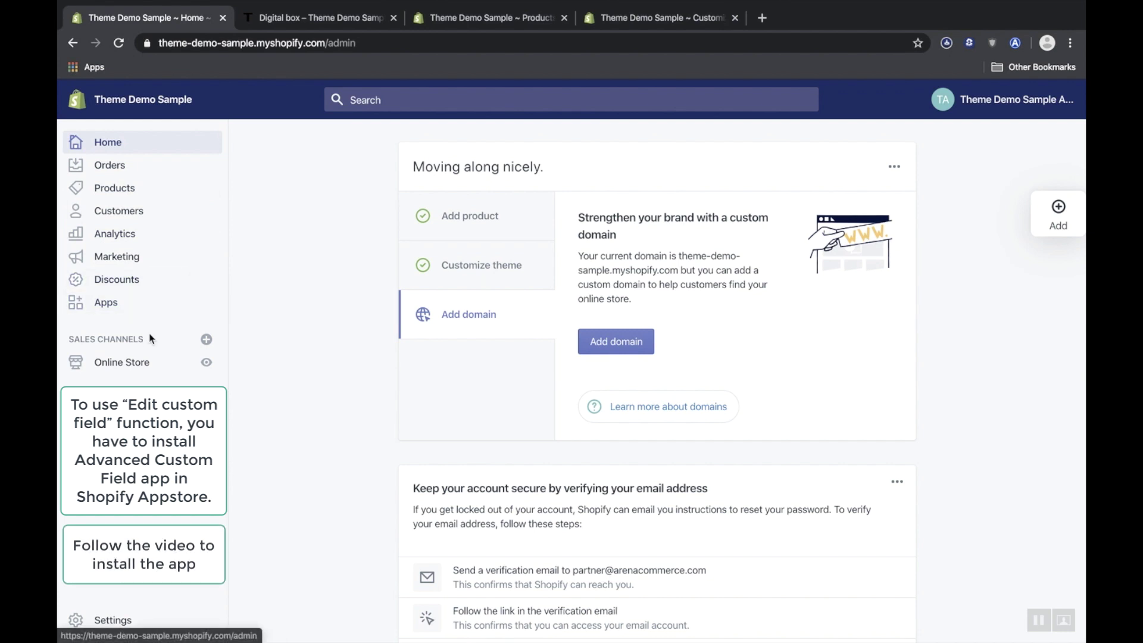
pyautogui.click(185, 311)
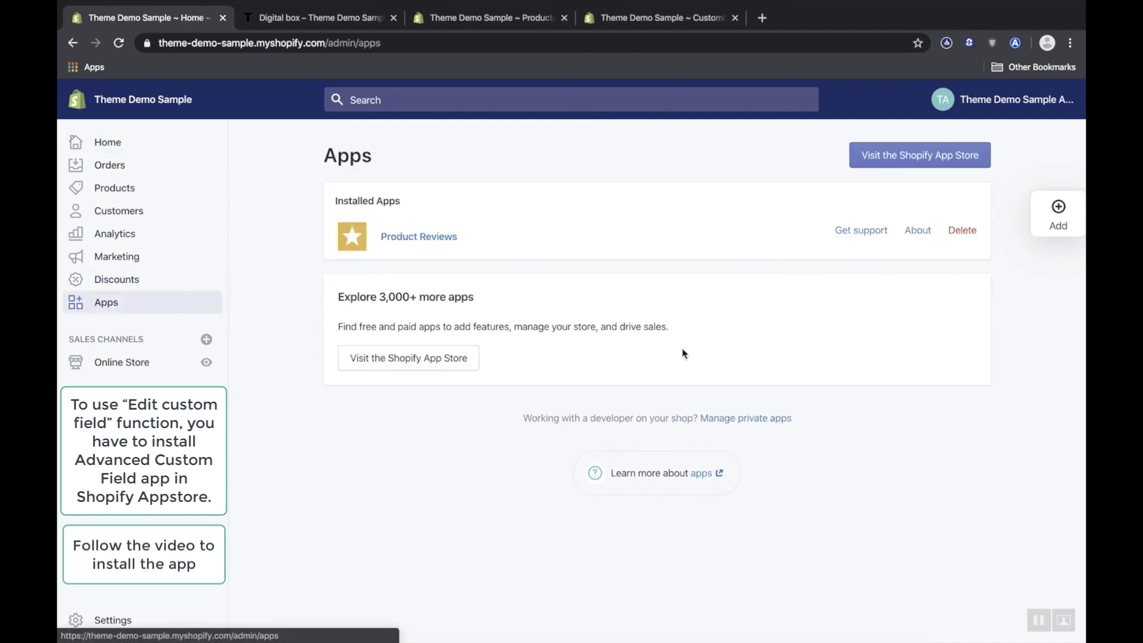
pyautogui.click(953, 162)
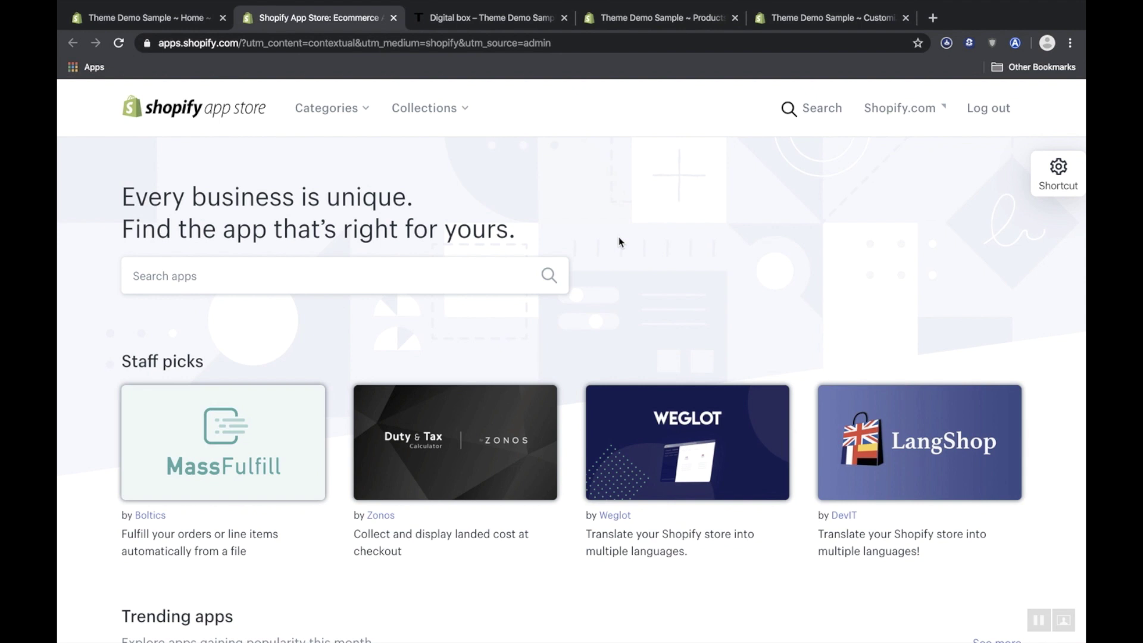
pyautogui.click(467, 286)
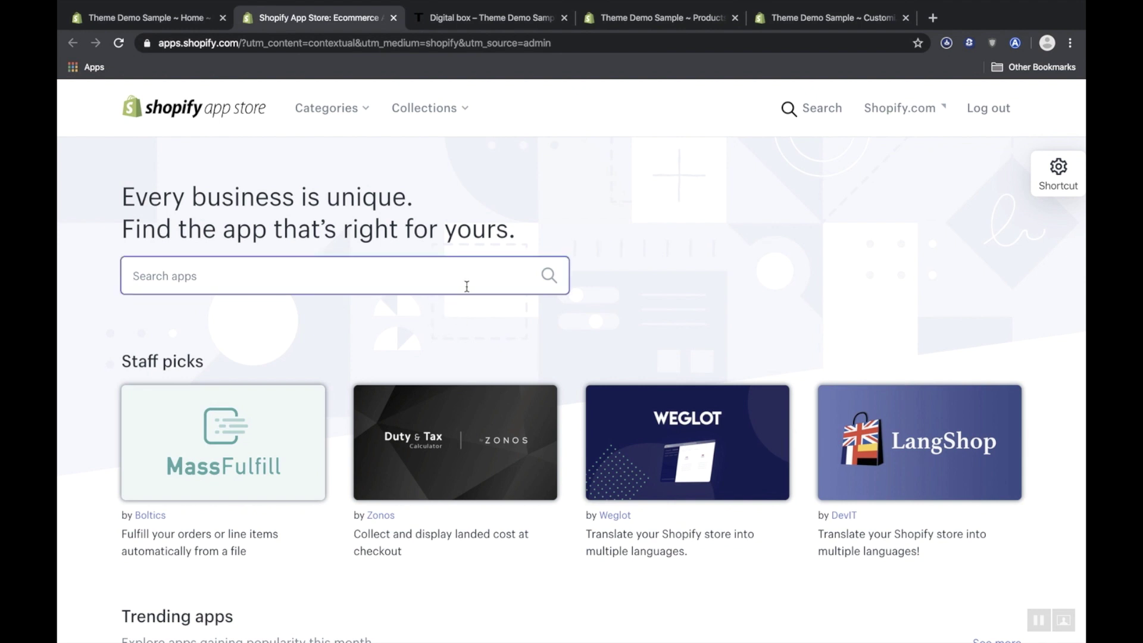
pyautogui.write('ACF')
pyautogui.press('Return')
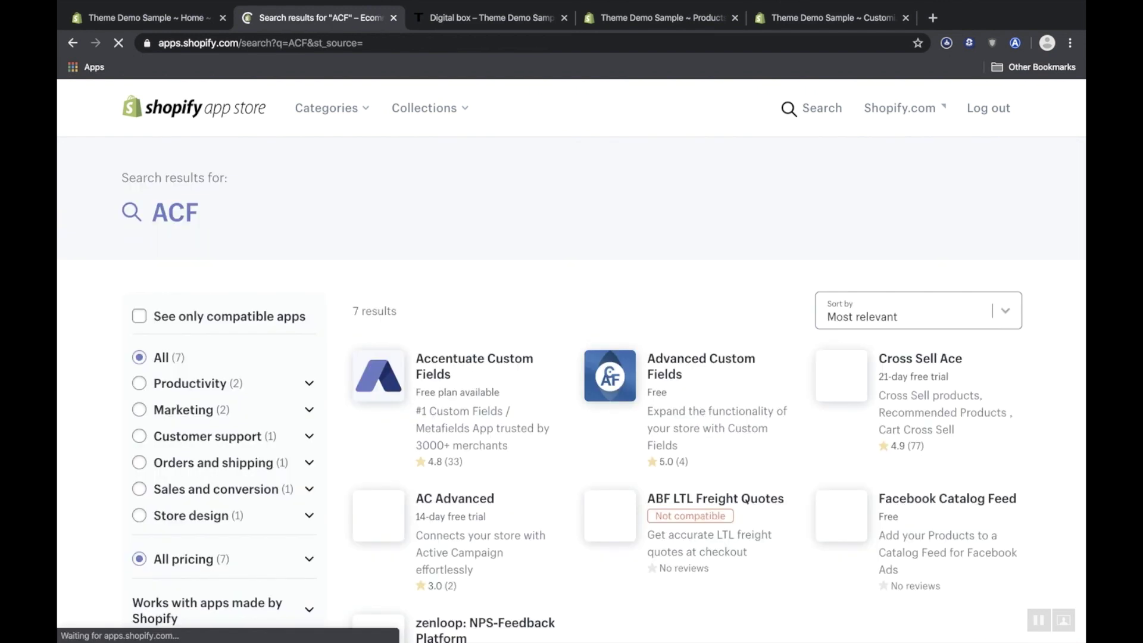
# Install the Advanced Custom Fields app by ArenaCommerce from the search results and accept its privacy policy
pyautogui.click(715, 379)
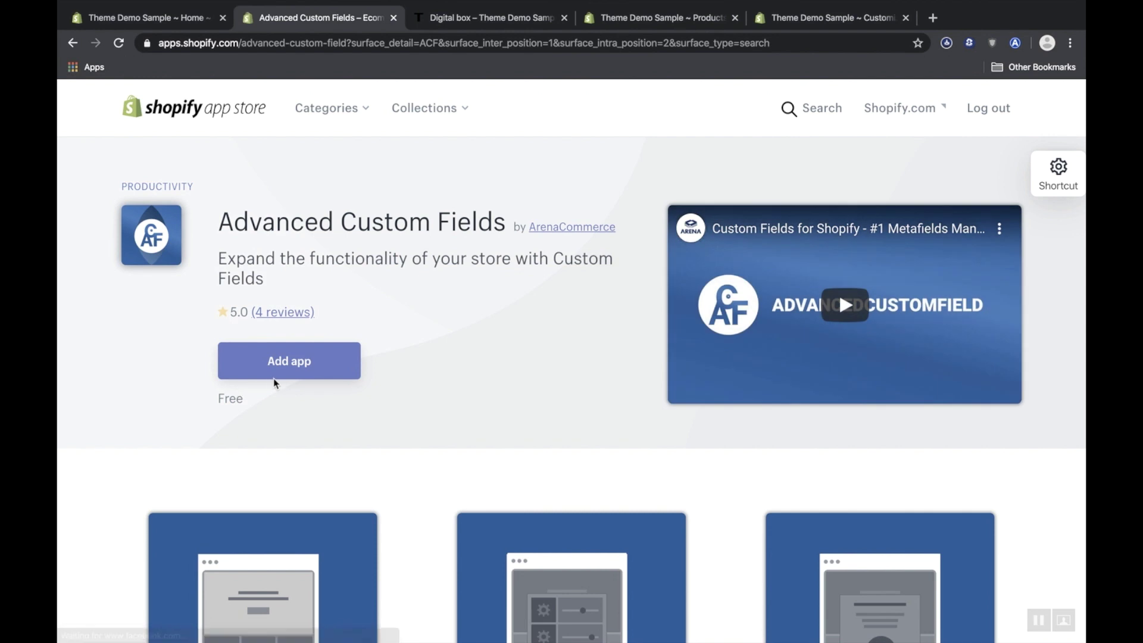
pyautogui.click(299, 372)
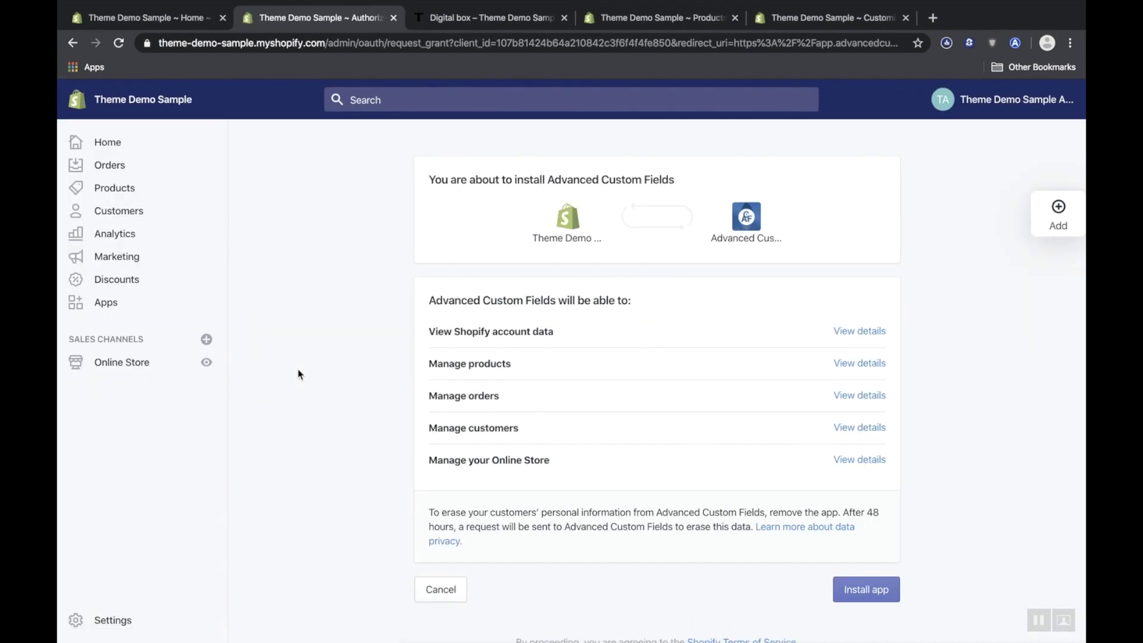
pyautogui.click(868, 594)
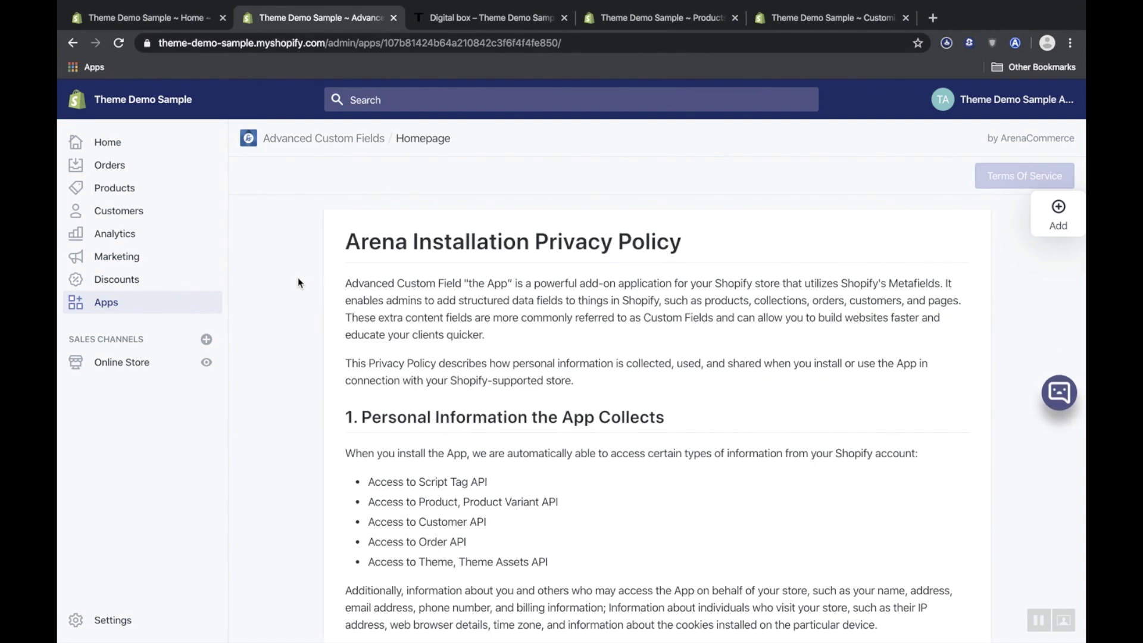
pyautogui.scroll(-15, 560, 372)
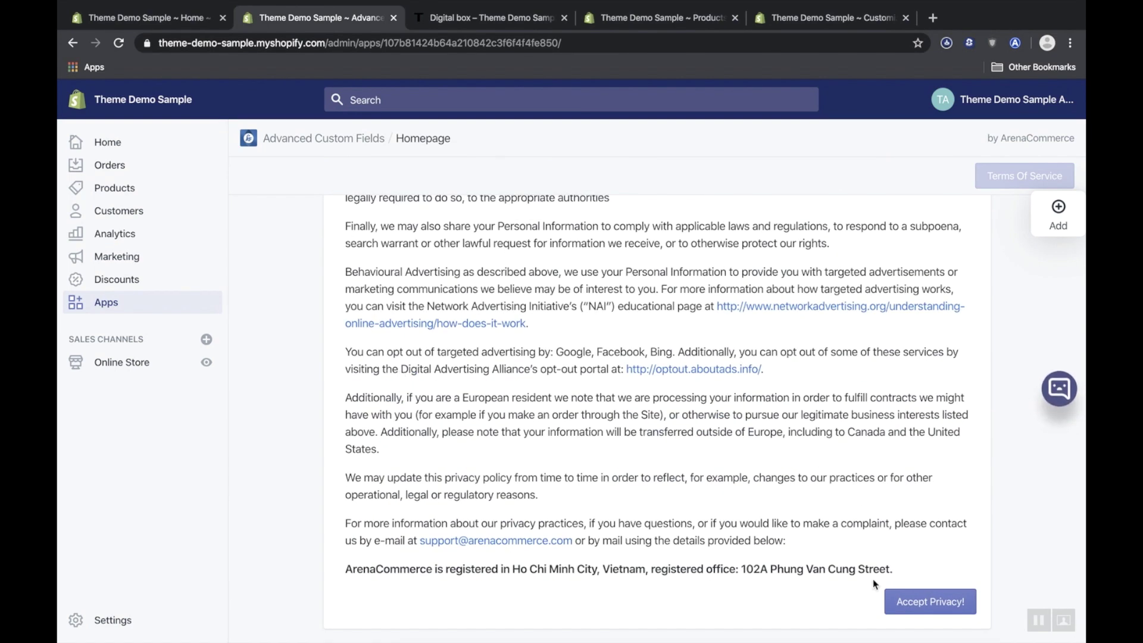
pyautogui.click(920, 606)
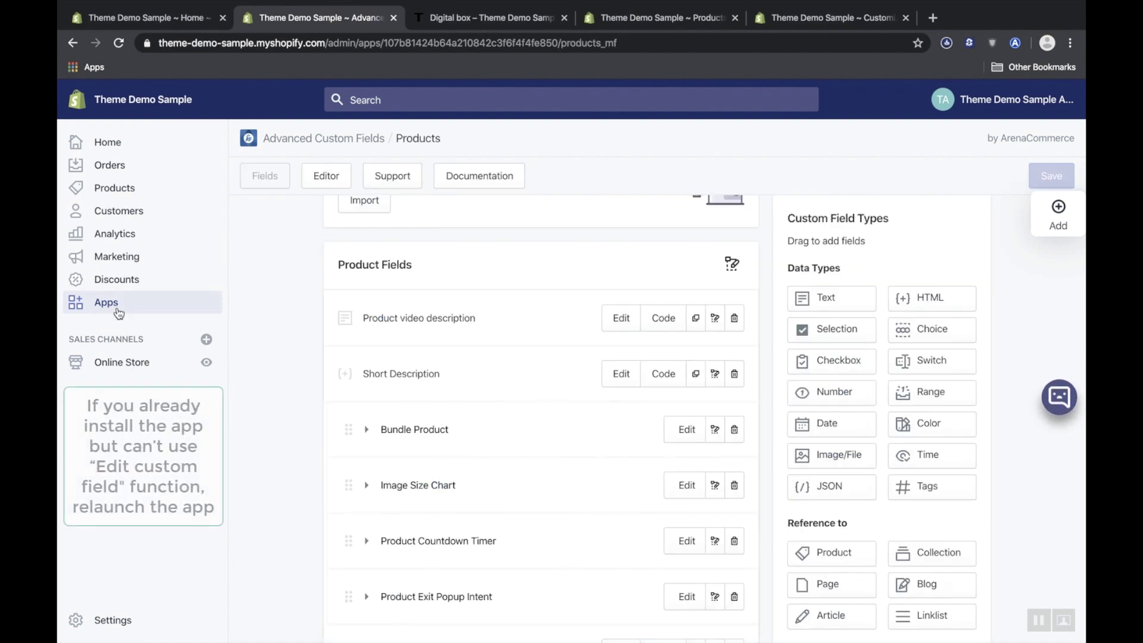
# Relaunch Advanced Custom Fields from the store's installed apps and review its Products custom fields
pyautogui.click(118, 308)
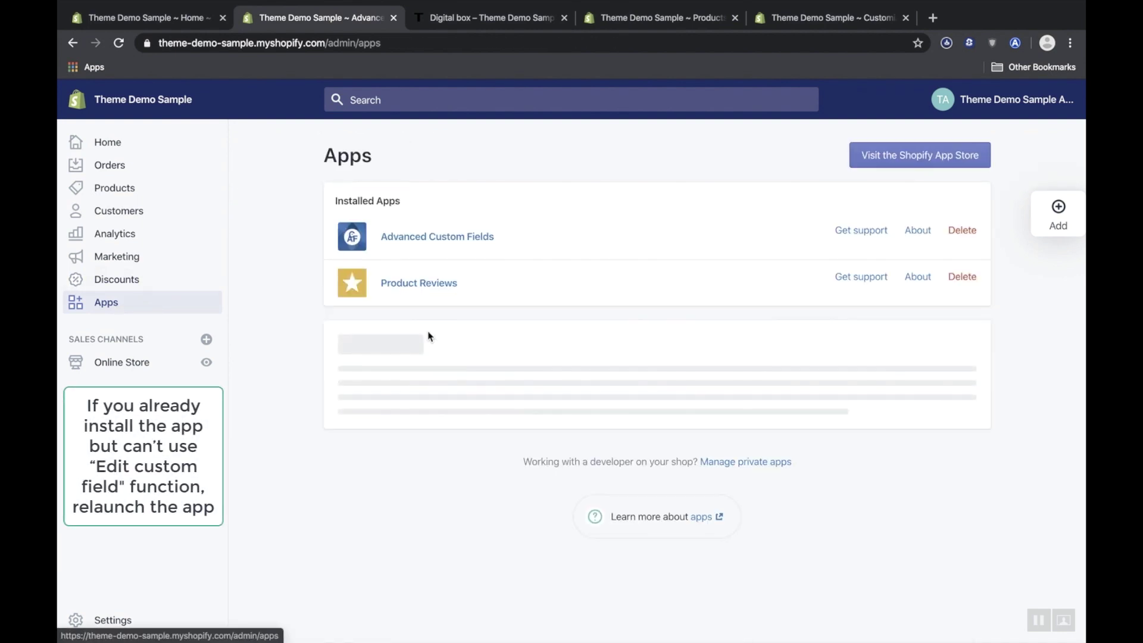
pyautogui.click(432, 235)
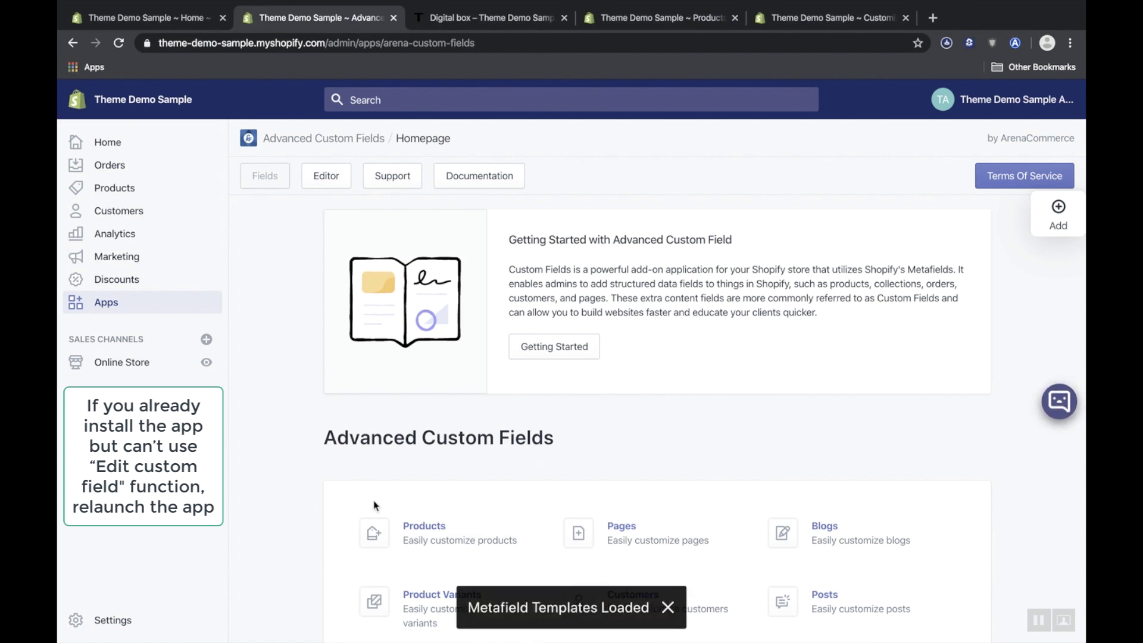
pyautogui.click(422, 541)
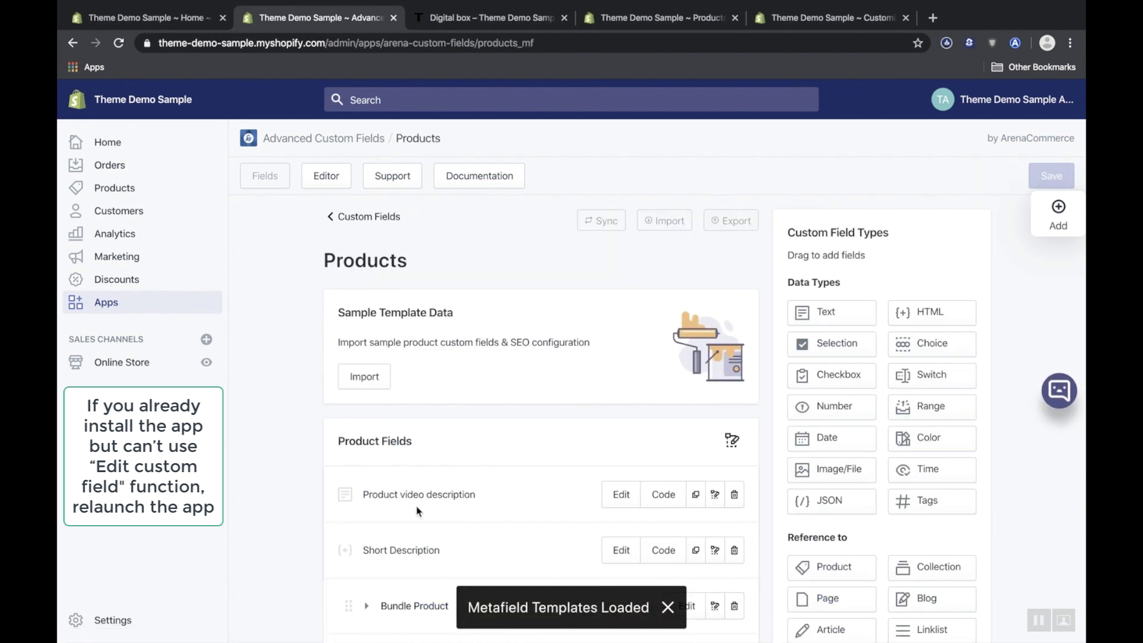
pyautogui.scroll(-6, 322, 448)
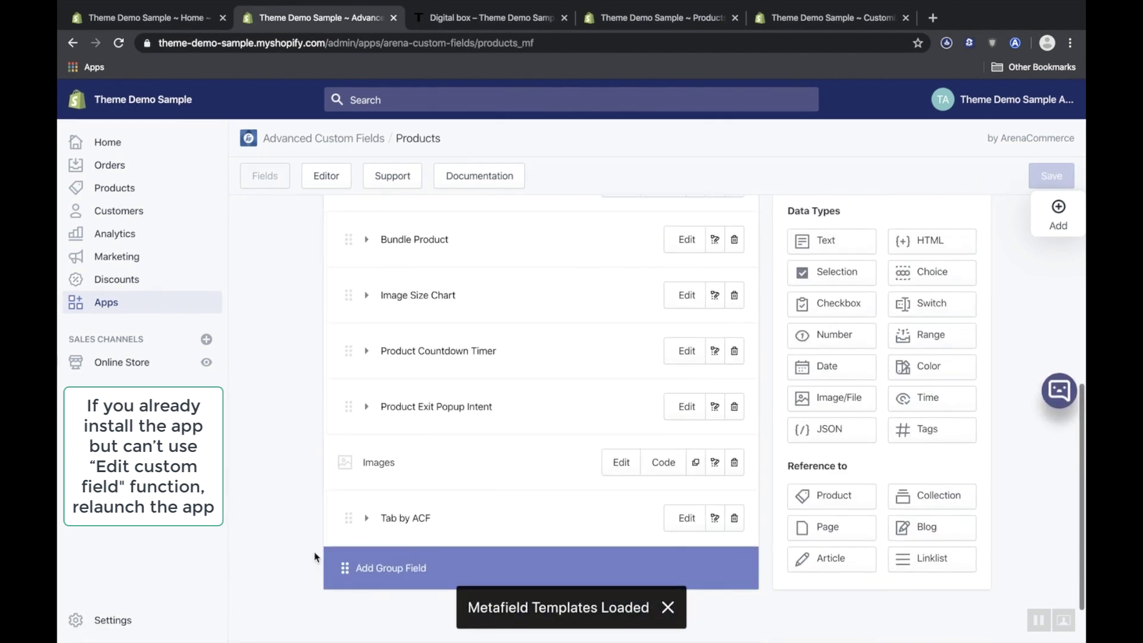
pyautogui.scroll(2, 278, 399)
pyautogui.scroll(-1, 278, 399)
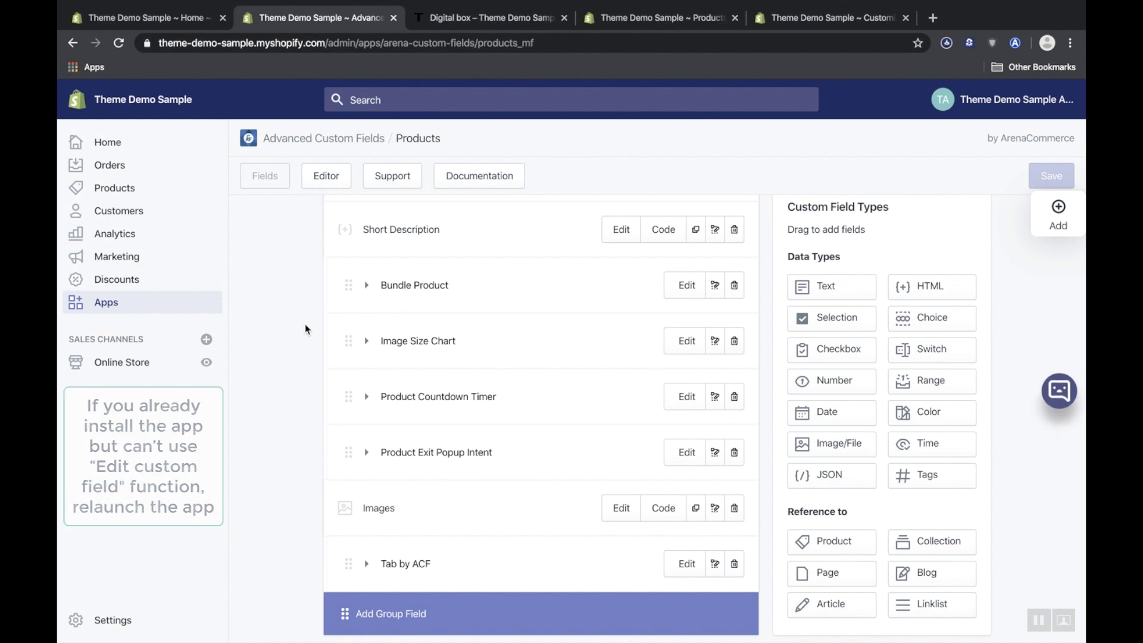
pyautogui.scroll(5, 306, 328)
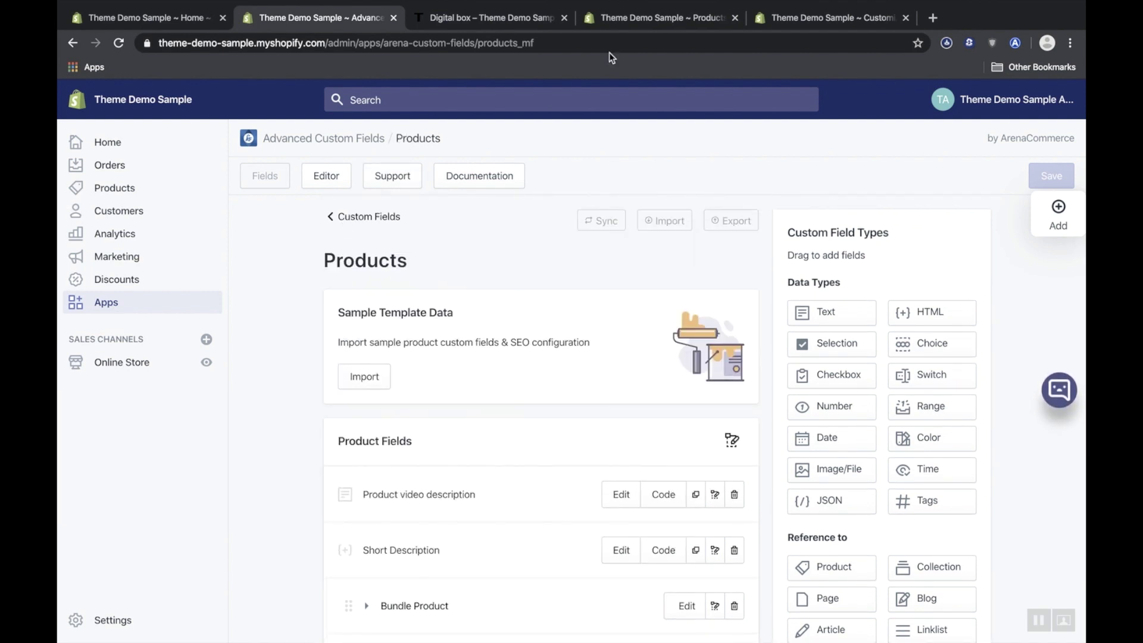
# Open the Digital box product's custom field editor with the storefront's Edit Custom Field quick link and review its fields
pyautogui.click(535, 20)
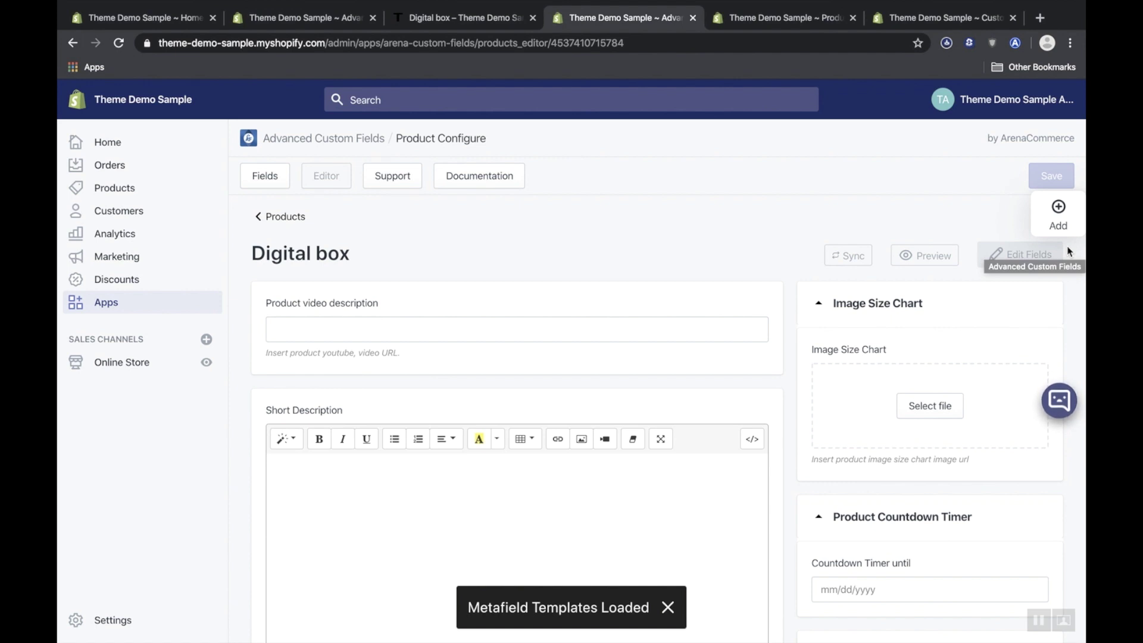
pyautogui.scroll(-5, 644, 453)
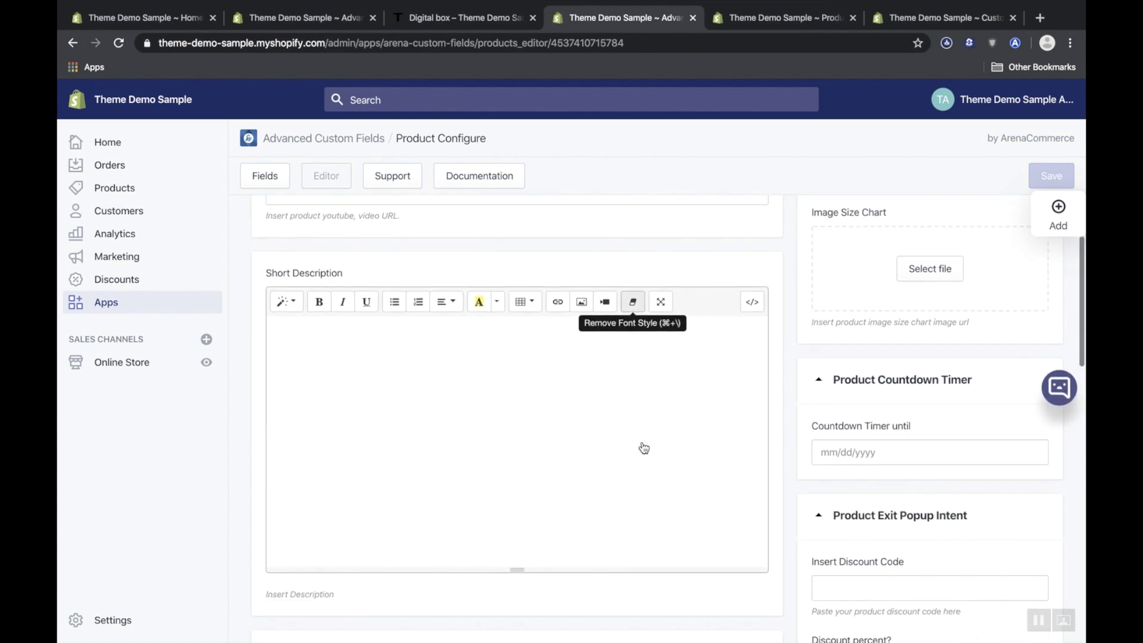
pyautogui.scroll(-10, 643, 448)
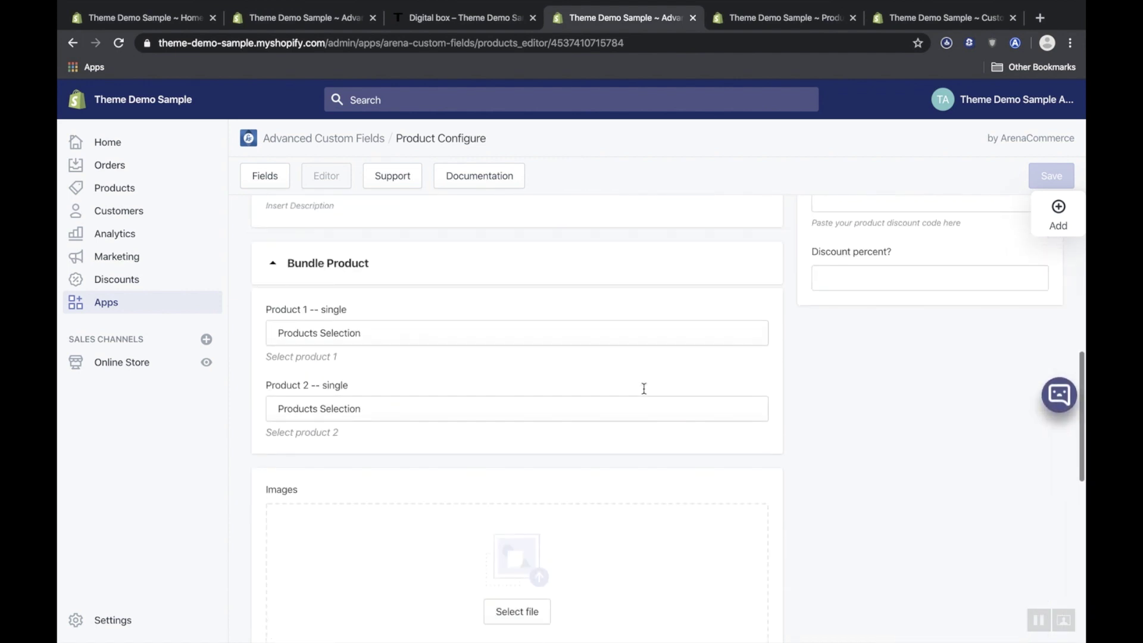
pyautogui.scroll(-5, 643, 388)
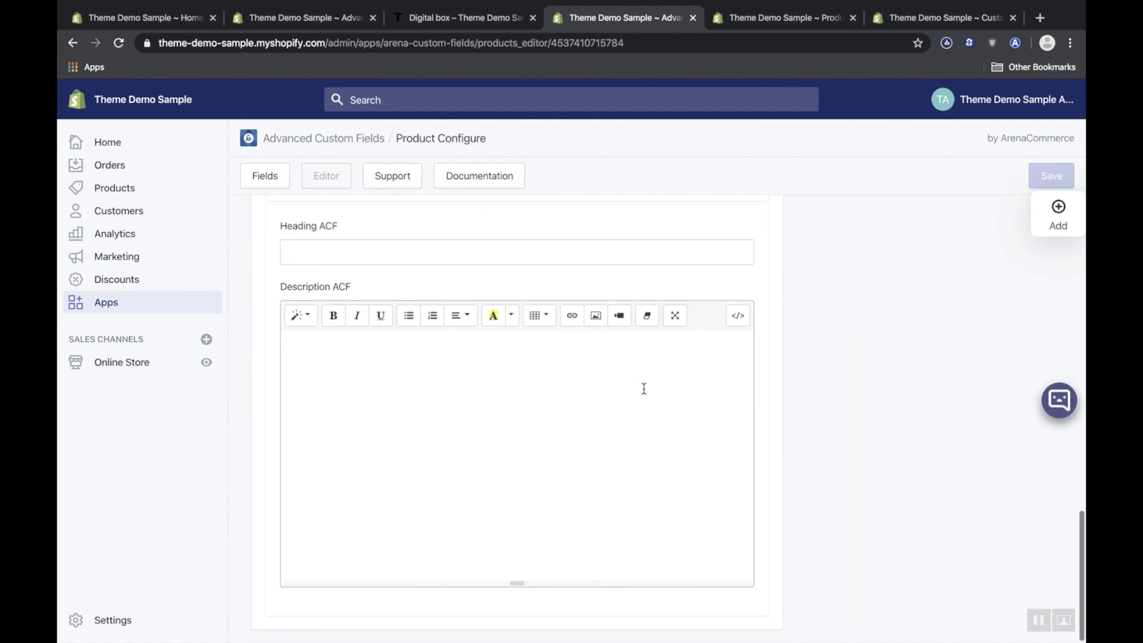
pyautogui.scroll(4, 644, 388)
pyautogui.scroll(15, 644, 388)
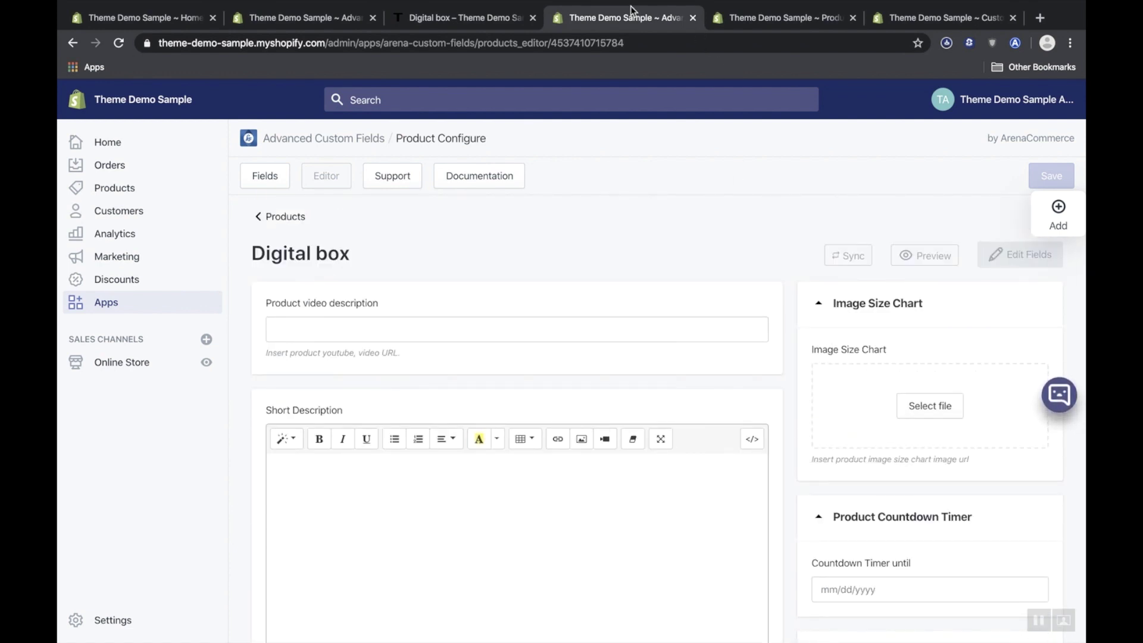
# Open the General settings and Customers pages with their quick links, returning to the Digital box storefront page after each
pyautogui.click(504, 19)
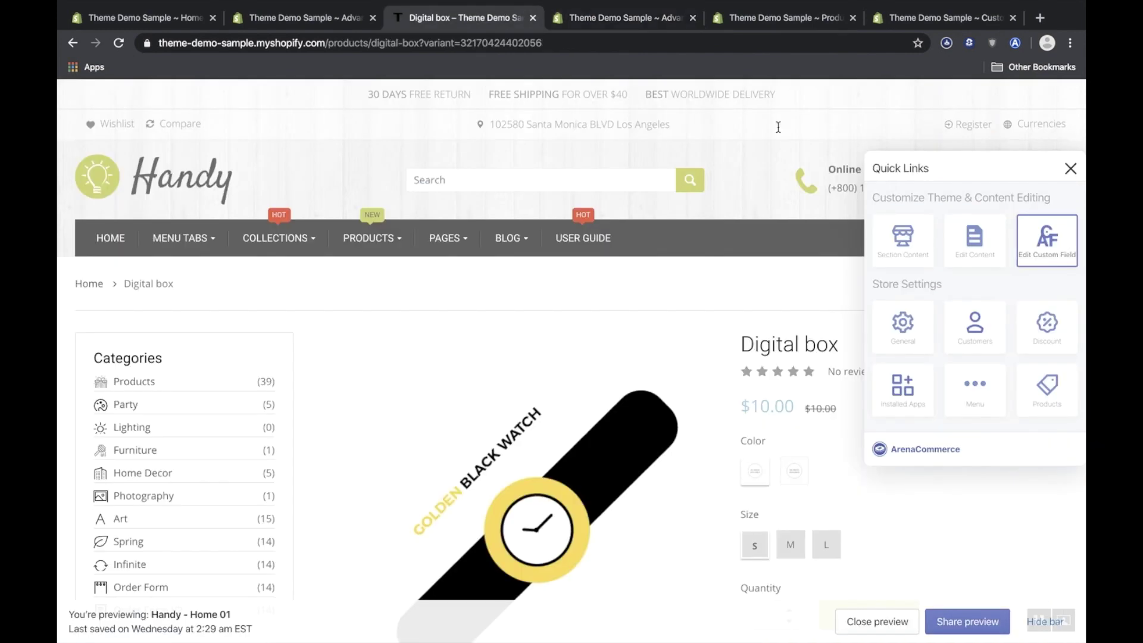
pyautogui.click(911, 322)
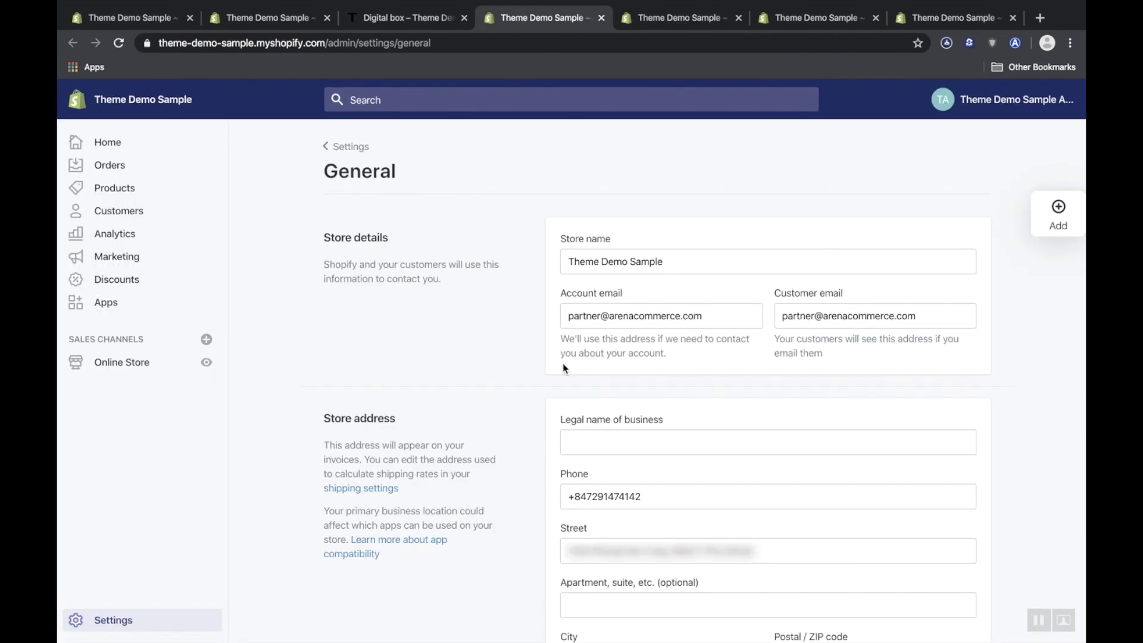
pyautogui.click(432, 22)
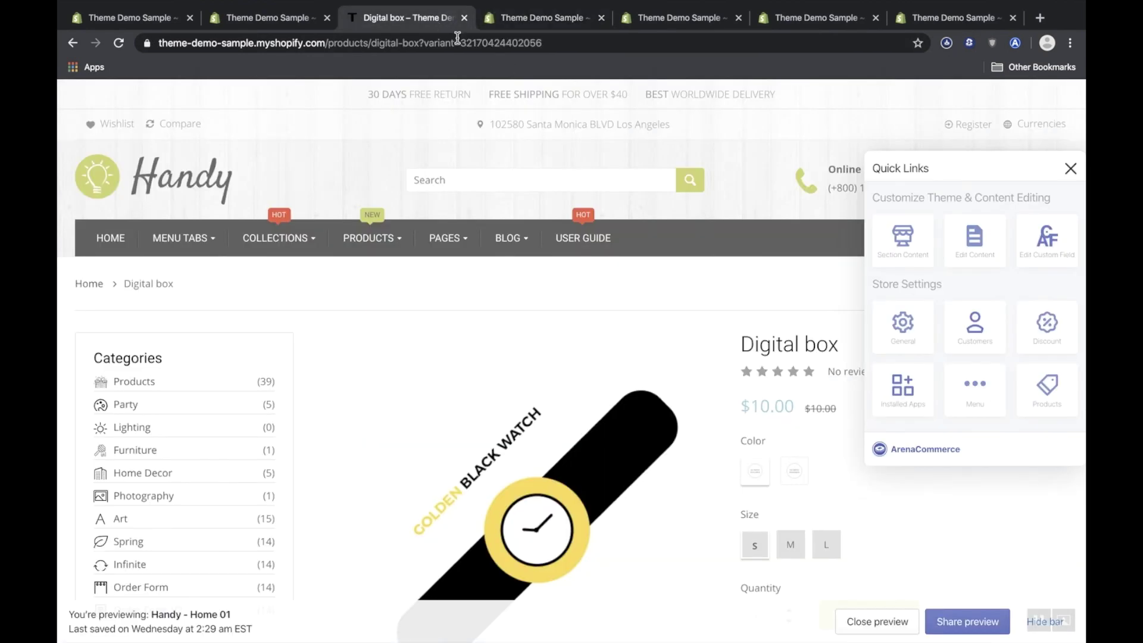
pyautogui.click(981, 333)
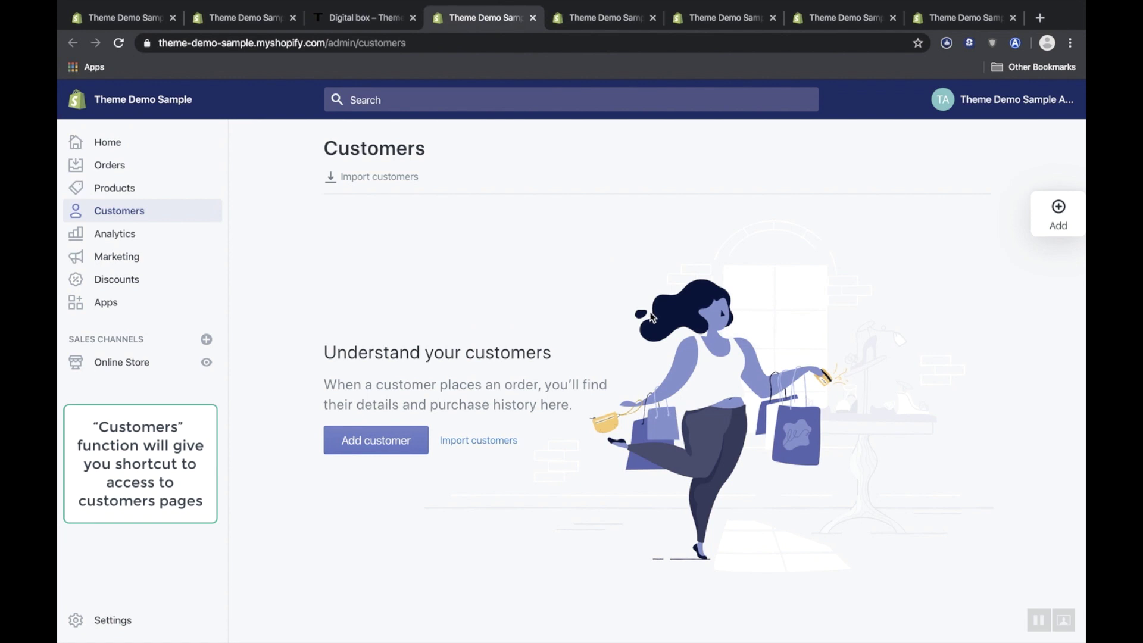
pyautogui.click(327, 18)
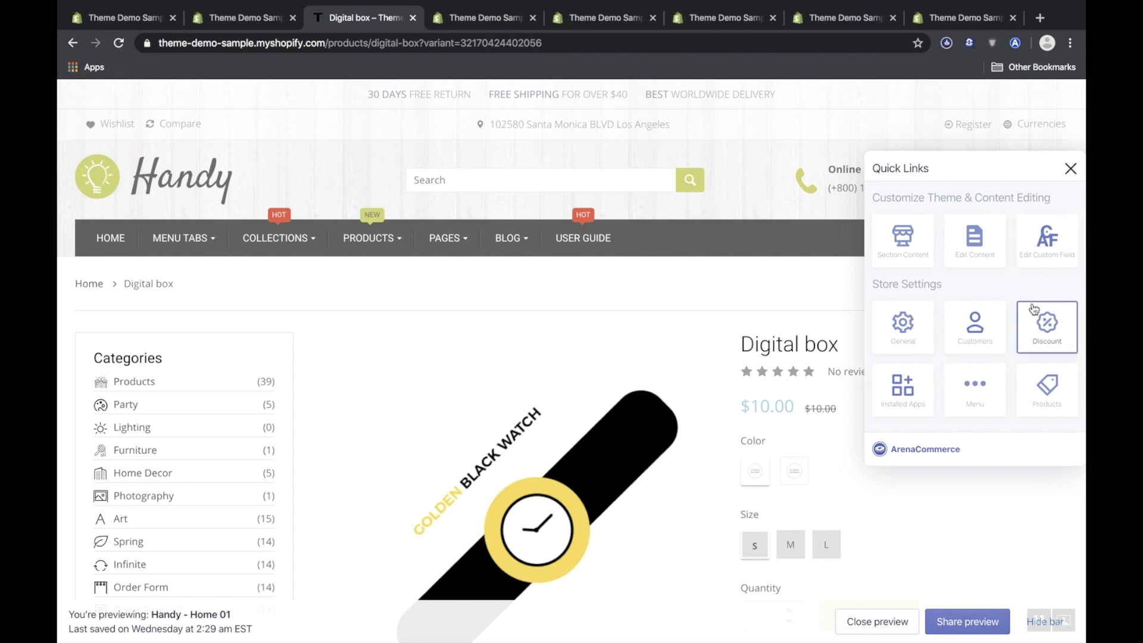
# Open Discounts with its automatic discounts and Installed Apps through the quick links, returning to the Digital box storefront page after each
pyautogui.click(1046, 321)
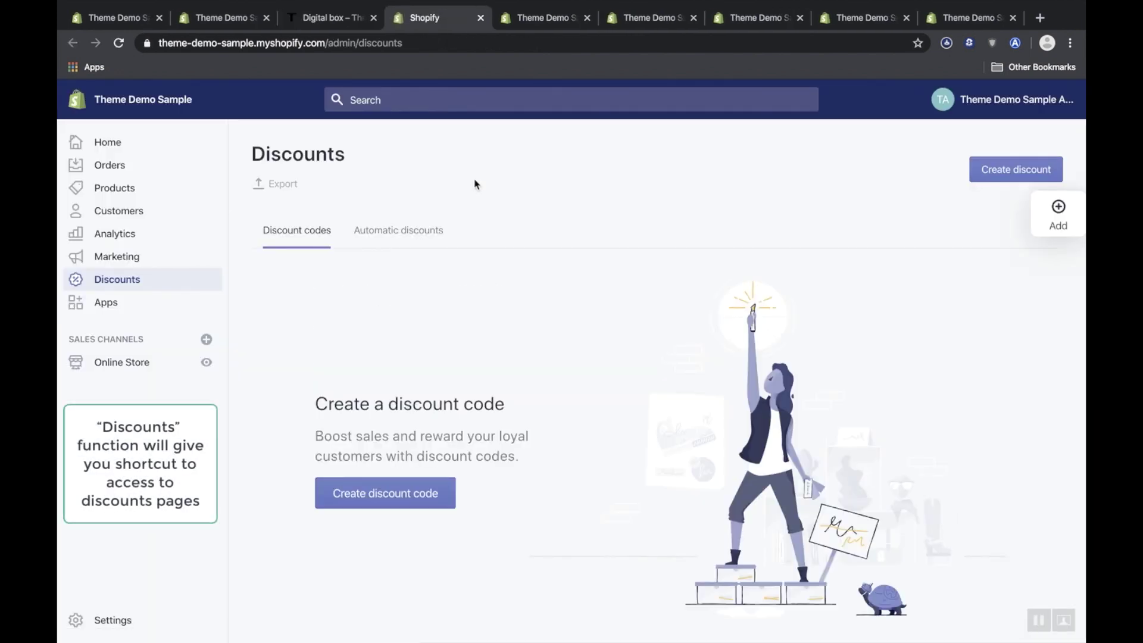
pyautogui.click(429, 234)
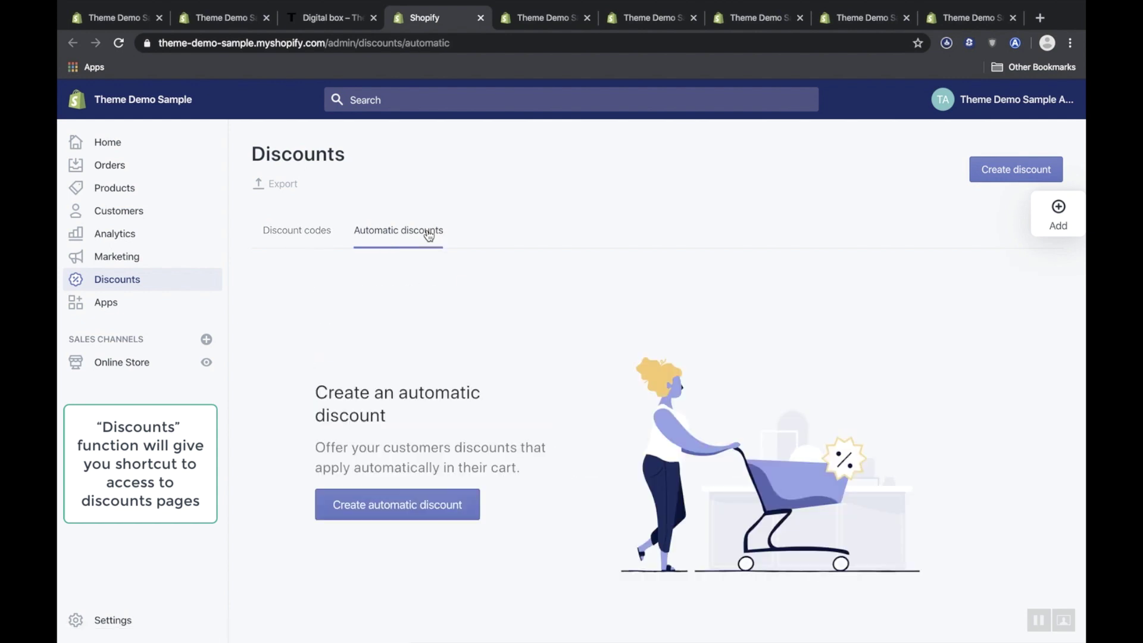
pyautogui.click(360, 22)
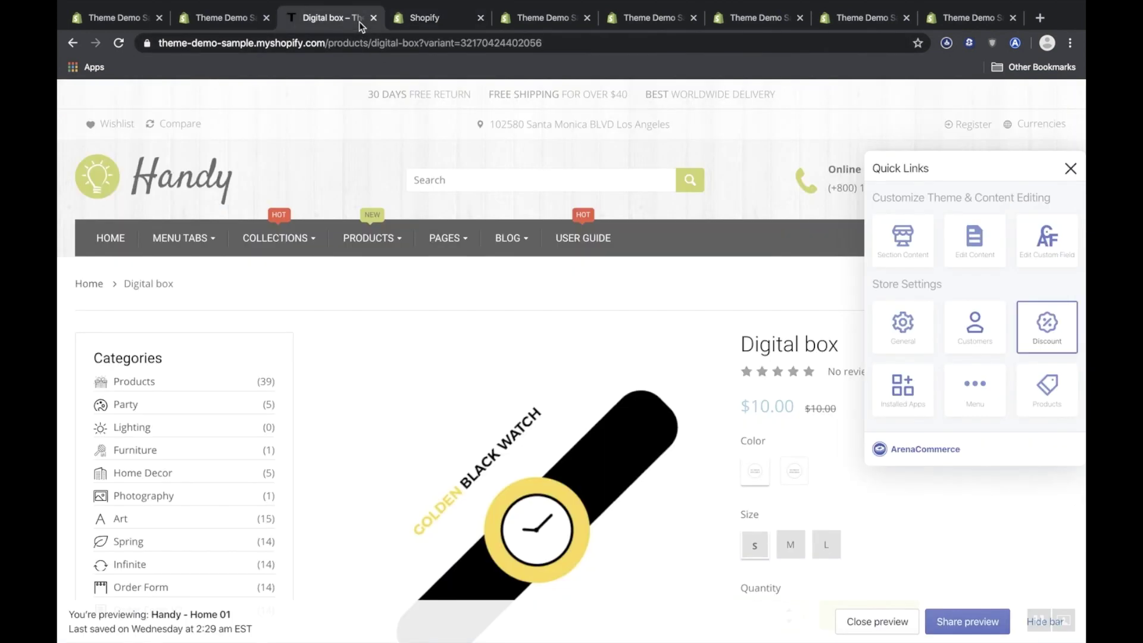
pyautogui.click(903, 389)
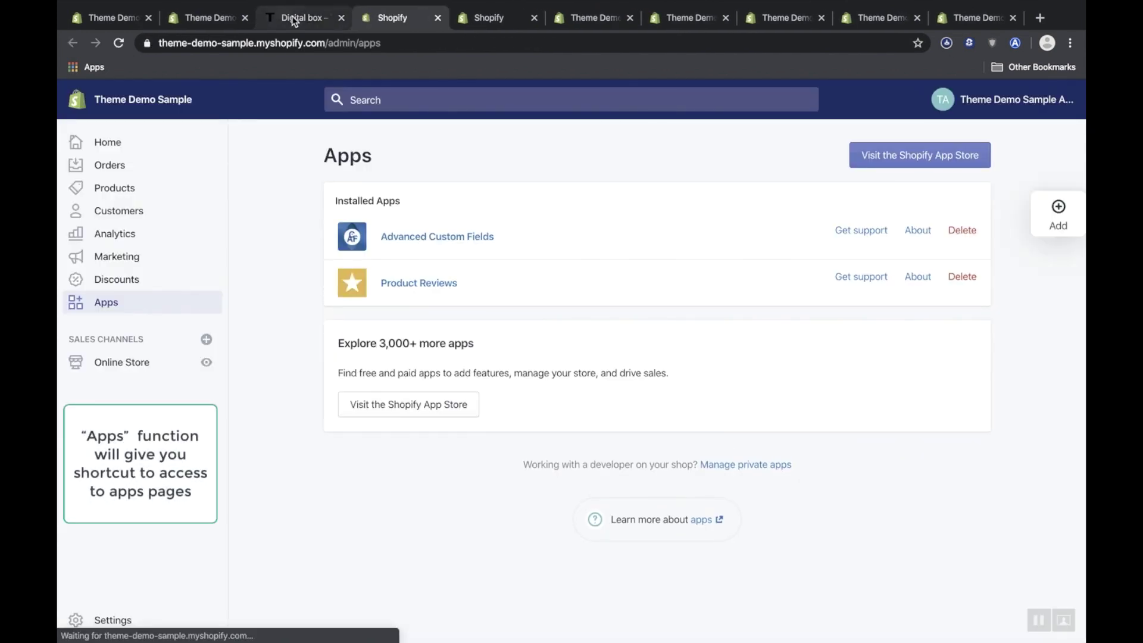
pyautogui.click(293, 21)
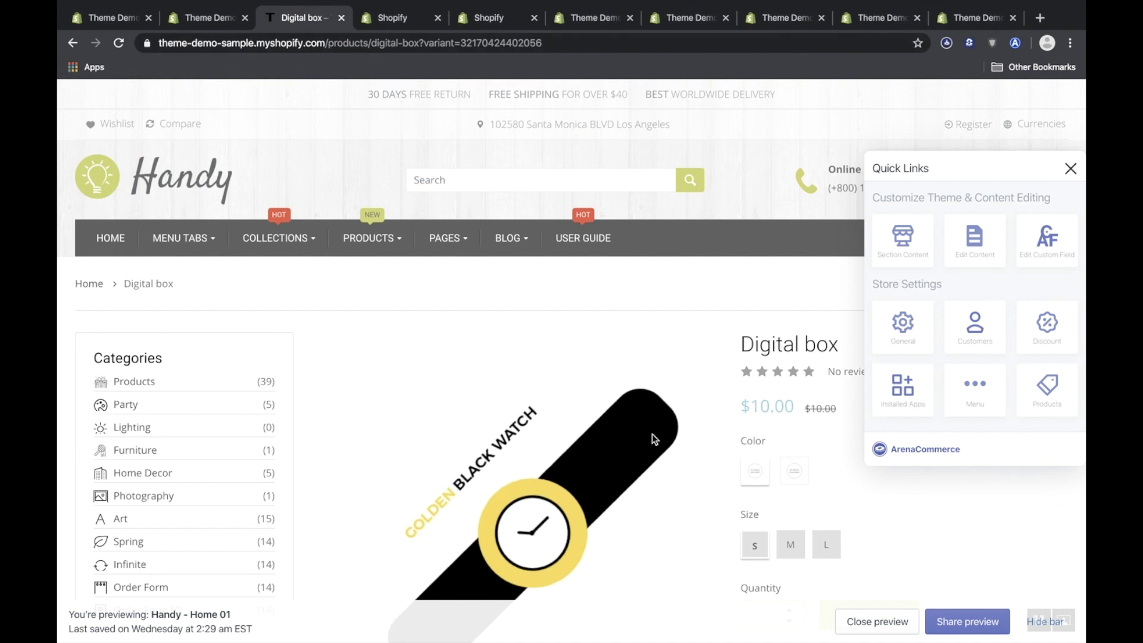
# Open the Navigation menus page and the Products list with the Menu and Products quick links, and look through both
pyautogui.click(996, 403)
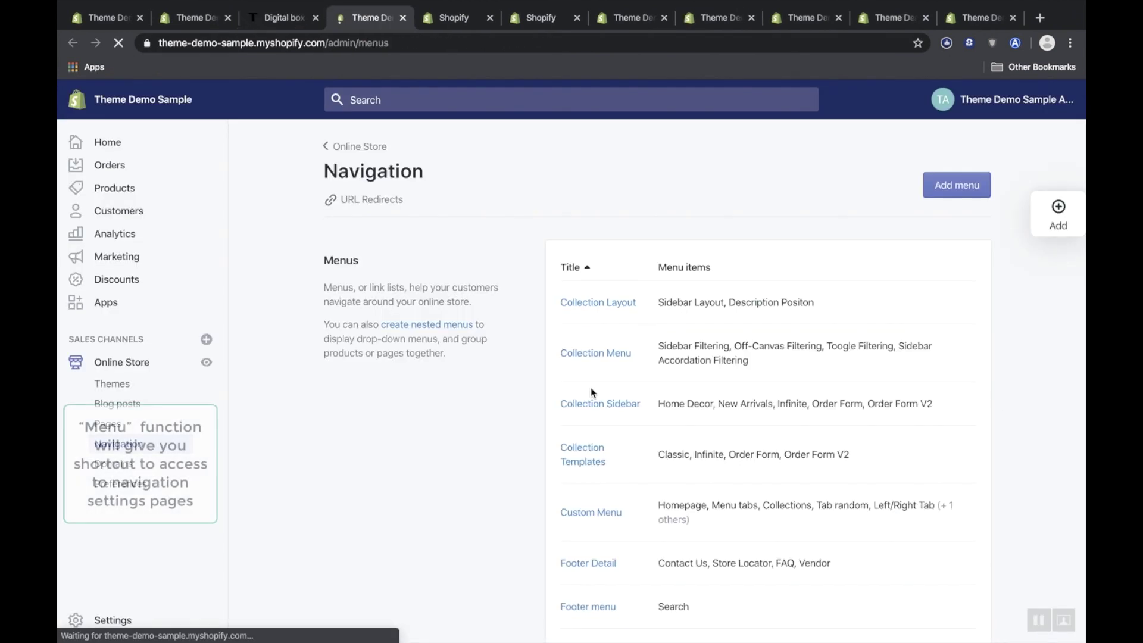
pyautogui.scroll(-4, 483, 375)
pyautogui.scroll(-3, 484, 375)
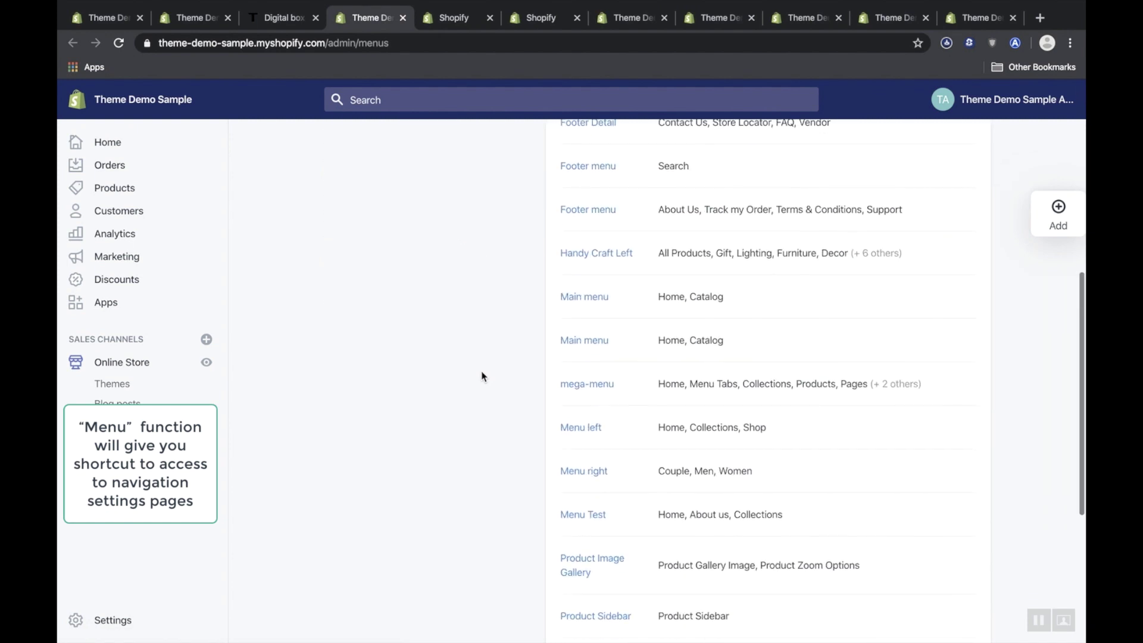
pyautogui.click(269, 19)
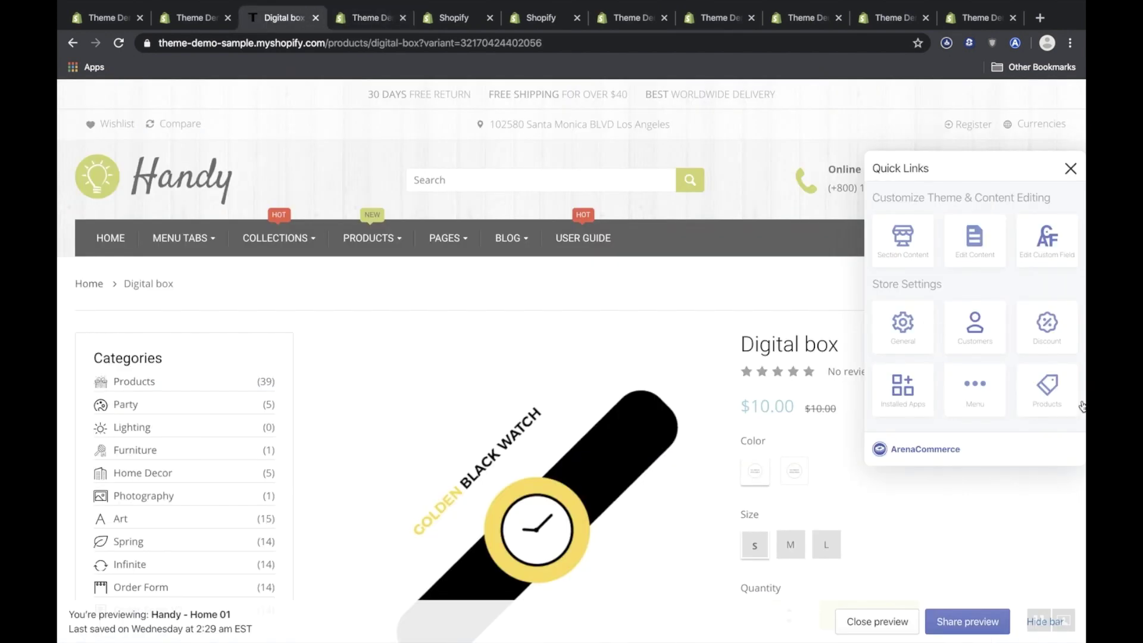
pyautogui.click(1057, 399)
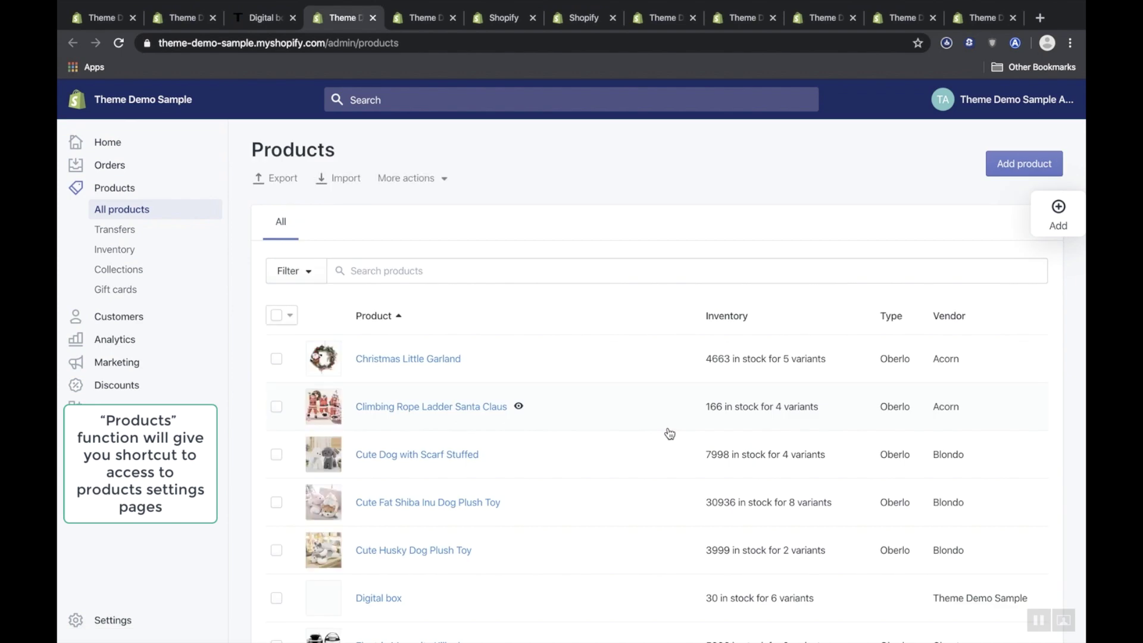
pyautogui.scroll(-3, 669, 433)
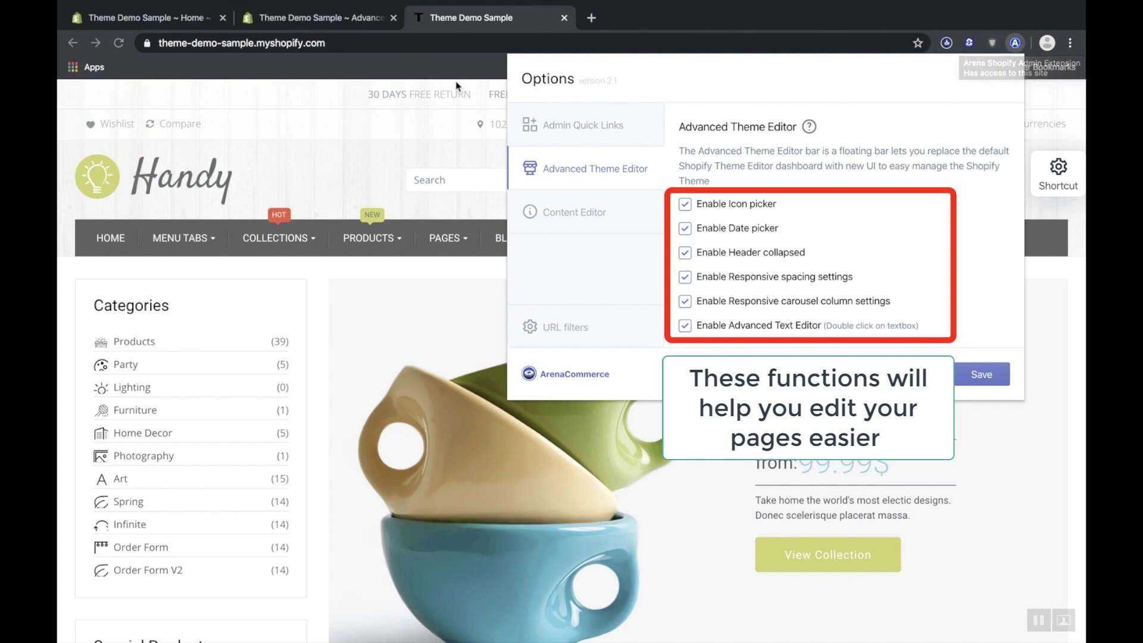
# Open the theme editor from the storefront home page with the Section Content quick link and open the Header section's settings
pyautogui.click(1050, 175)
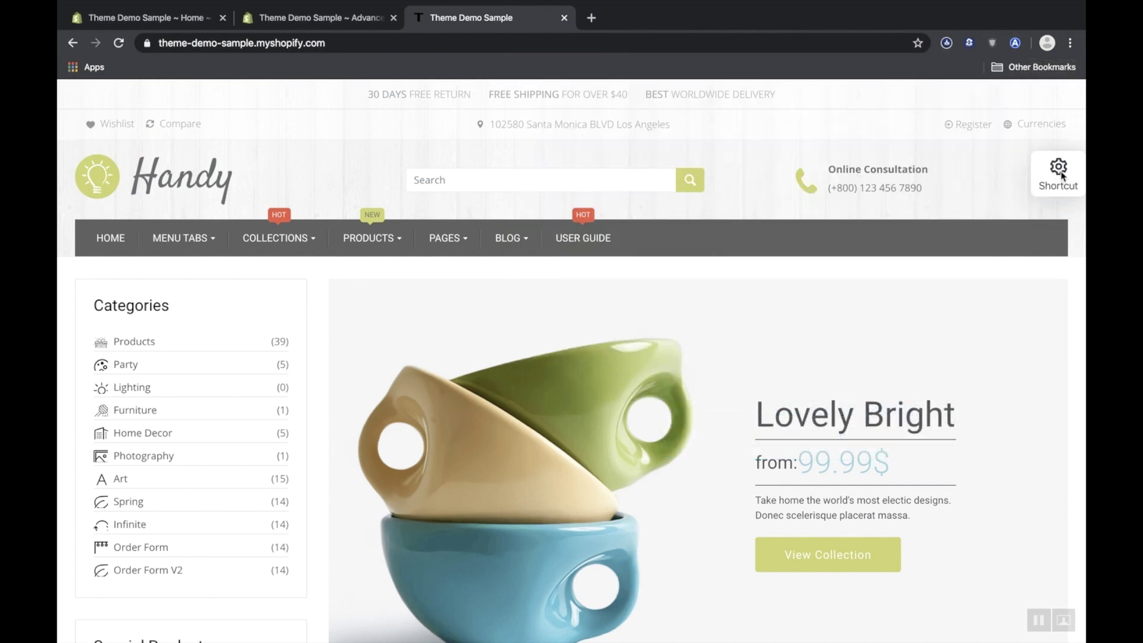
pyautogui.click(1060, 197)
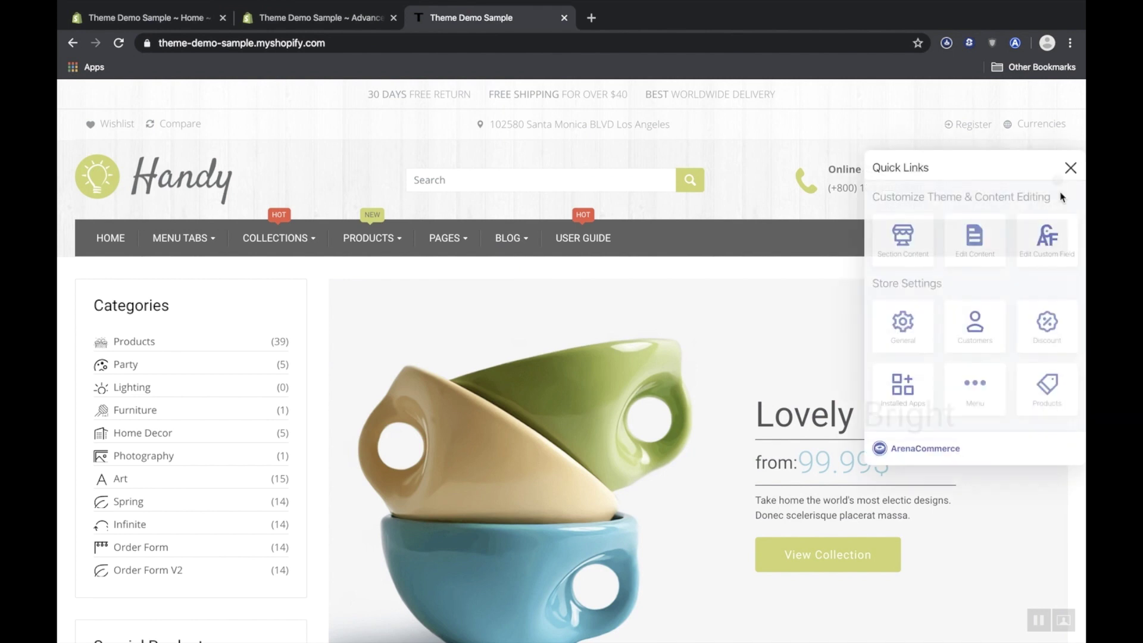
pyautogui.click(923, 240)
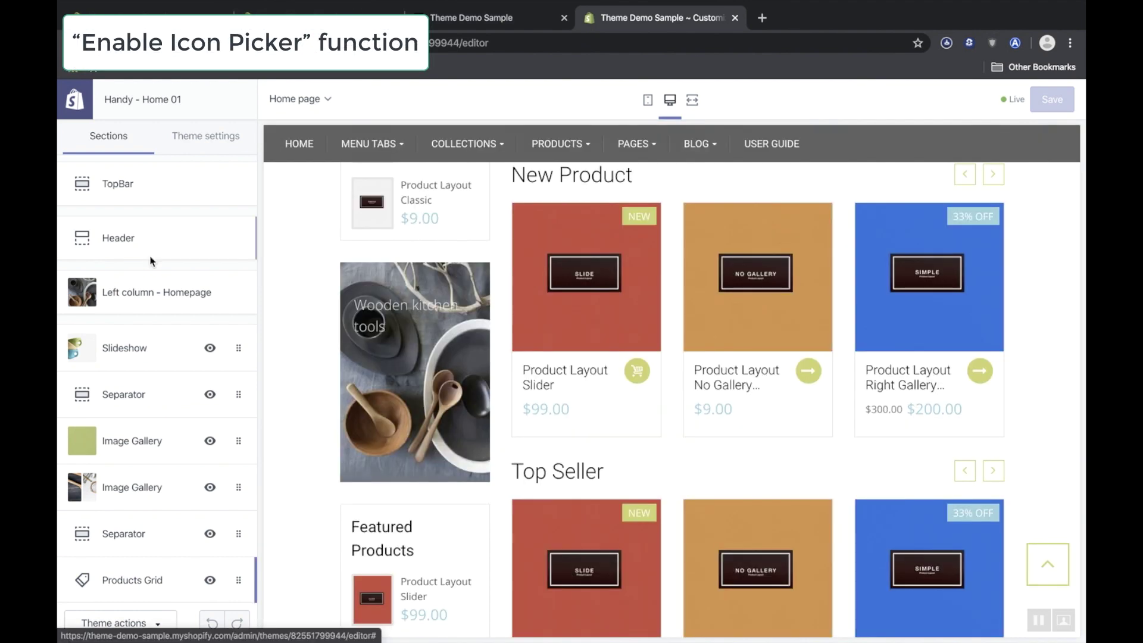
pyautogui.click(155, 255)
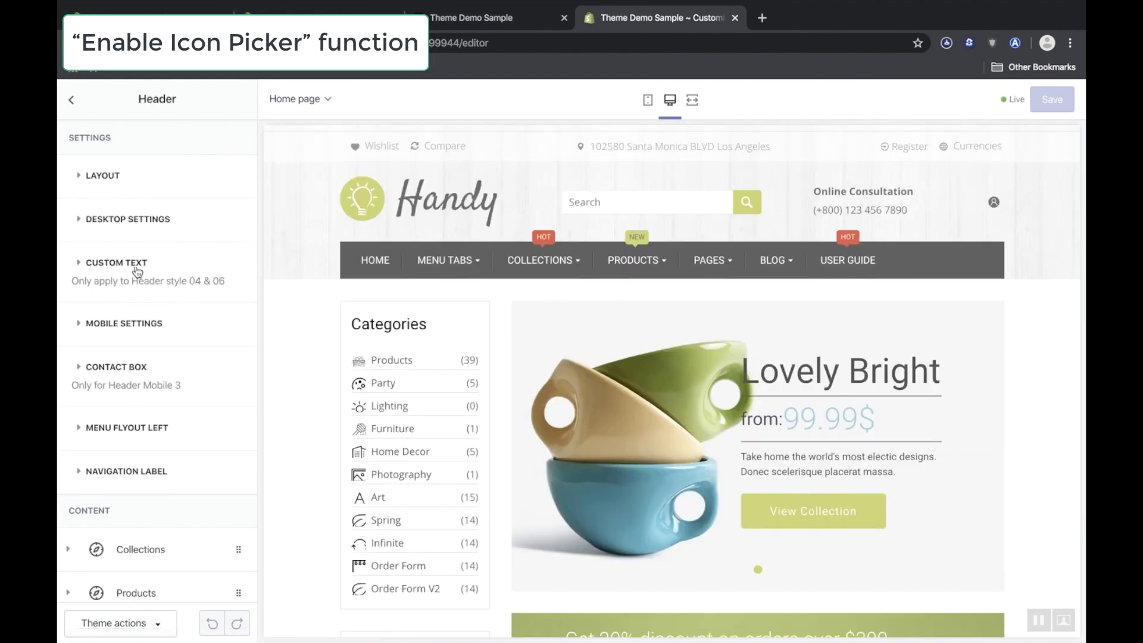
# Open the Font Icon Picker for the Header's Custom Text icon name, move it beside the settings and switch its icon set to Handy
pyautogui.click(136, 268)
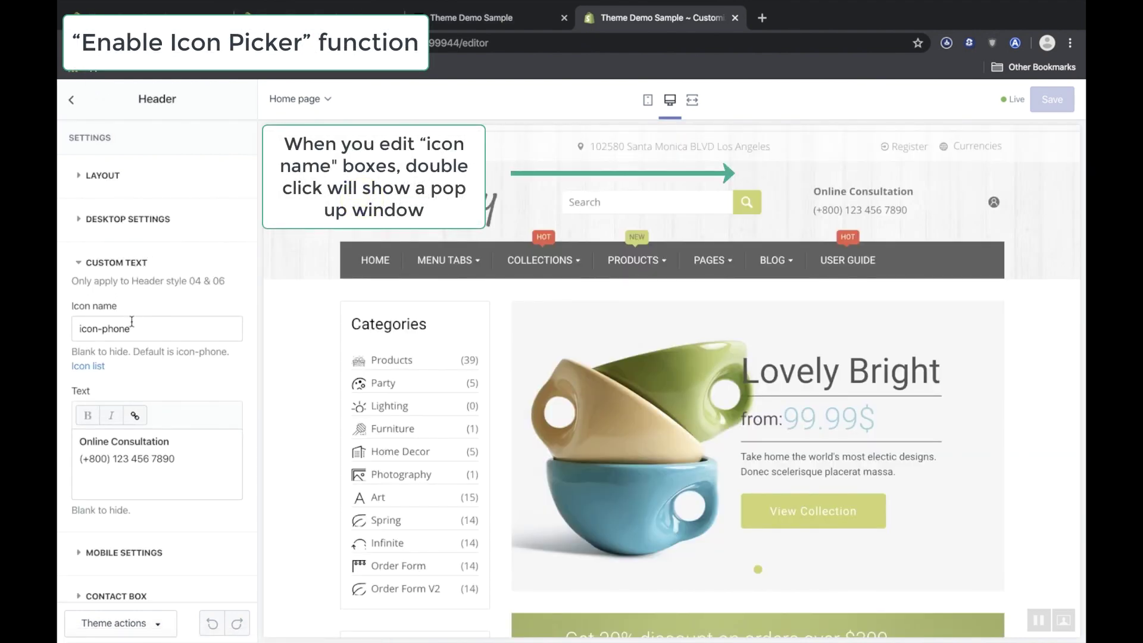
pyautogui.doubleClick(148, 337)
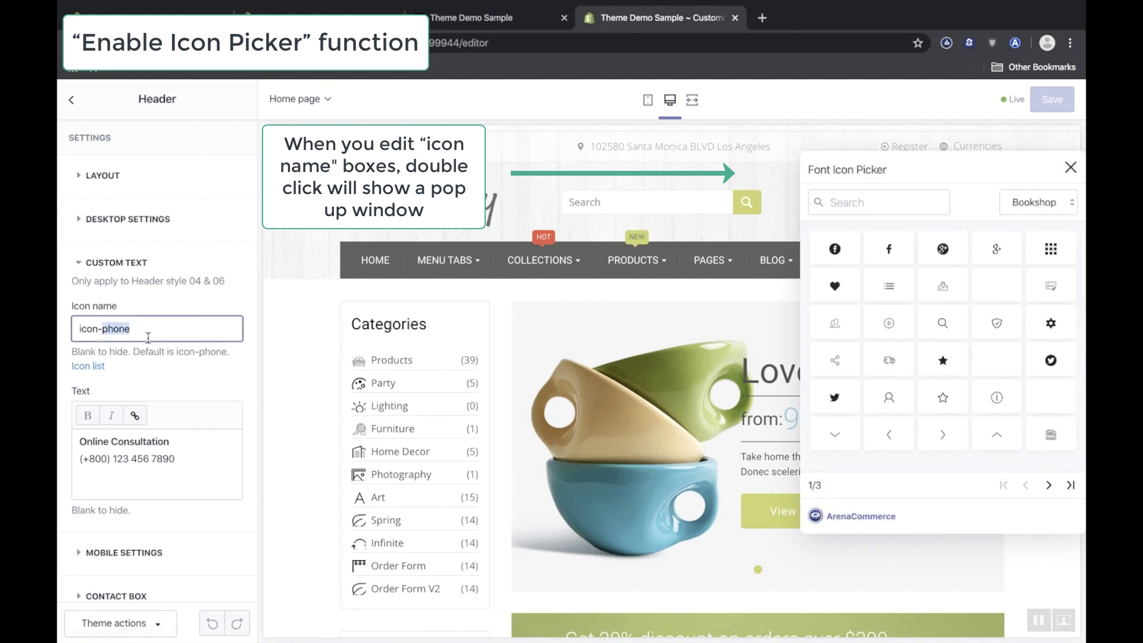
pyautogui.click(918, 168)
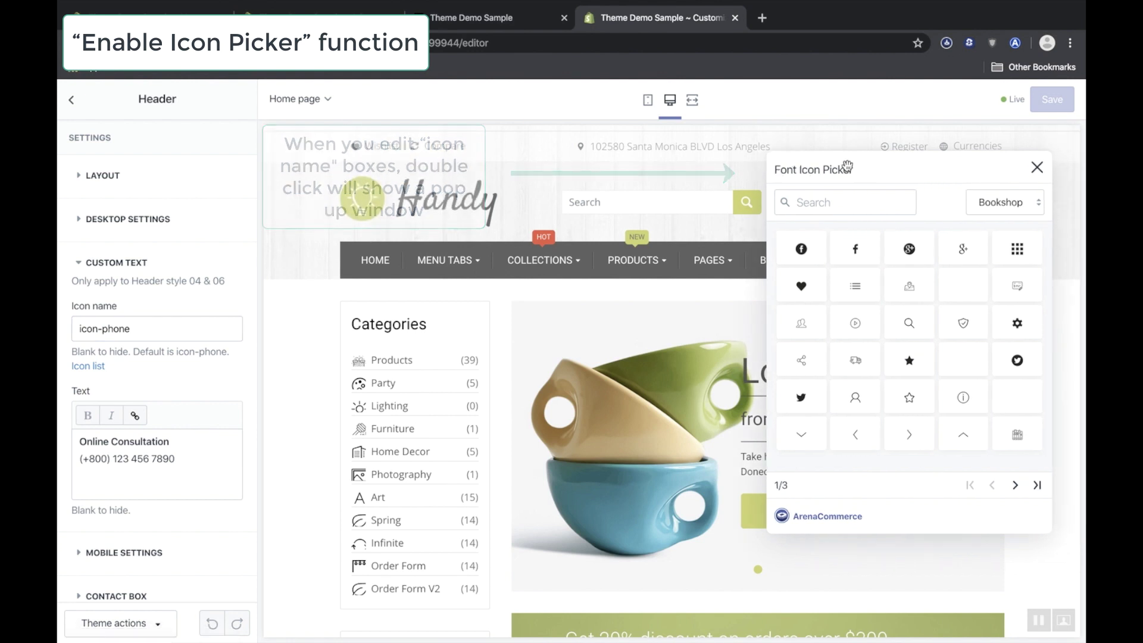
pyautogui.moveTo(848, 166); pyautogui.dragTo(307, 199)
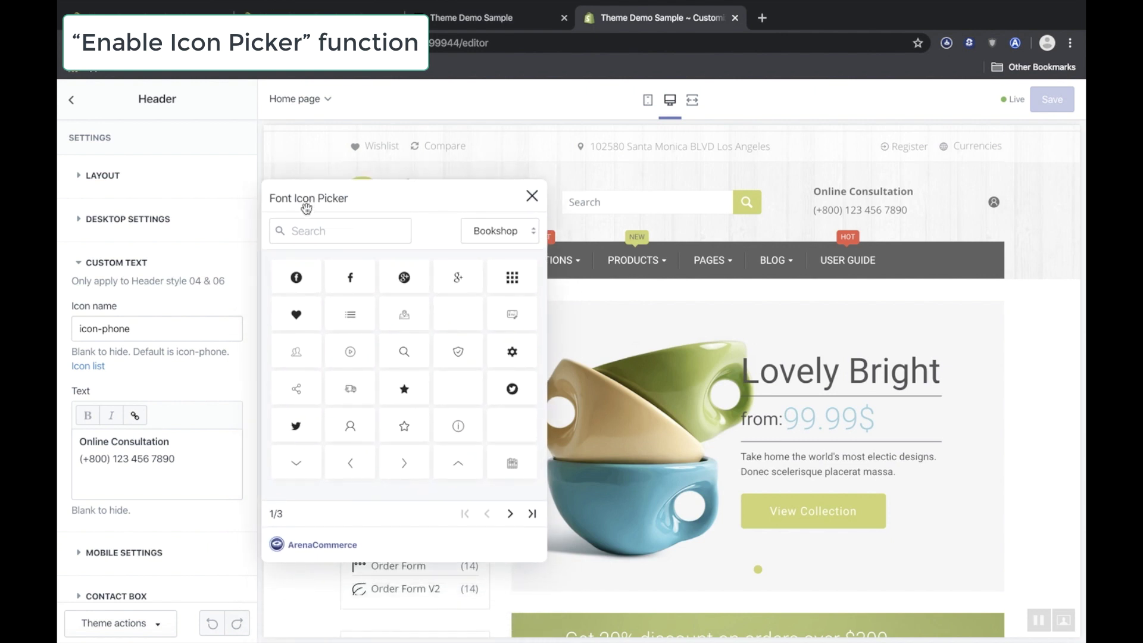
pyautogui.click(184, 329)
pyautogui.tripleClick(184, 329)
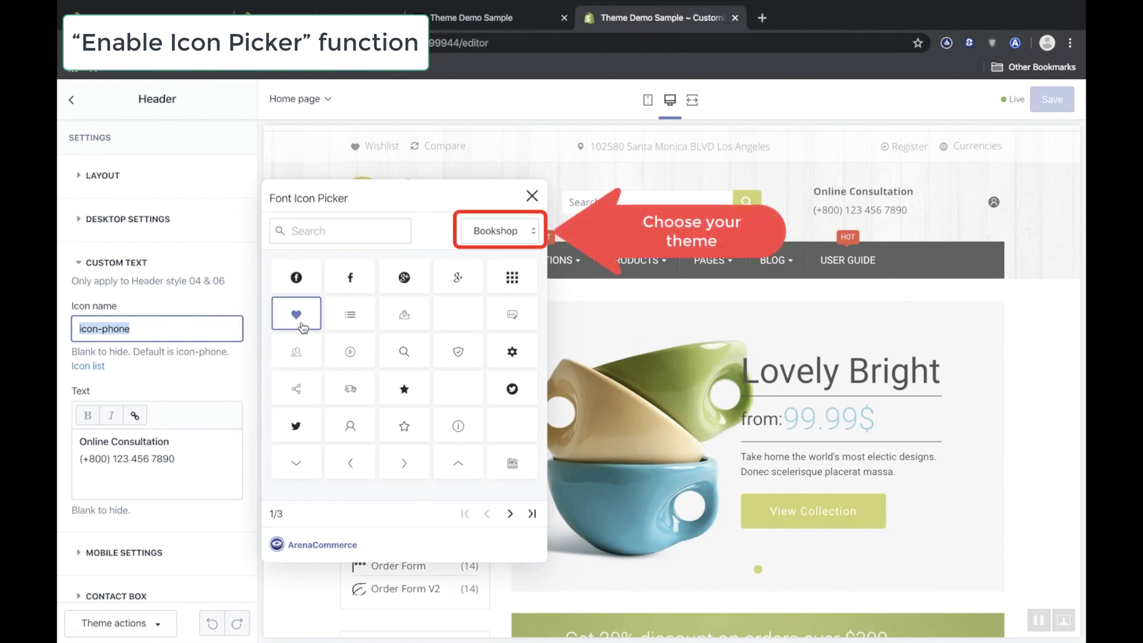
pyautogui.click(496, 231)
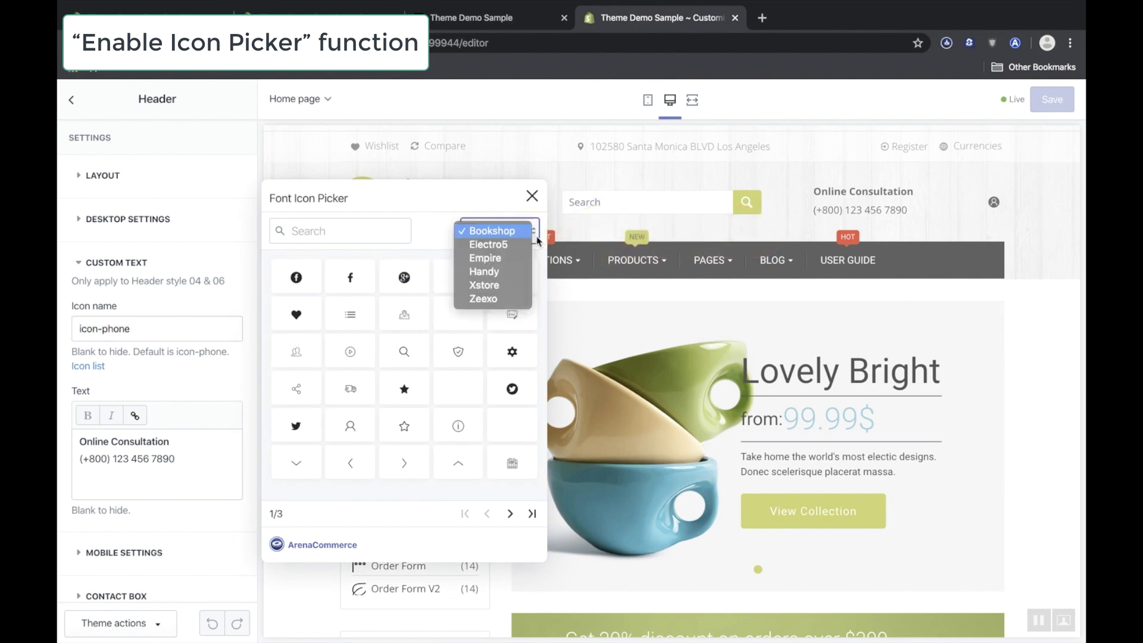
pyautogui.click(499, 273)
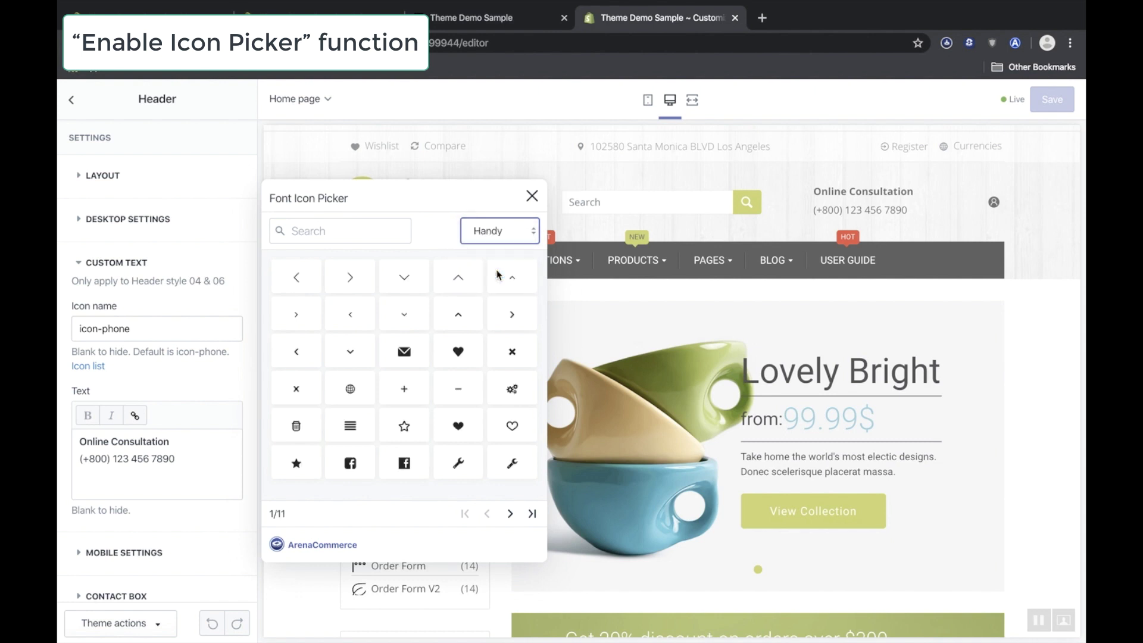
# Try icon-mail-2, icon-heart, icon-cogs and icon-wrench in turn as the Custom Text icon
pyautogui.click(411, 361)
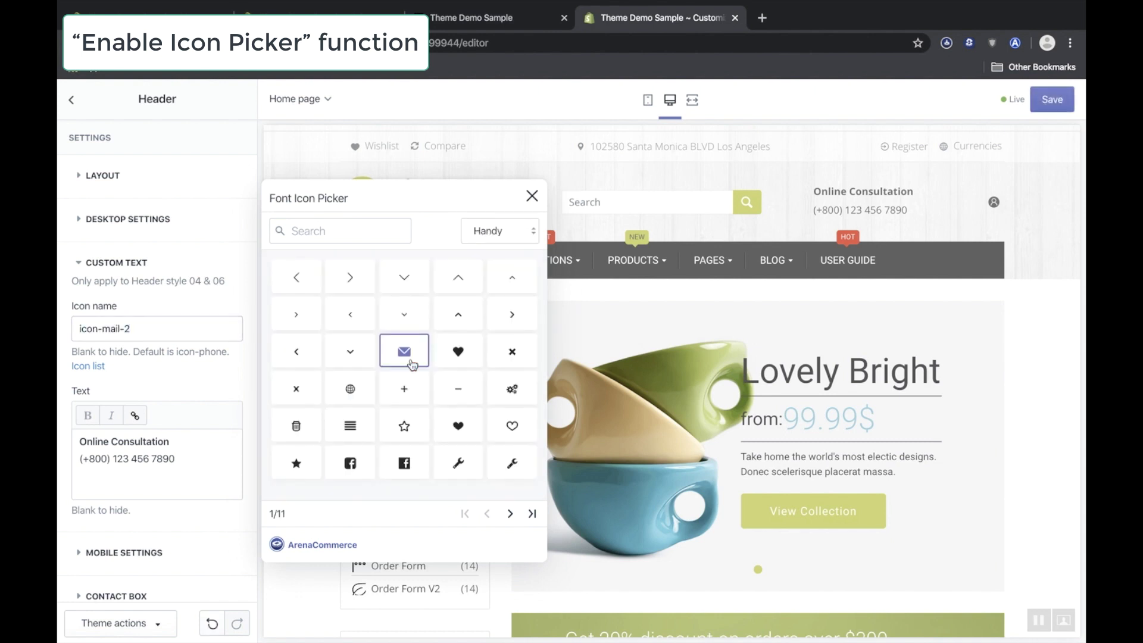
pyautogui.click(468, 358)
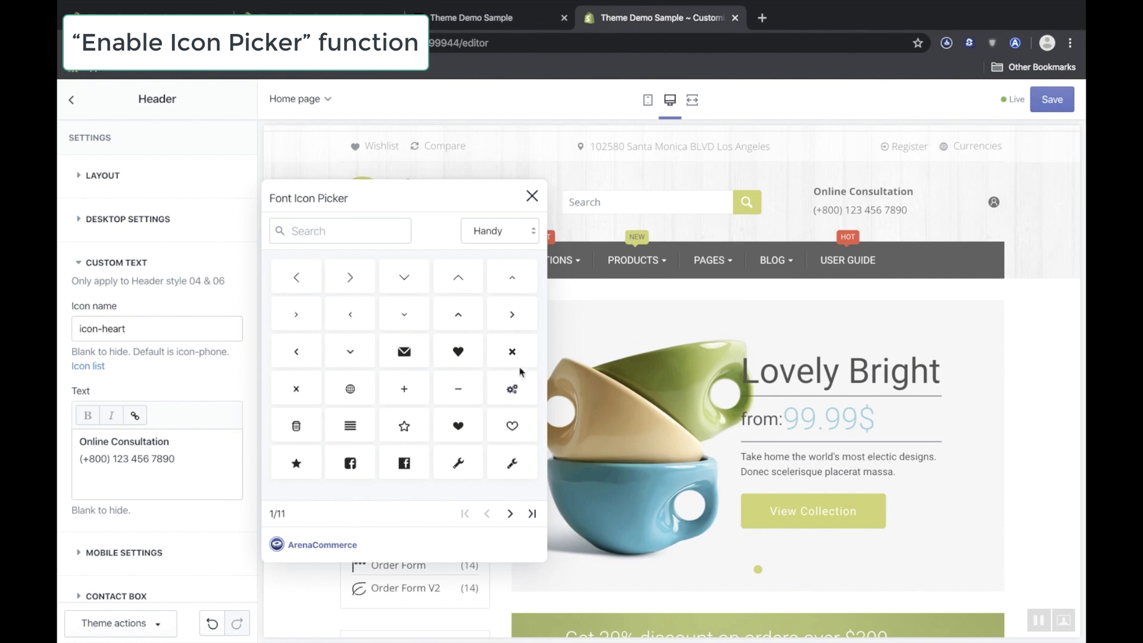
pyautogui.click(503, 394)
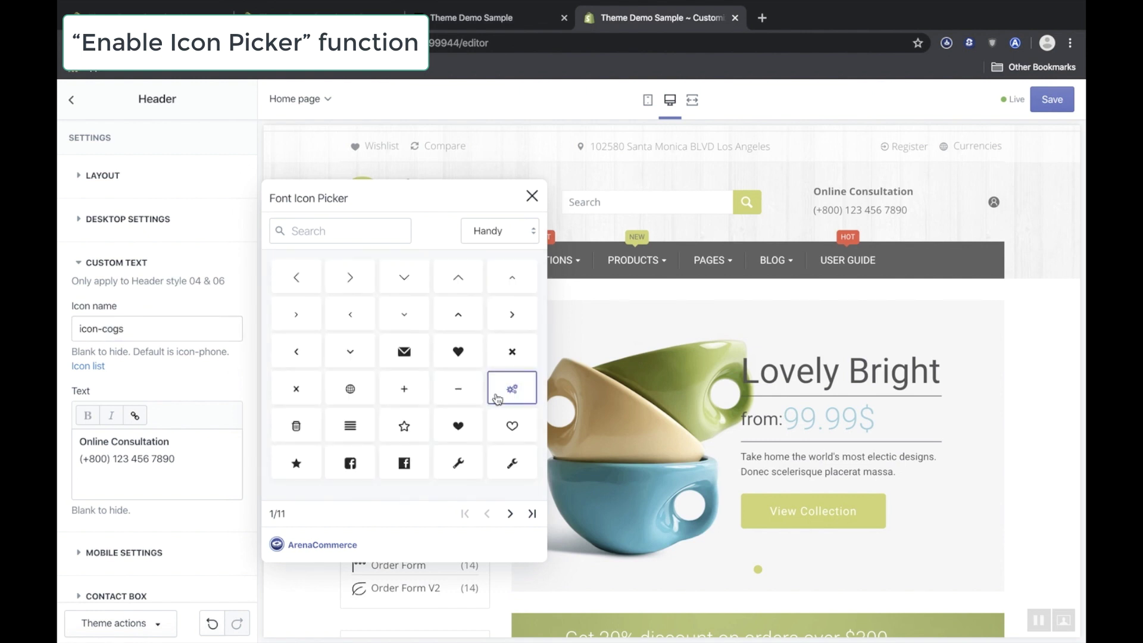
pyautogui.click(458, 465)
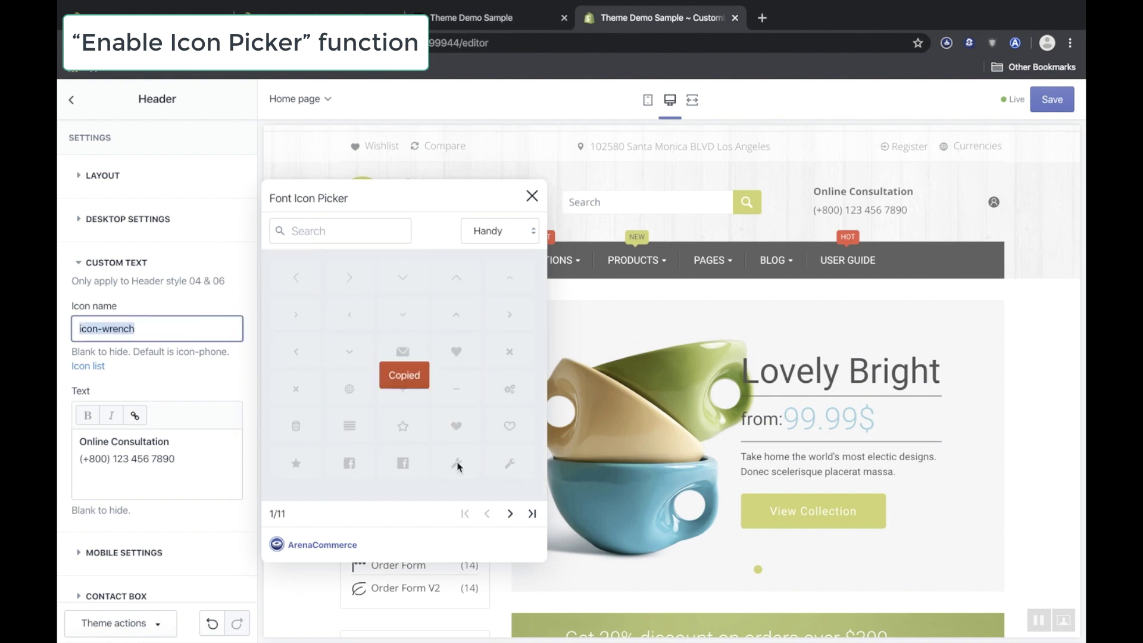
# Browse to page 7 of the Handy icons, set the Custom Text icon to icon-ok-circled and close the icon picker
pyautogui.click(512, 516)
pyautogui.click(512, 516)
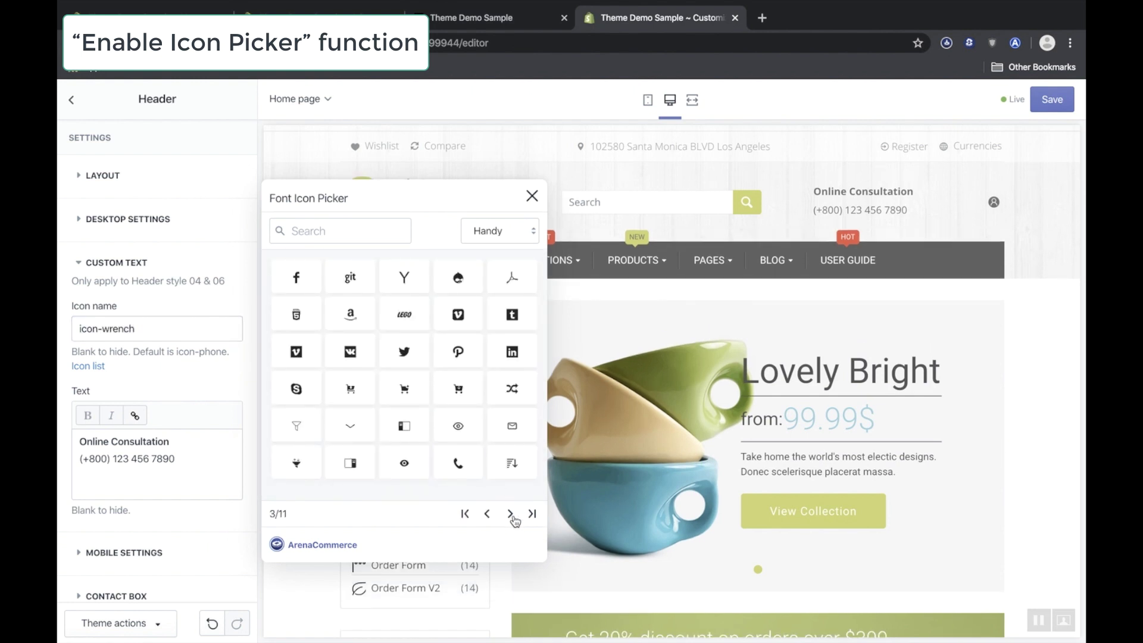
pyautogui.click(512, 515)
pyautogui.click(512, 515)
pyautogui.click(512, 515)
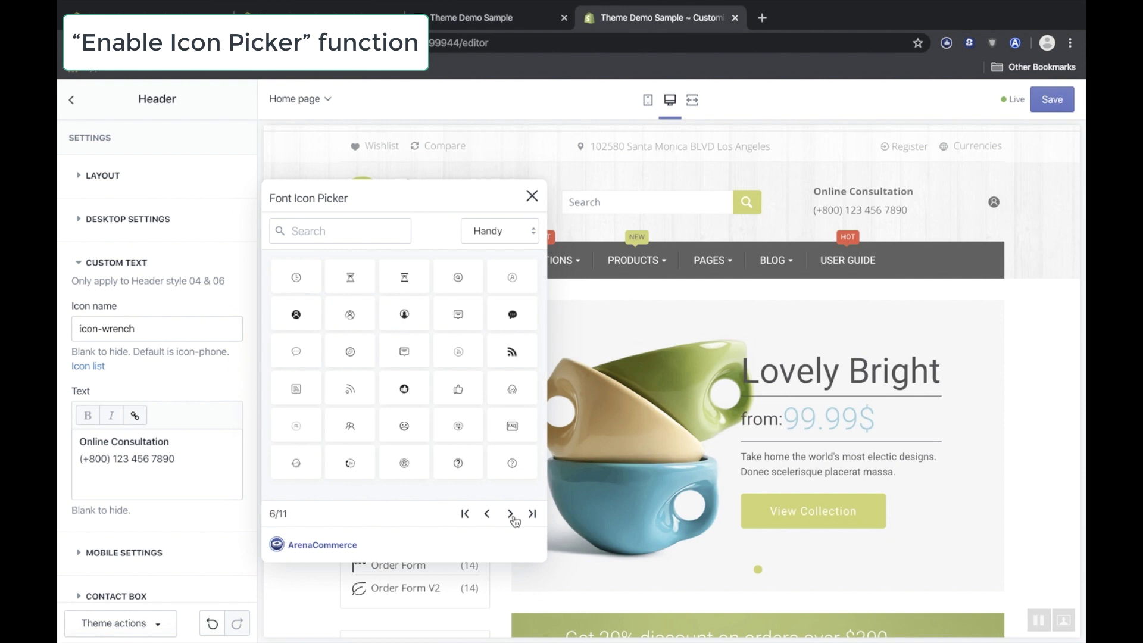
pyautogui.click(512, 516)
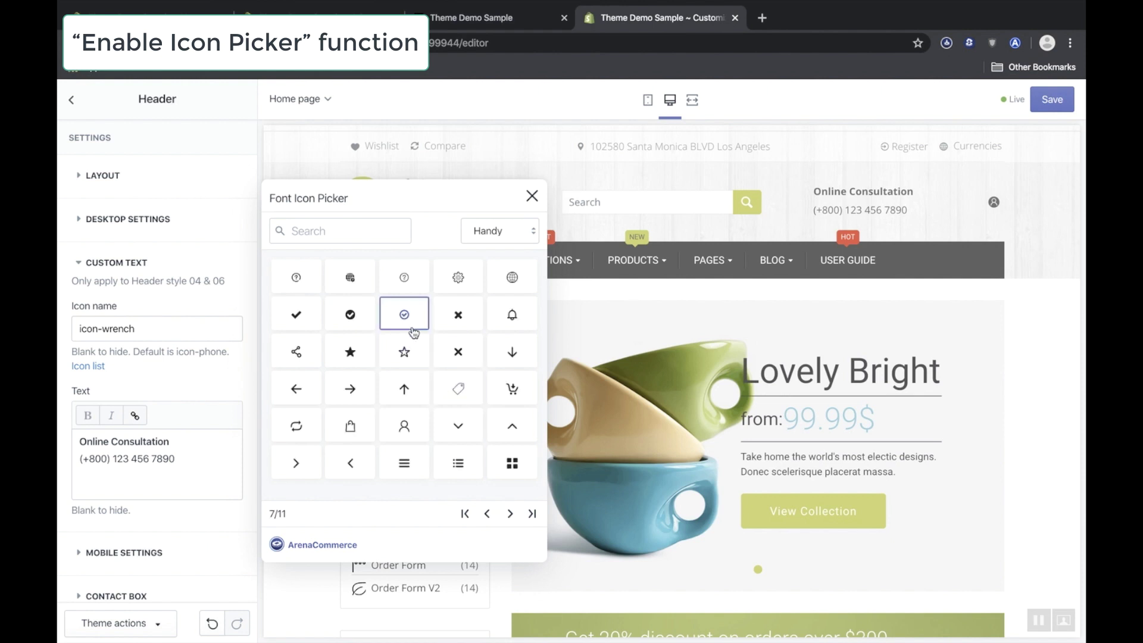
pyautogui.click(362, 319)
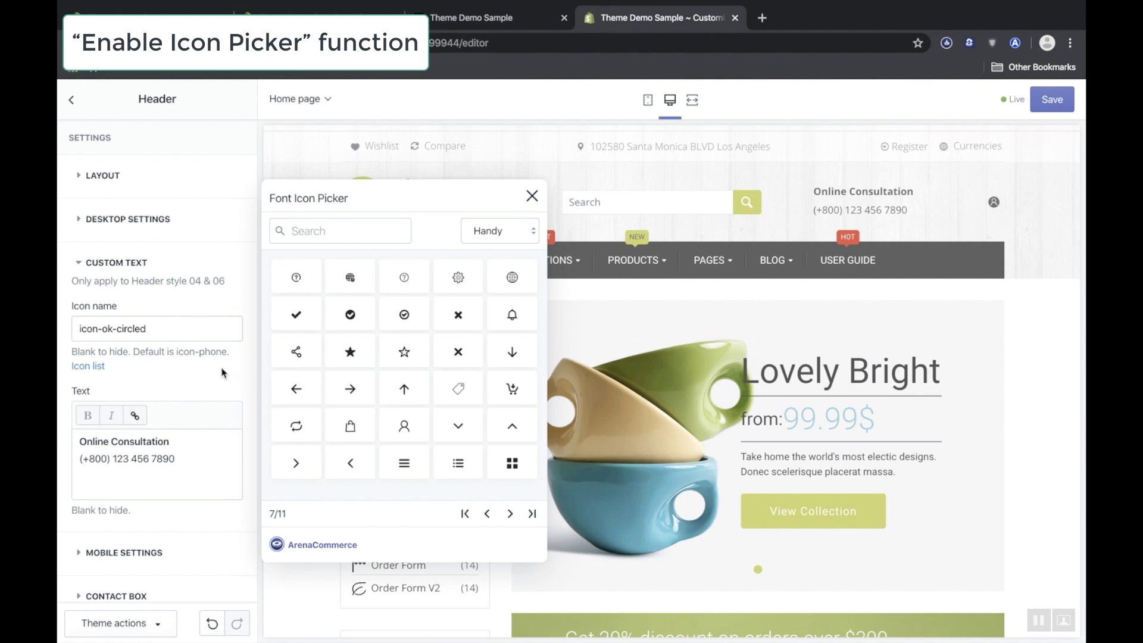
pyautogui.click(532, 197)
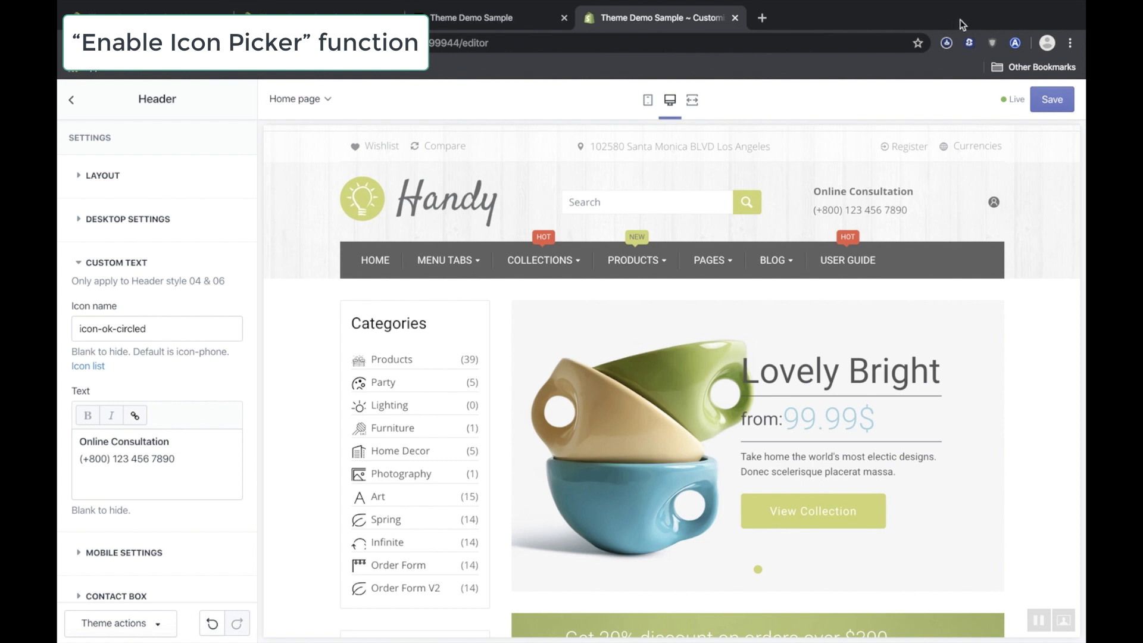
# Disable the Icon picker in the Arena extension's Advanced Theme Editor options and save them
pyautogui.click(1015, 43)
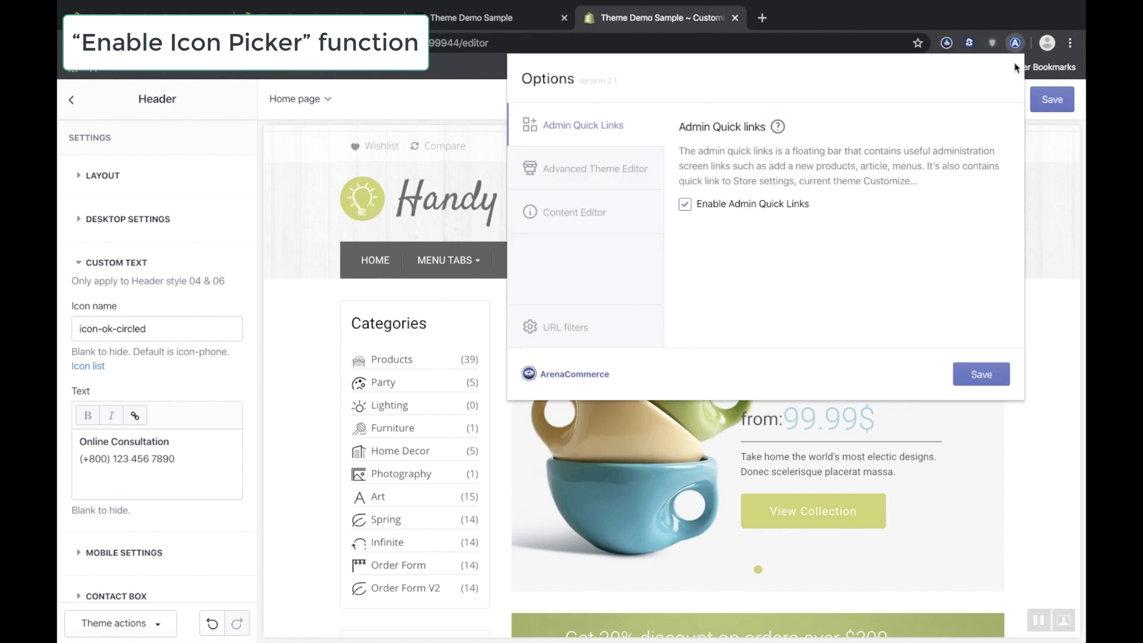
pyautogui.click(640, 166)
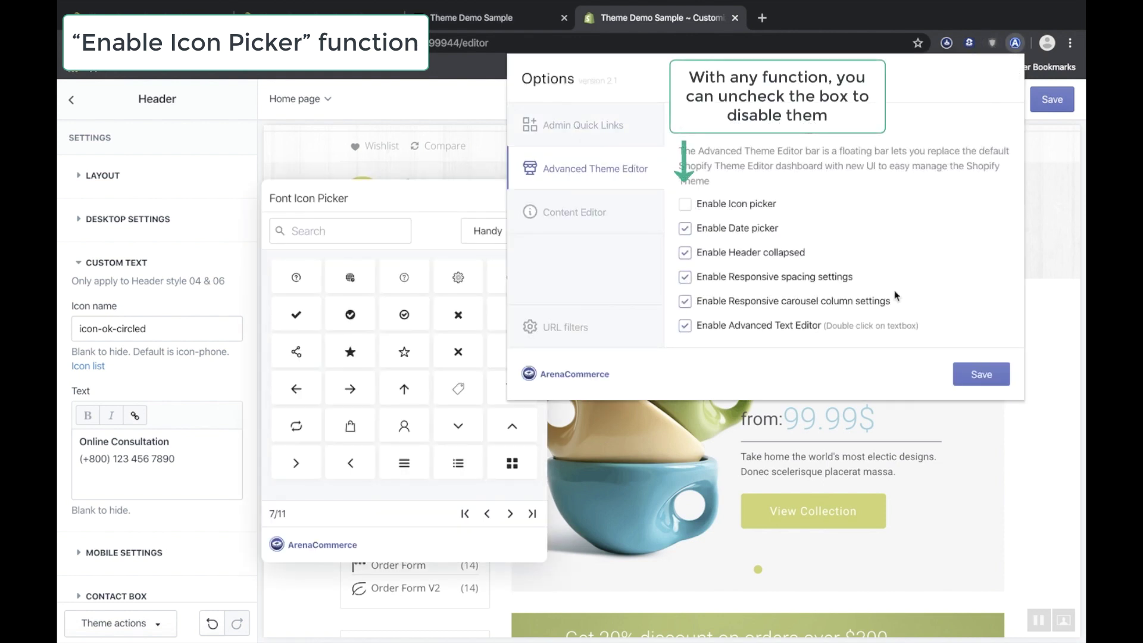
pyautogui.click(984, 375)
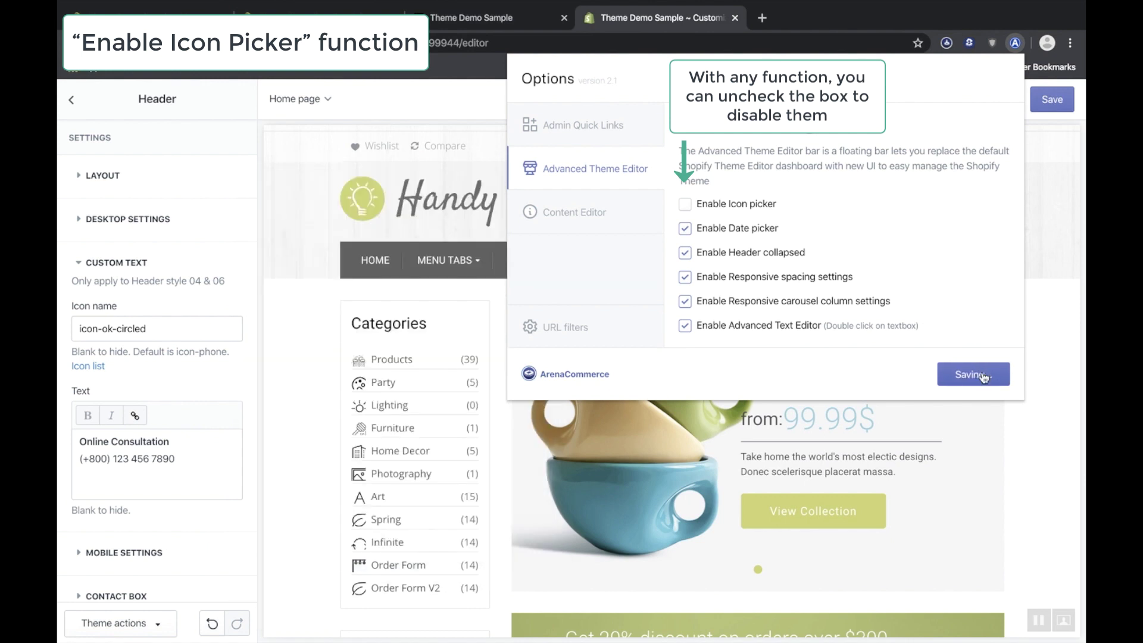
# Check whether the Custom Text icon name field still opens the icon picker
pyautogui.click(234, 329)
pyautogui.doubleClick(234, 329)
pyautogui.tripleClick(233, 325)
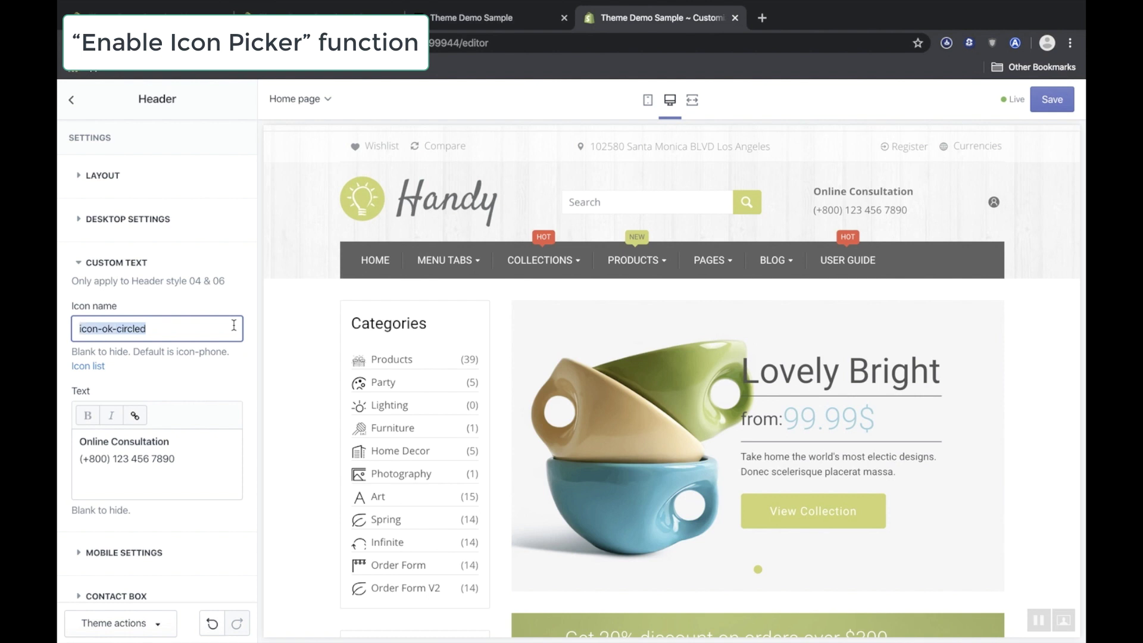
pyautogui.click(233, 325)
pyautogui.doubleClick(234, 325)
pyautogui.click(233, 325)
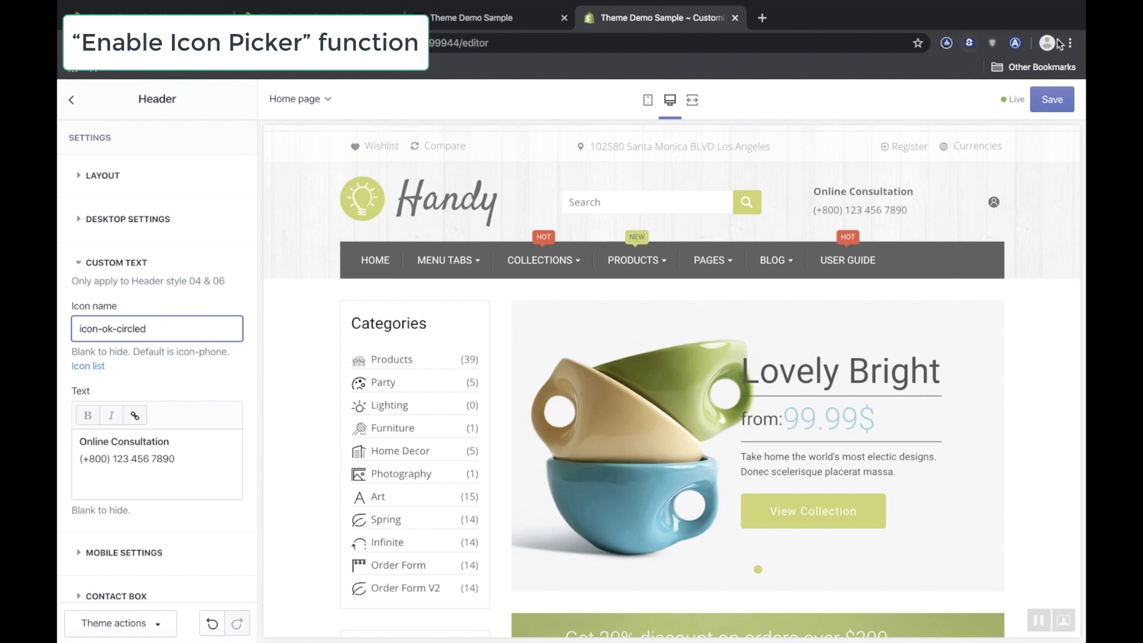
# Re-enable the Icon picker in the extension's Advanced Theme Editor options and save them
pyautogui.click(1015, 42)
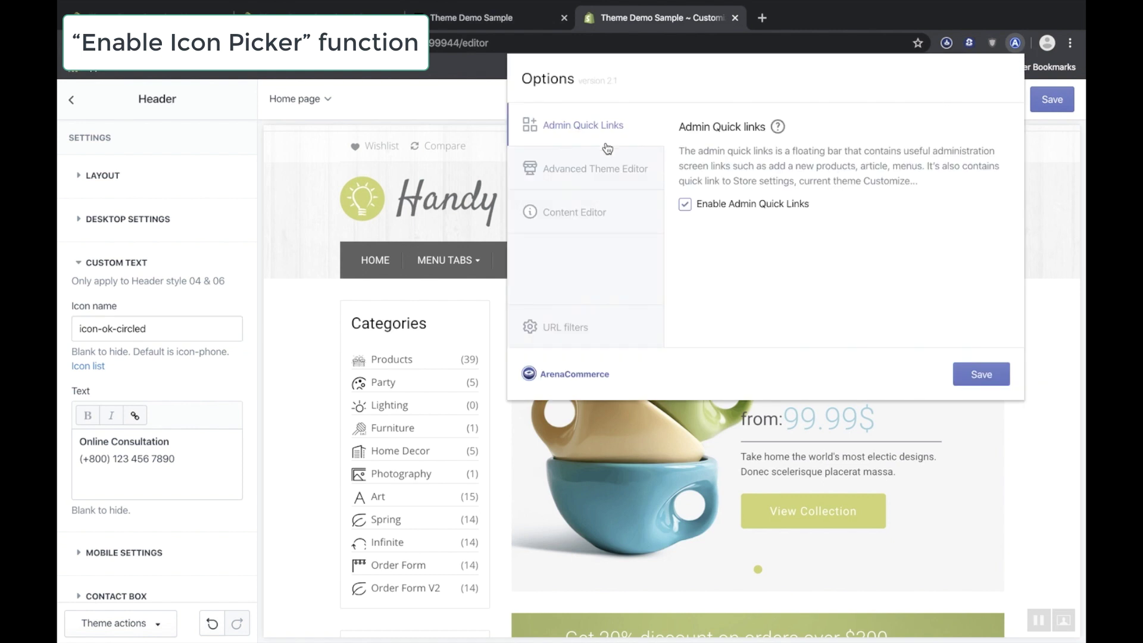
pyautogui.click(595, 173)
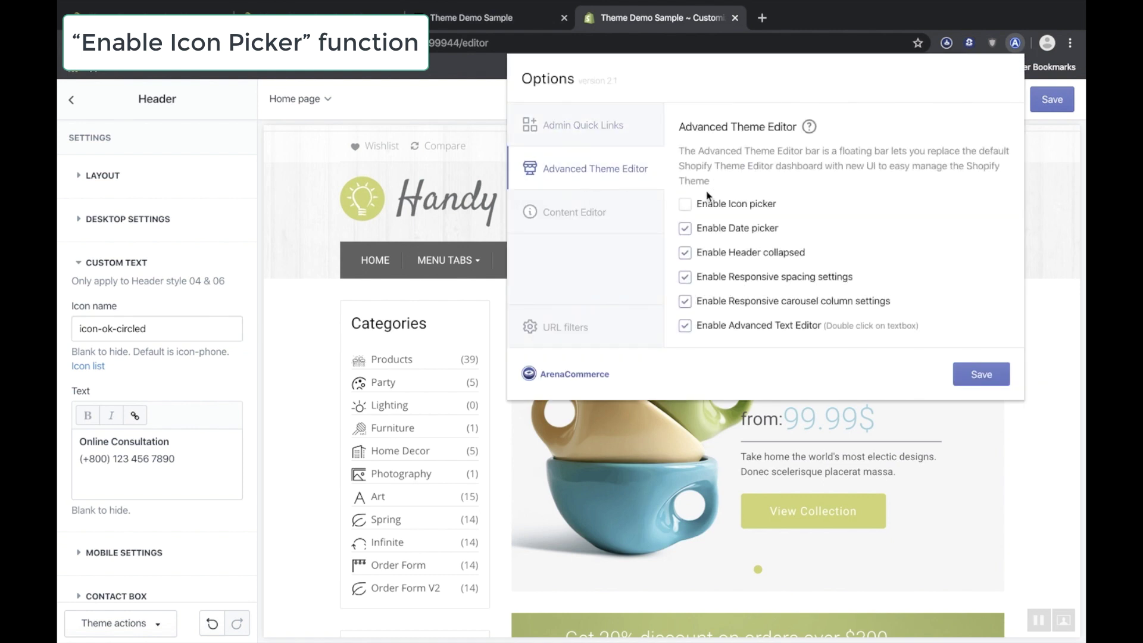
pyautogui.click(686, 204)
pyautogui.click(979, 374)
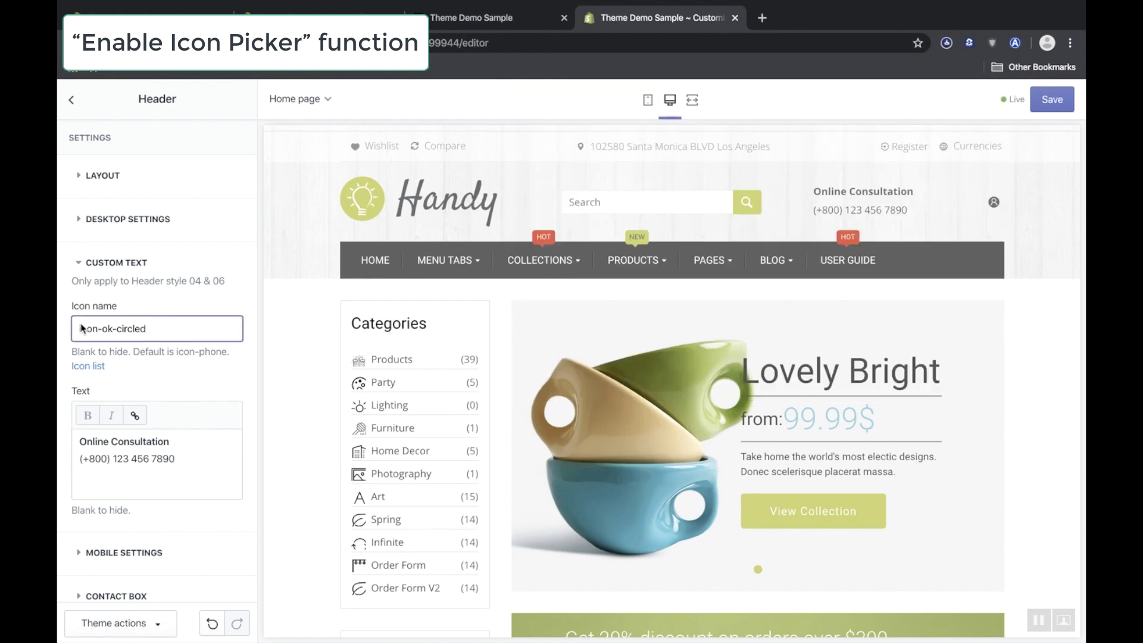
# Reopen the icon picker from the Custom Text icon name field to check it, and collapse the Custom Text settings
pyautogui.doubleClick(114, 321)
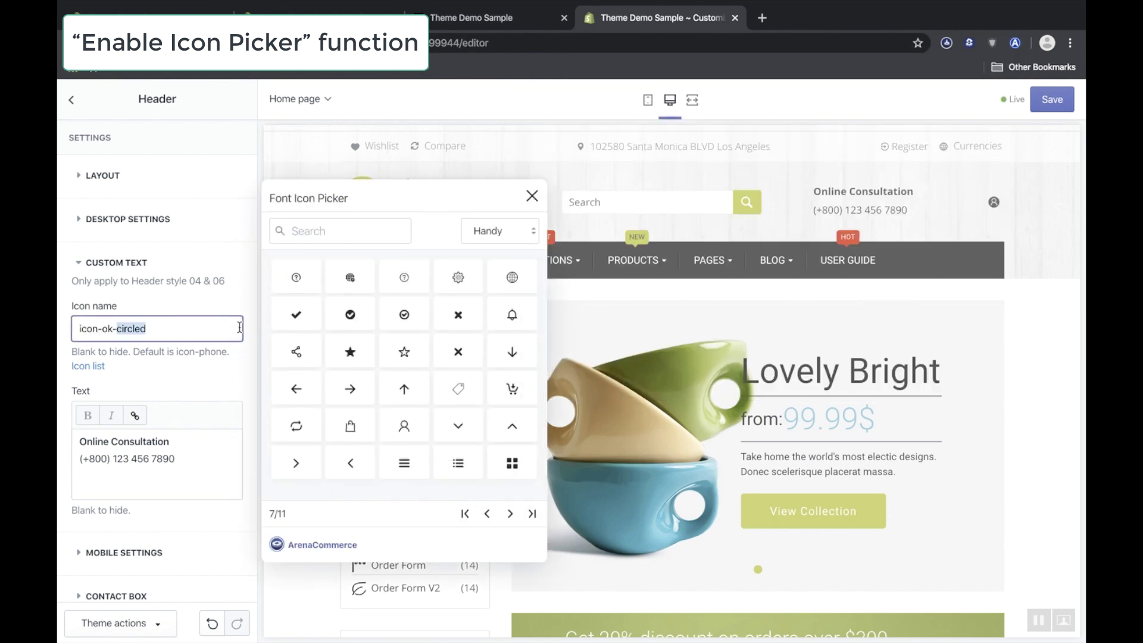
pyautogui.click(240, 327)
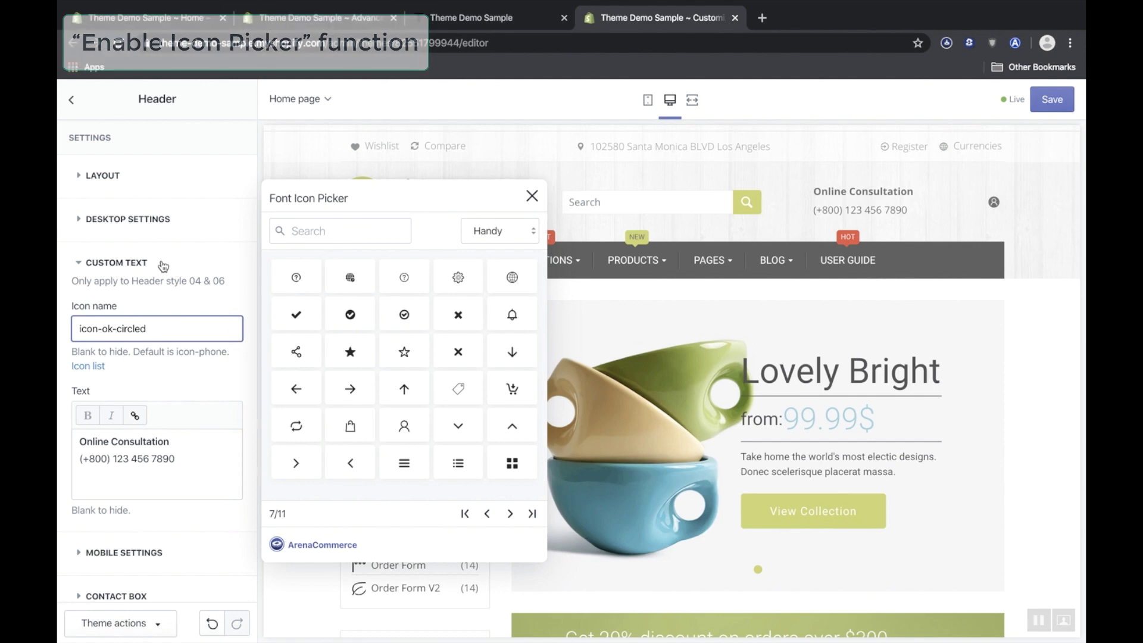
pyautogui.click(143, 262)
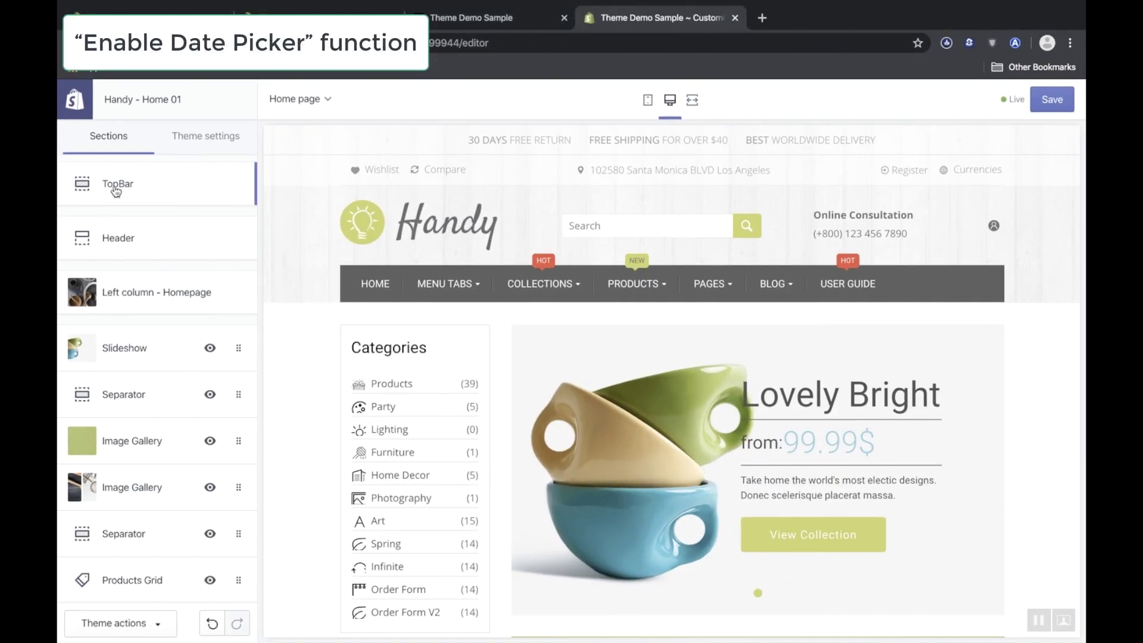
# Set the countdown date of the TopBar section's first Text block to 02/28/2020 with the date picker
pyautogui.click(116, 189)
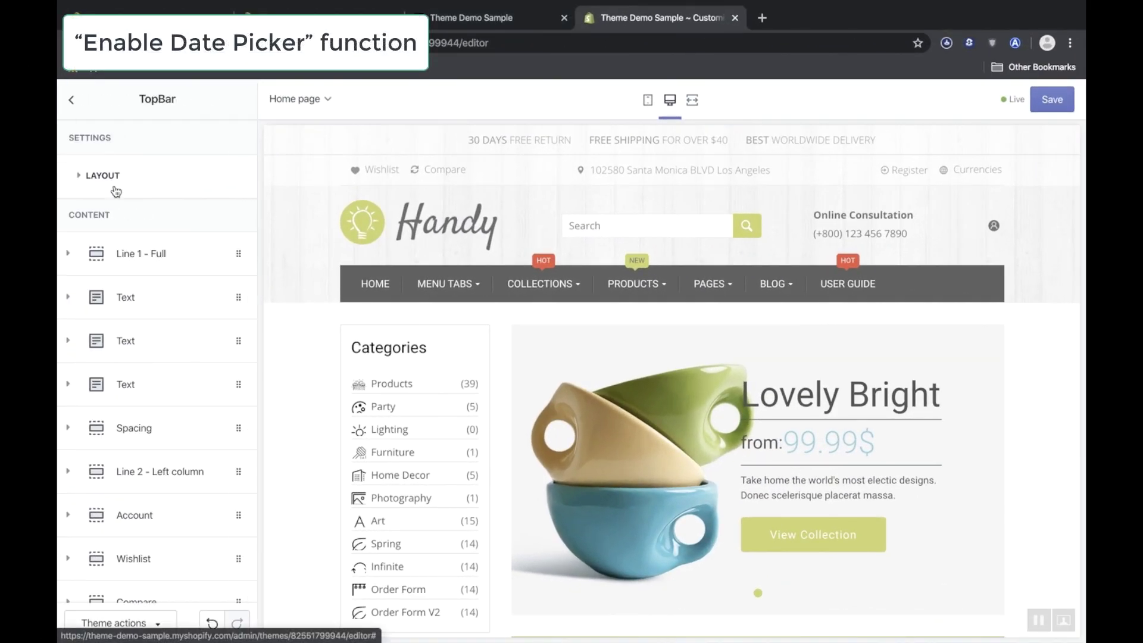
pyautogui.click(123, 297)
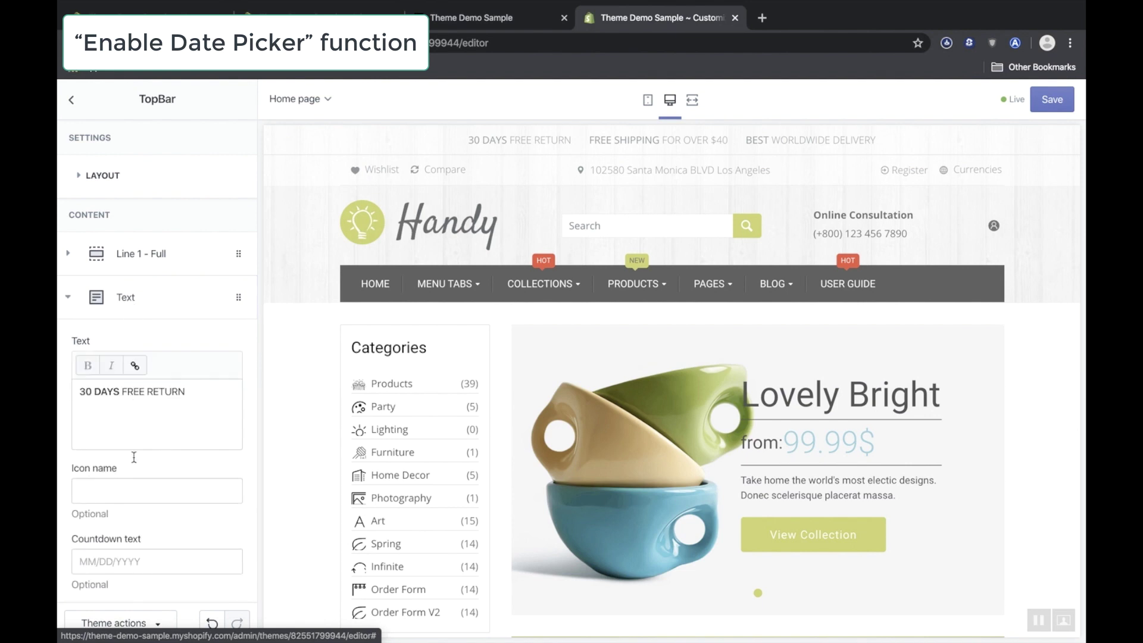
pyautogui.click(137, 560)
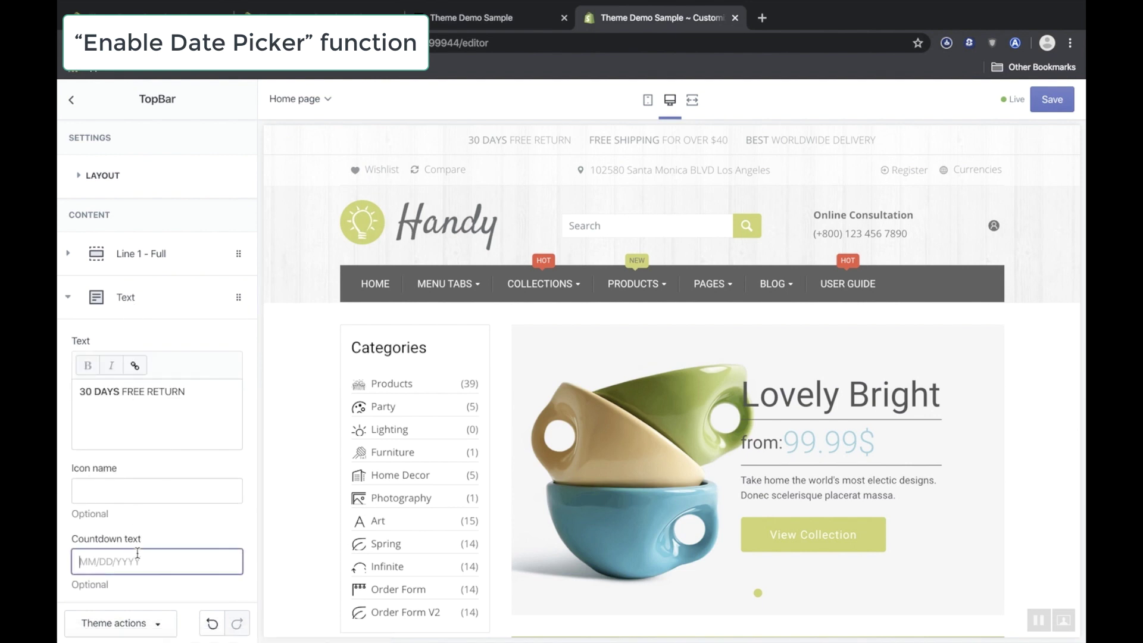
pyautogui.doubleClick(139, 560)
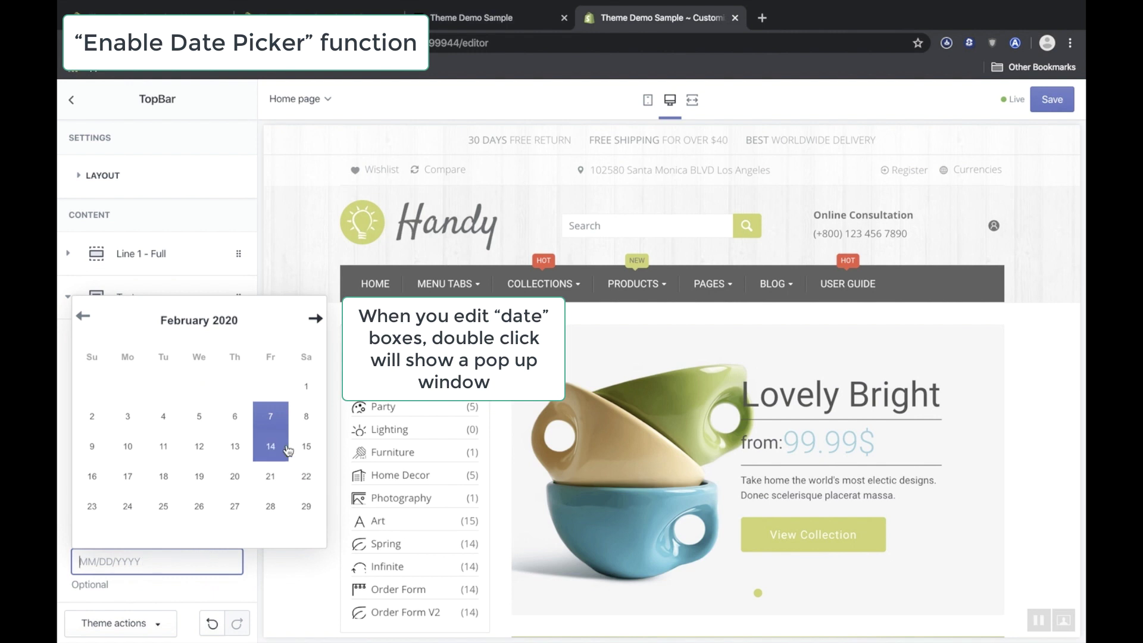
pyautogui.click(272, 504)
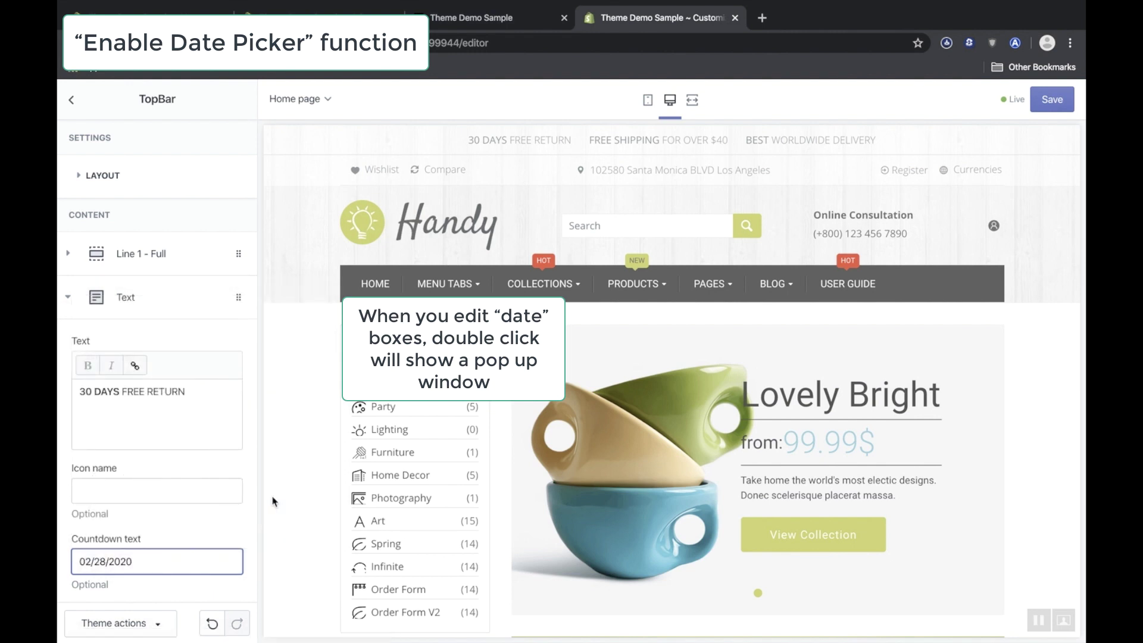
# Change the first Text block's countdown date to 03/20/2020 with the date picker and return to the section list
pyautogui.scroll(-3, 224, 517)
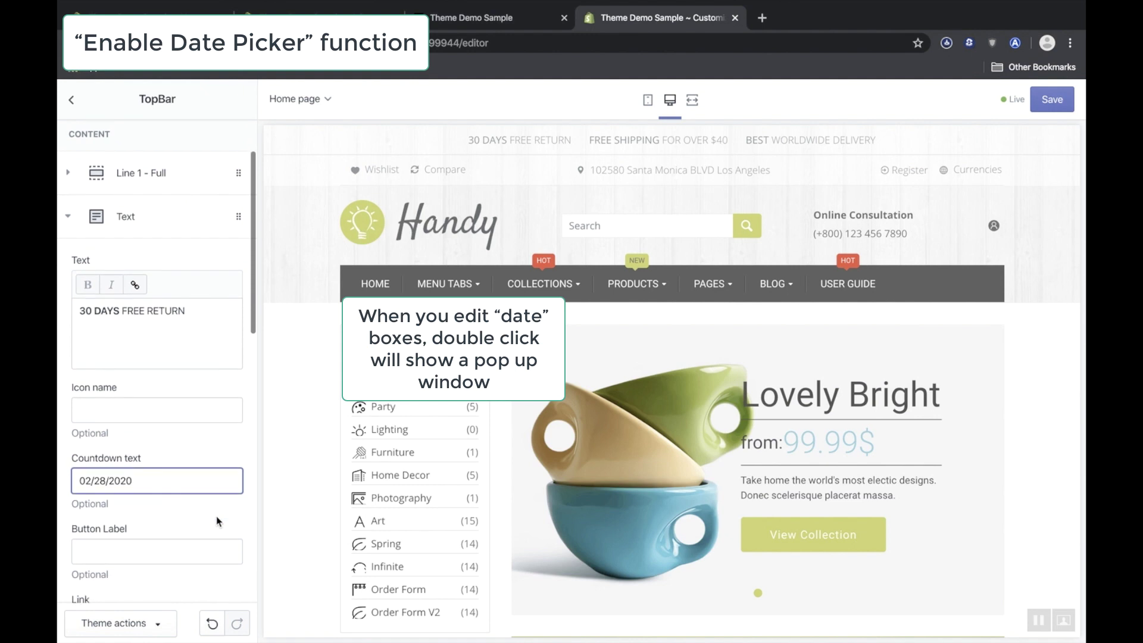
pyautogui.doubleClick(160, 485)
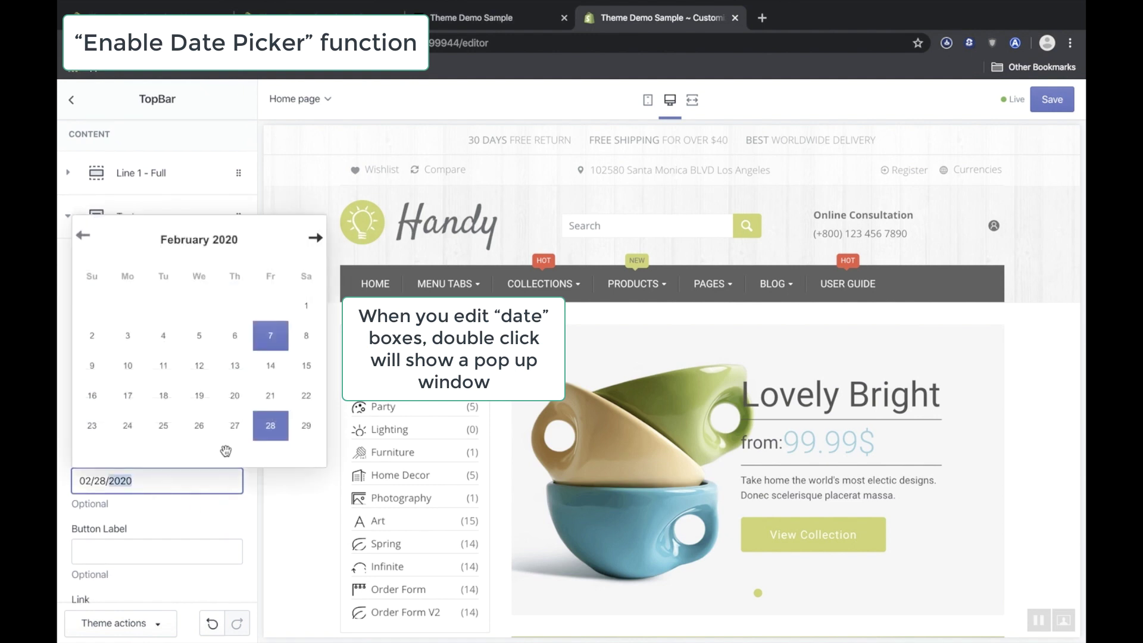
pyautogui.click(317, 250)
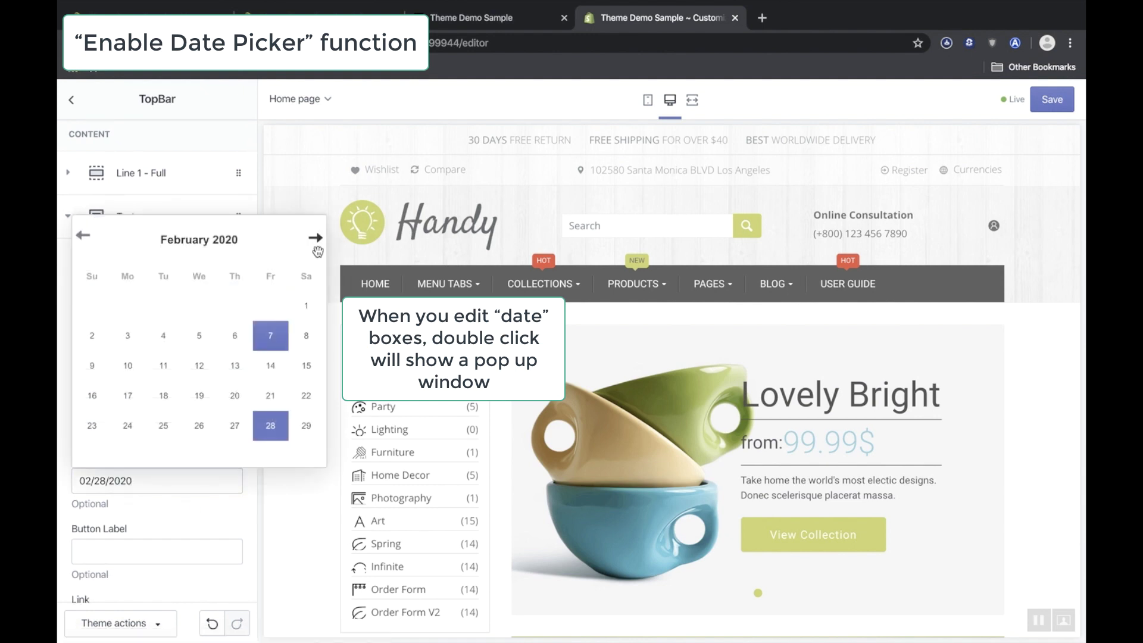
pyautogui.click(316, 250)
pyautogui.click(270, 362)
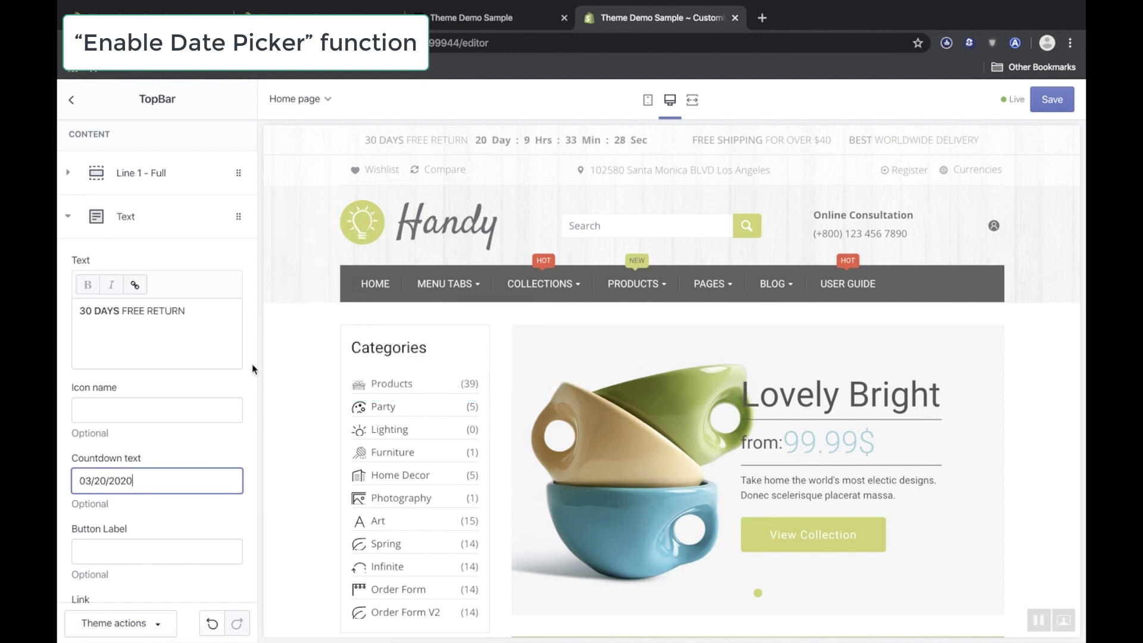
pyautogui.click(71, 100)
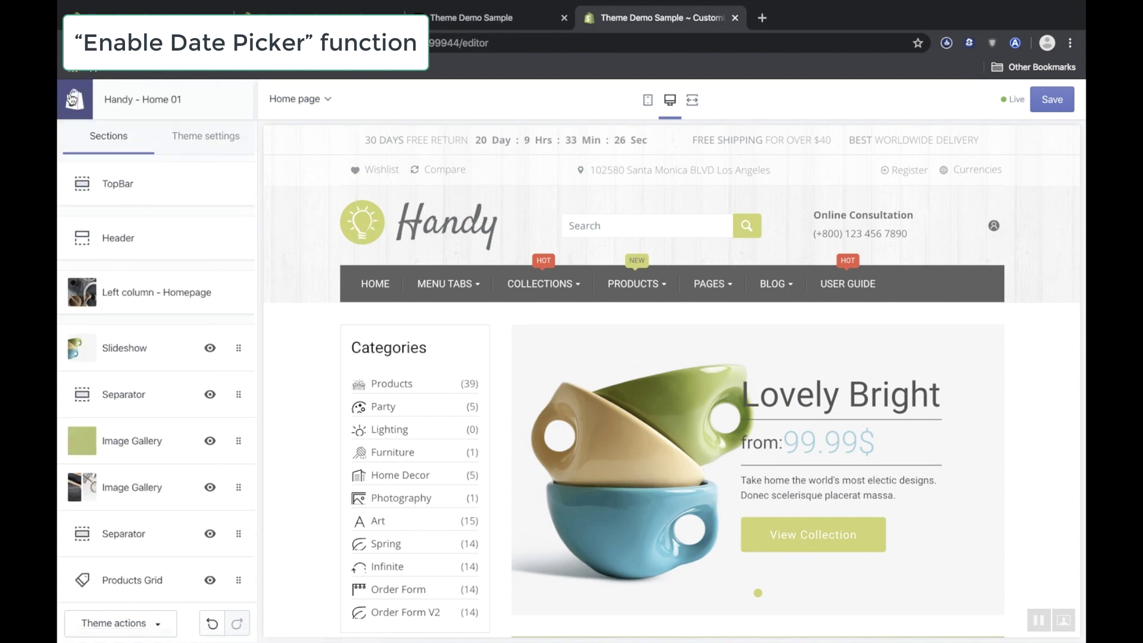
# View the Header collapsed option in the extension's Advanced Theme Editor options, and glance at the theme settings before returning to the sections
pyautogui.click(1016, 43)
pyautogui.click(566, 165)
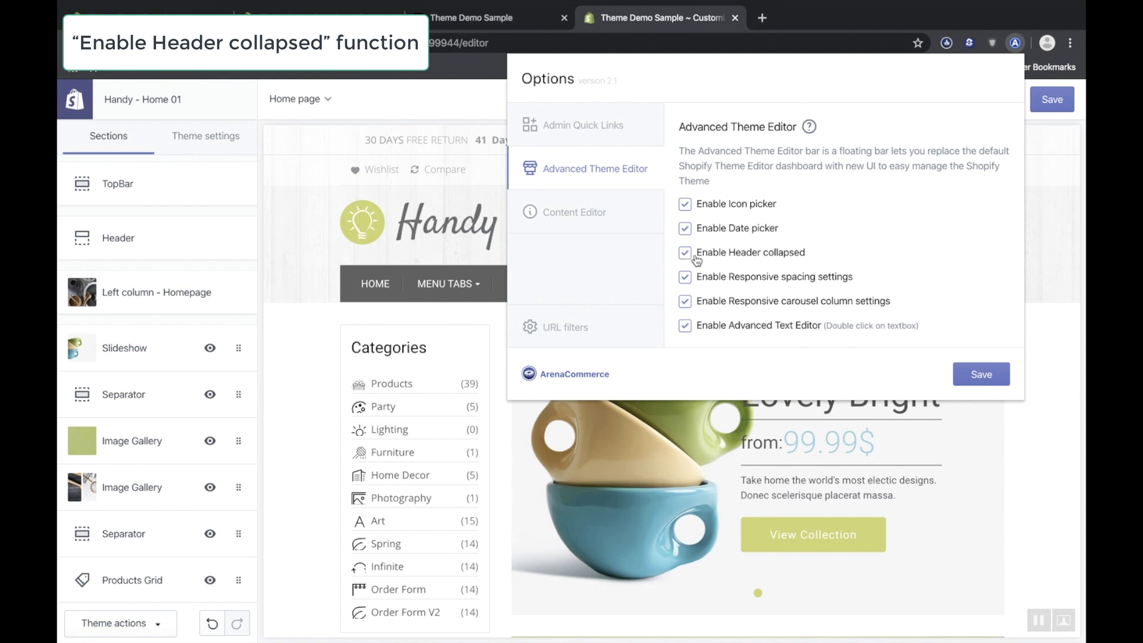
pyautogui.click(144, 111)
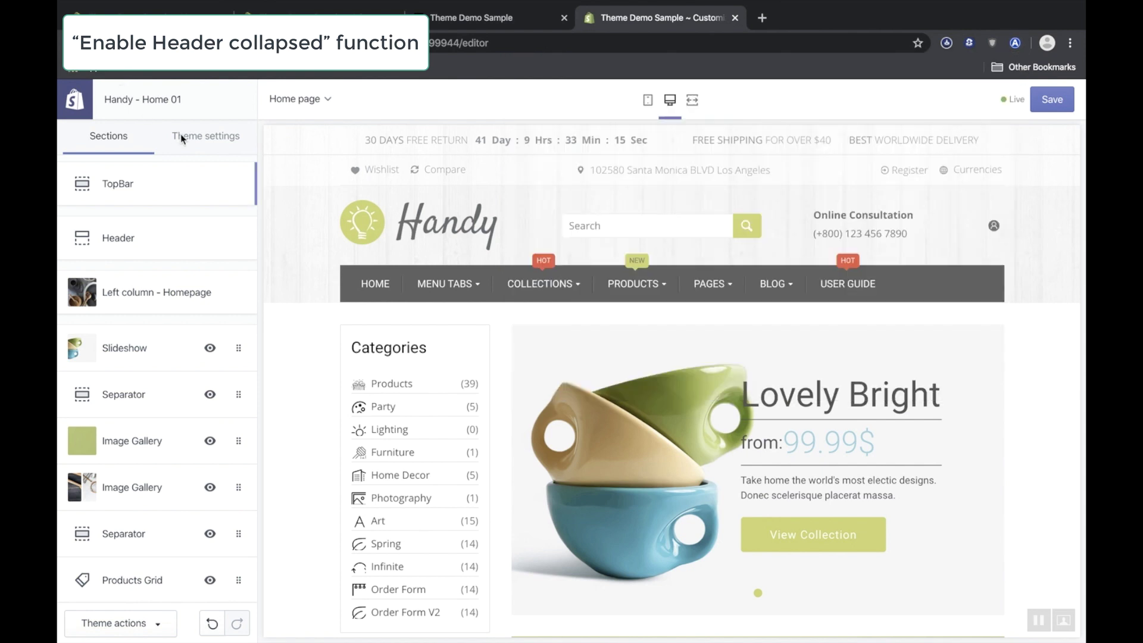
pyautogui.click(182, 137)
pyautogui.click(125, 138)
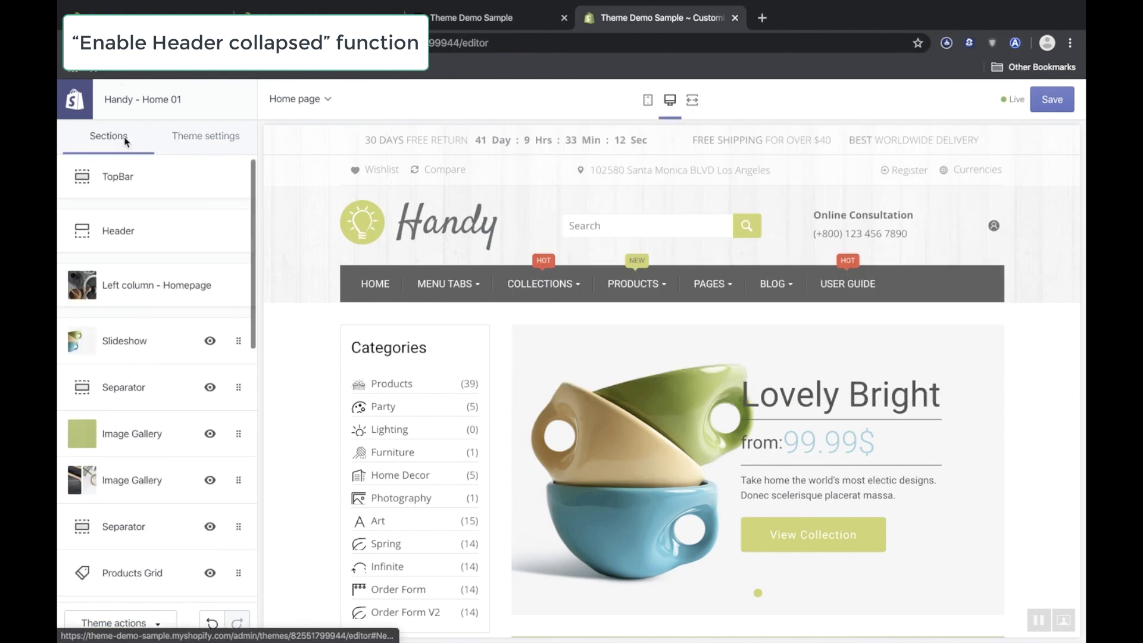
# Examine how settings are grouped in the TopBar section and in the Image Gallery section with the green thumbnail
pyautogui.click(166, 196)
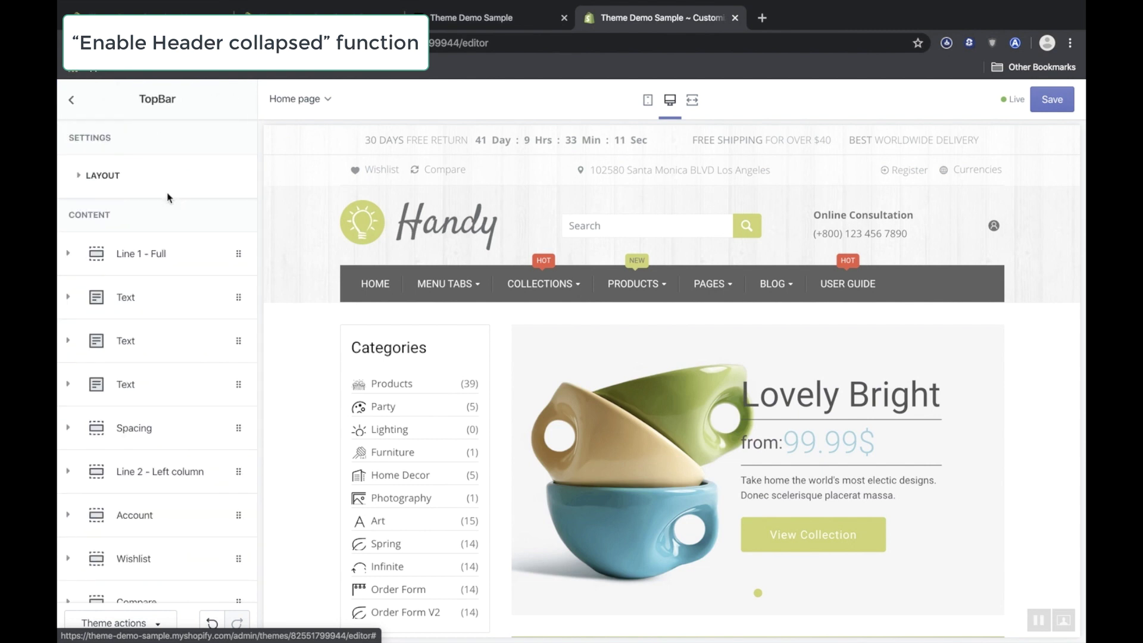
pyautogui.click(73, 107)
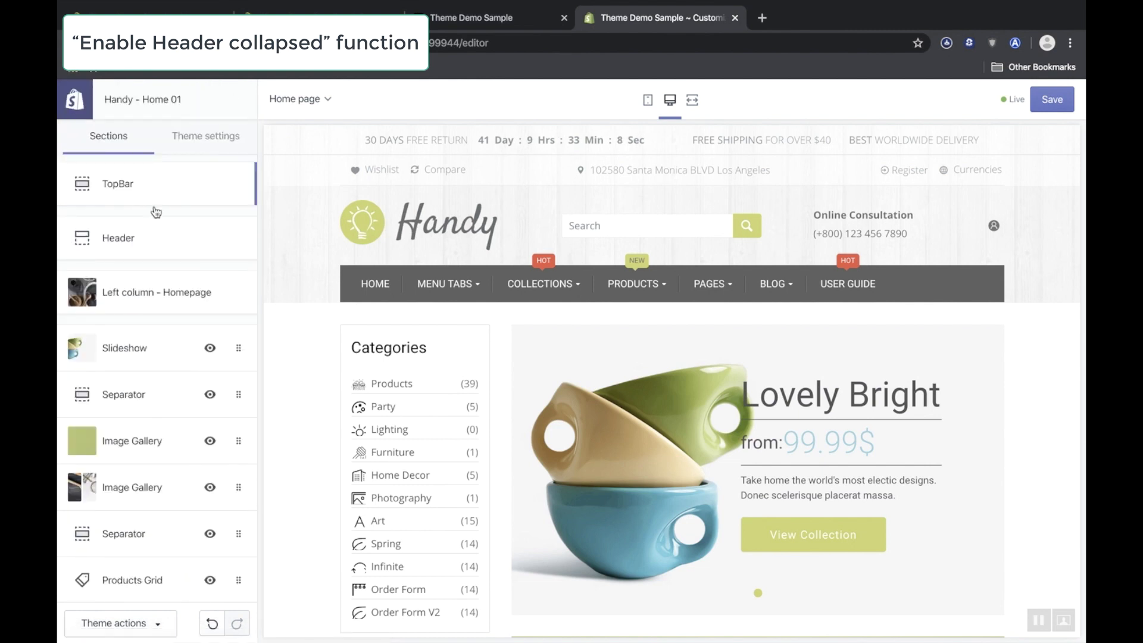
pyautogui.scroll(-10, 158, 331)
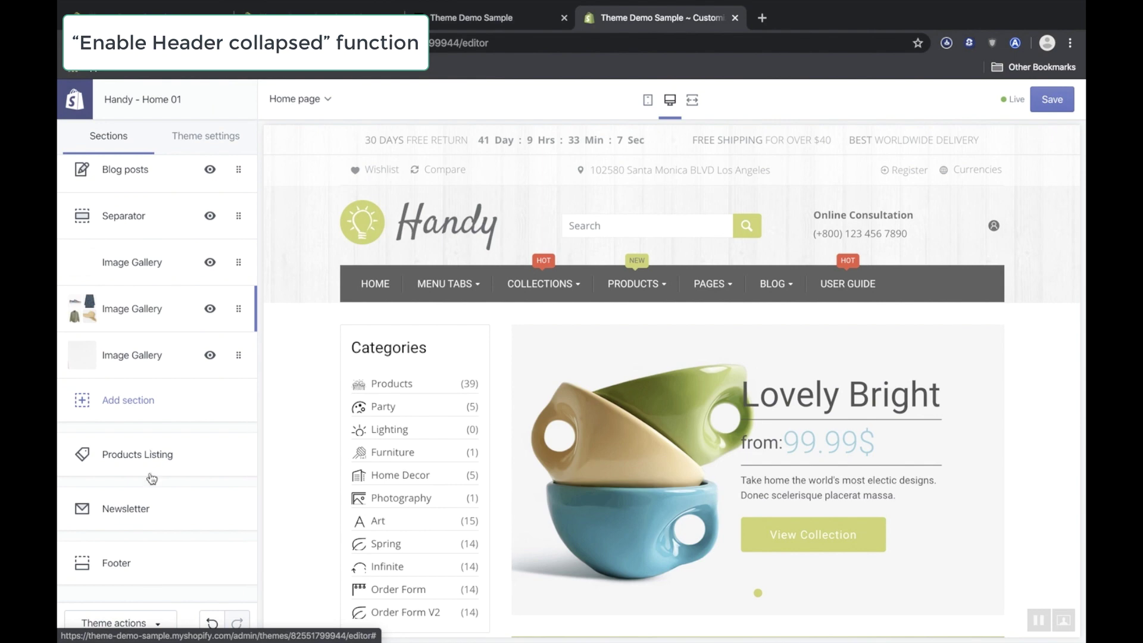
pyautogui.scroll(7, 155, 462)
pyautogui.scroll(4, 156, 453)
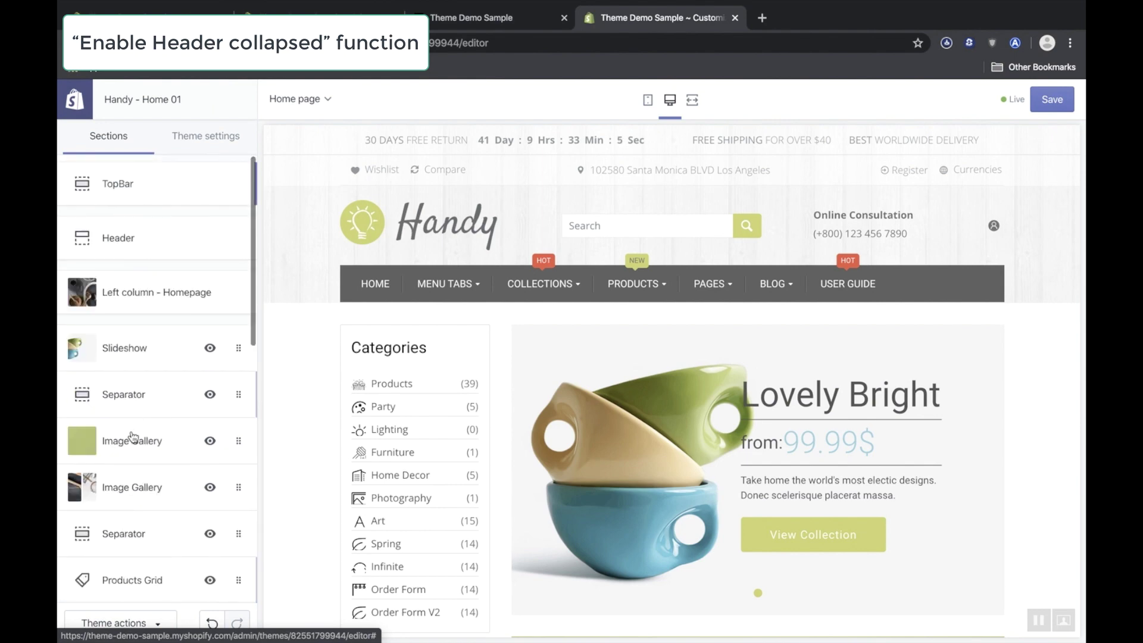
pyautogui.click(98, 441)
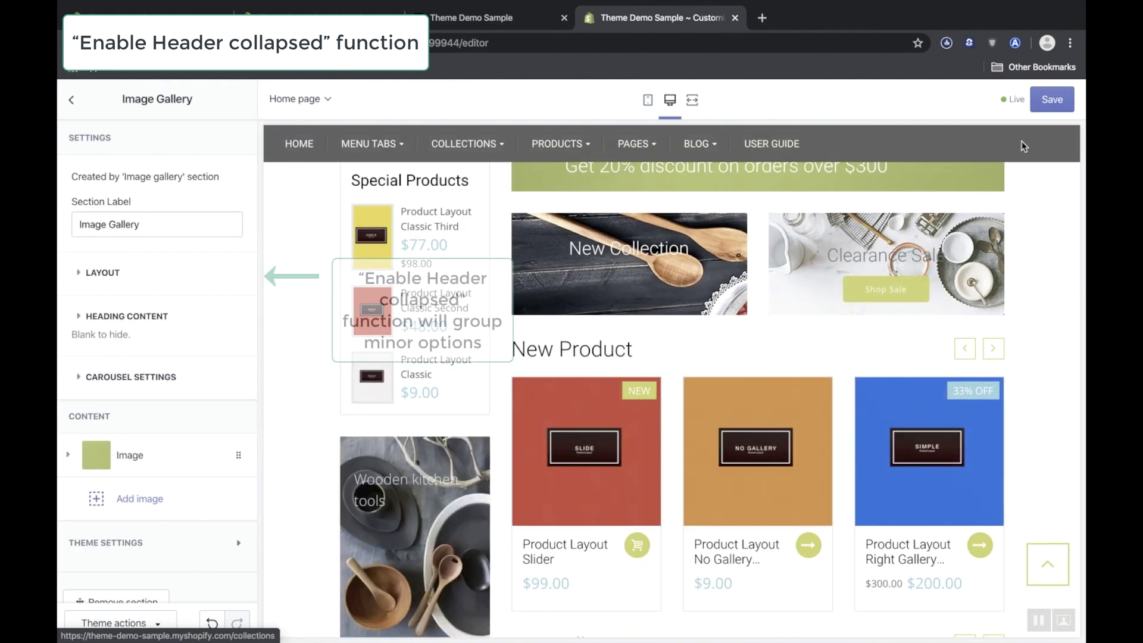
# Disable Header collapsed in the extension's Advanced Theme Editor options and save them
pyautogui.click(1015, 44)
pyautogui.click(616, 170)
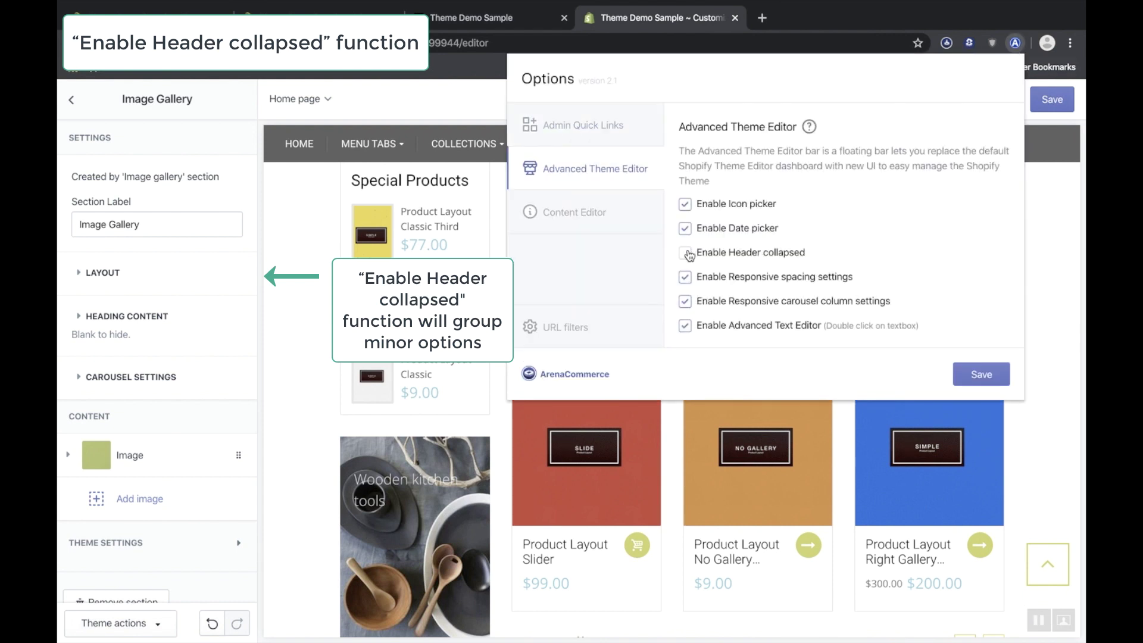
pyautogui.click(981, 375)
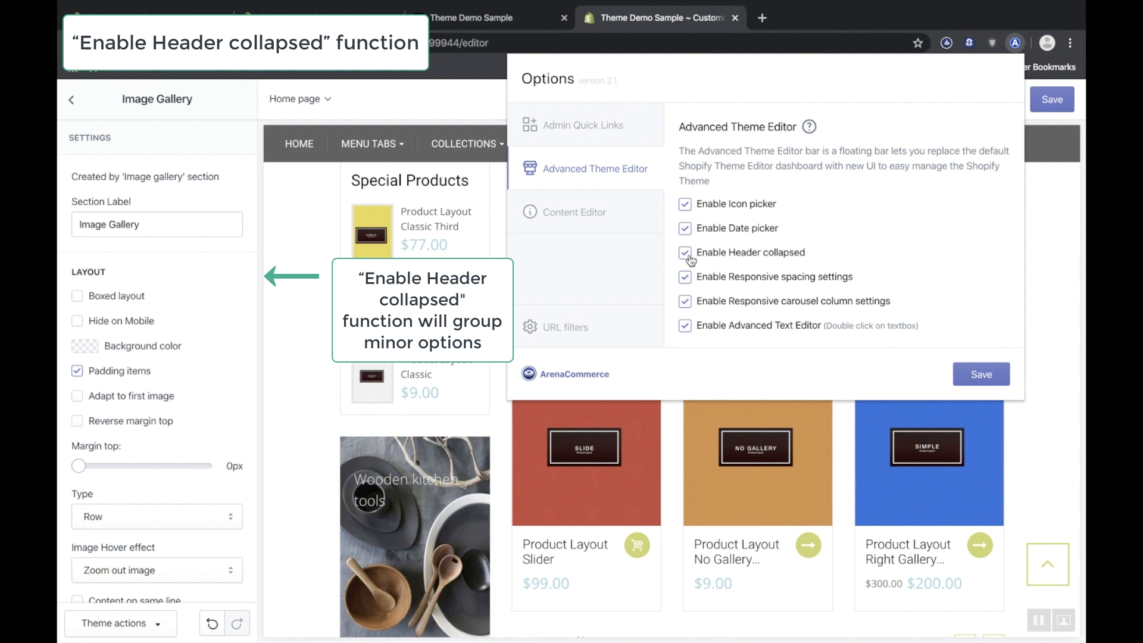
# Re-enable Header collapsed in the extension's Advanced Theme Editor options and save them
pyautogui.click(982, 374)
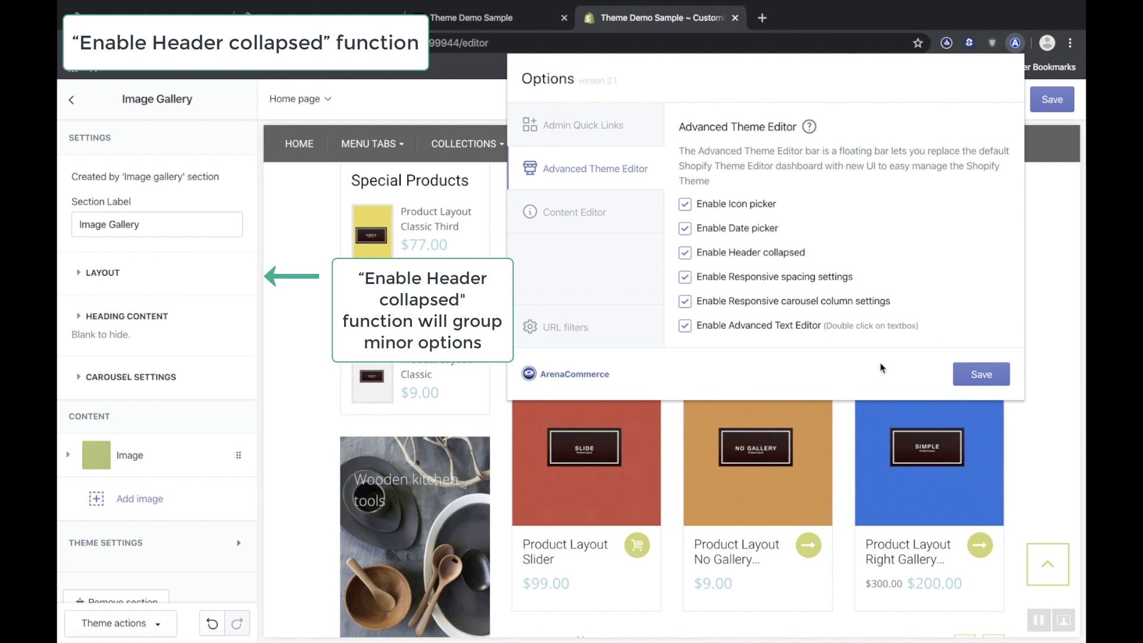
pyautogui.click(979, 378)
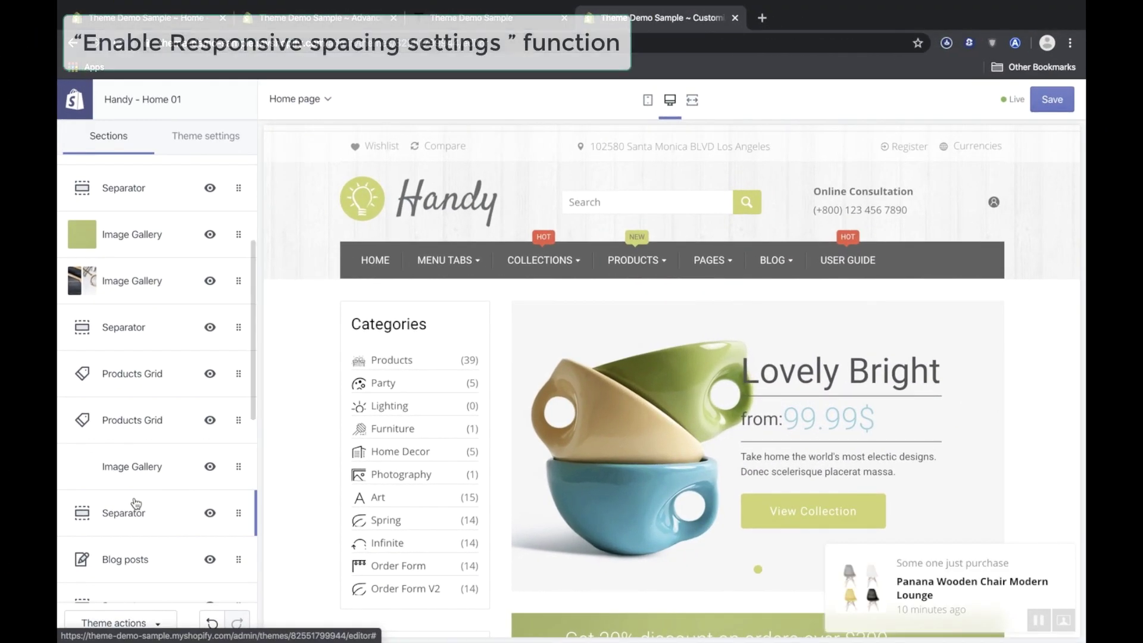
# Open the Image Gallery section directly below the last Separator and check its Heading Content and Carousel Settings groups for spacing fields
pyautogui.scroll(-4, 183, 507)
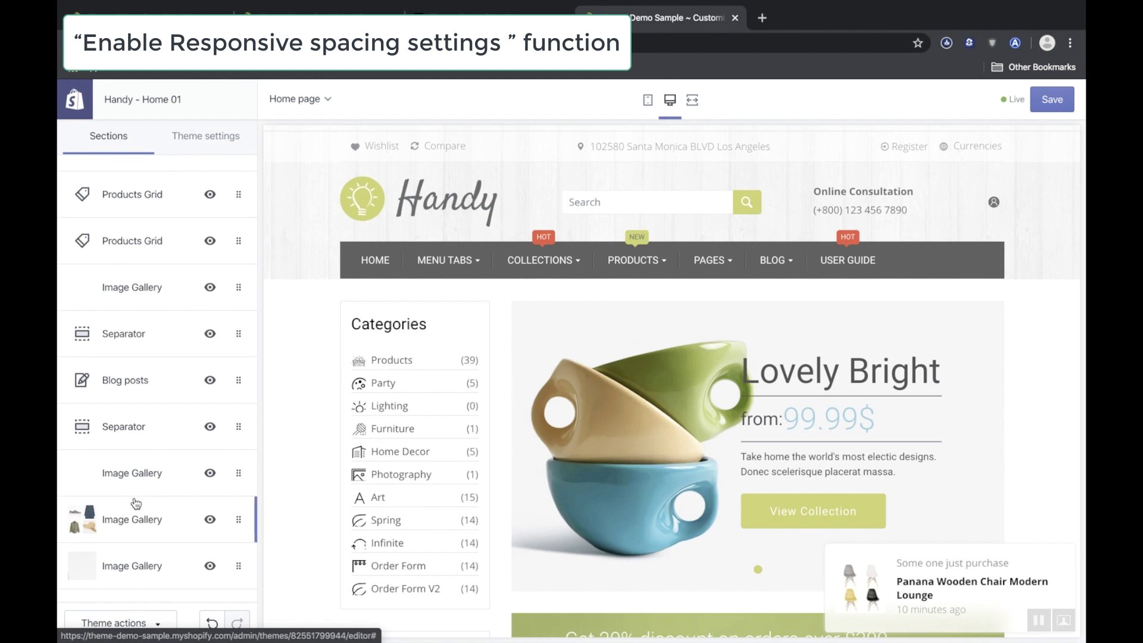
pyautogui.scroll(-1, 136, 504)
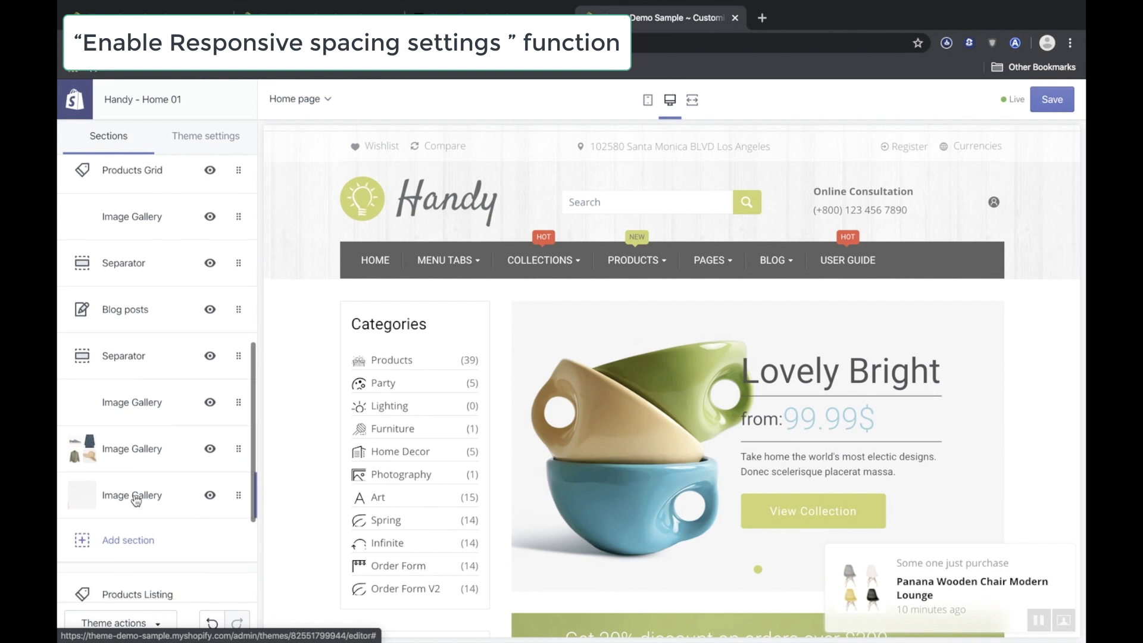
pyautogui.click(141, 402)
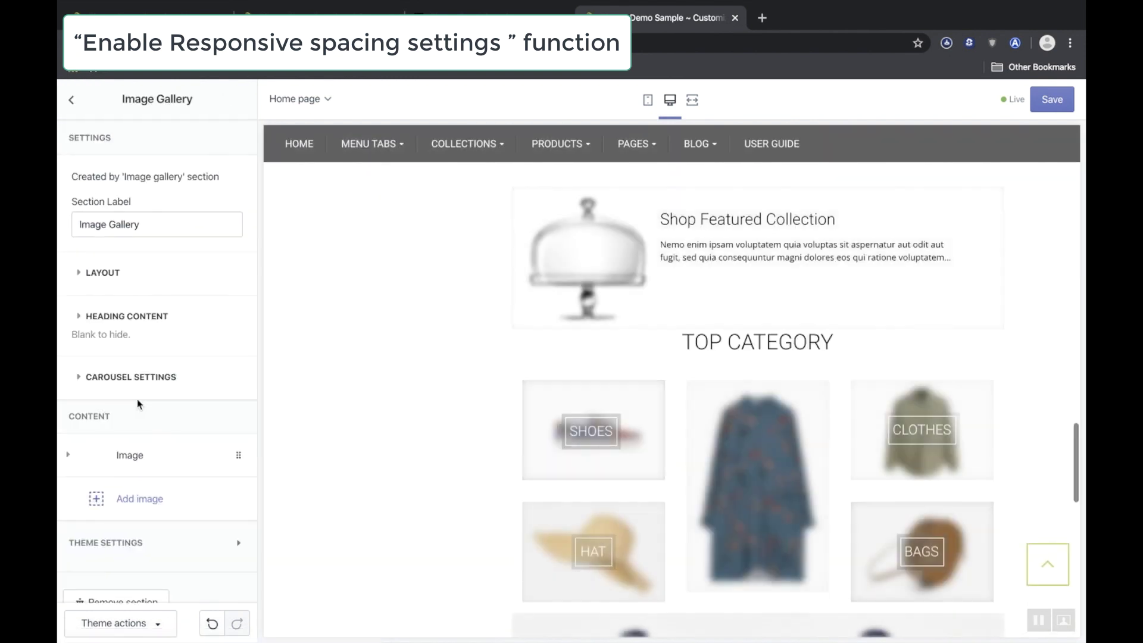
pyautogui.click(133, 332)
pyautogui.click(131, 332)
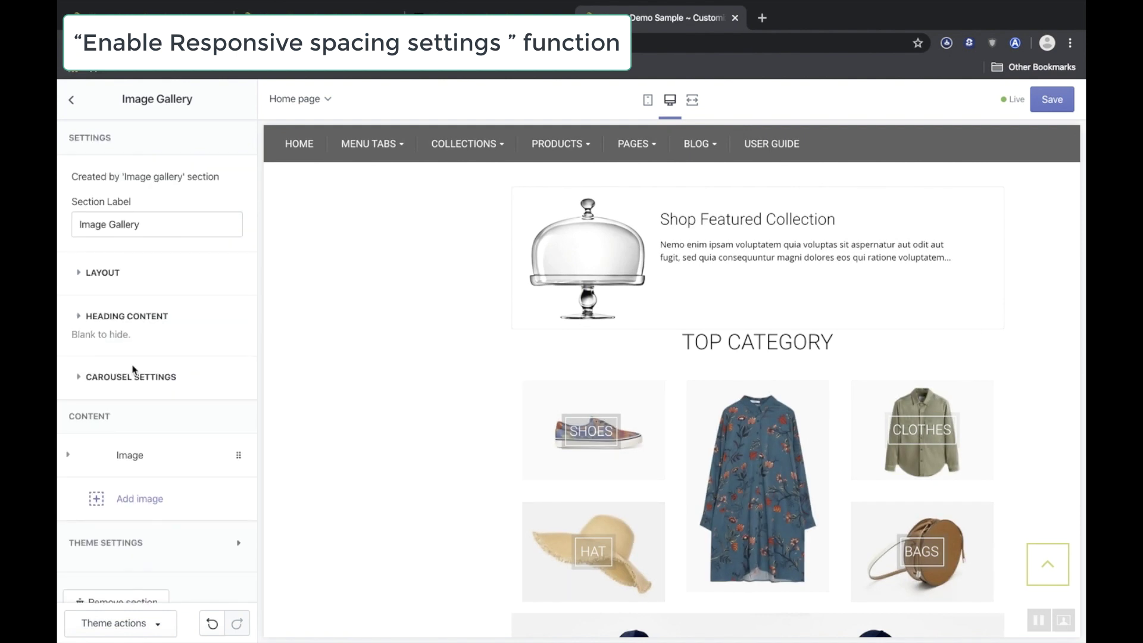
pyautogui.click(132, 377)
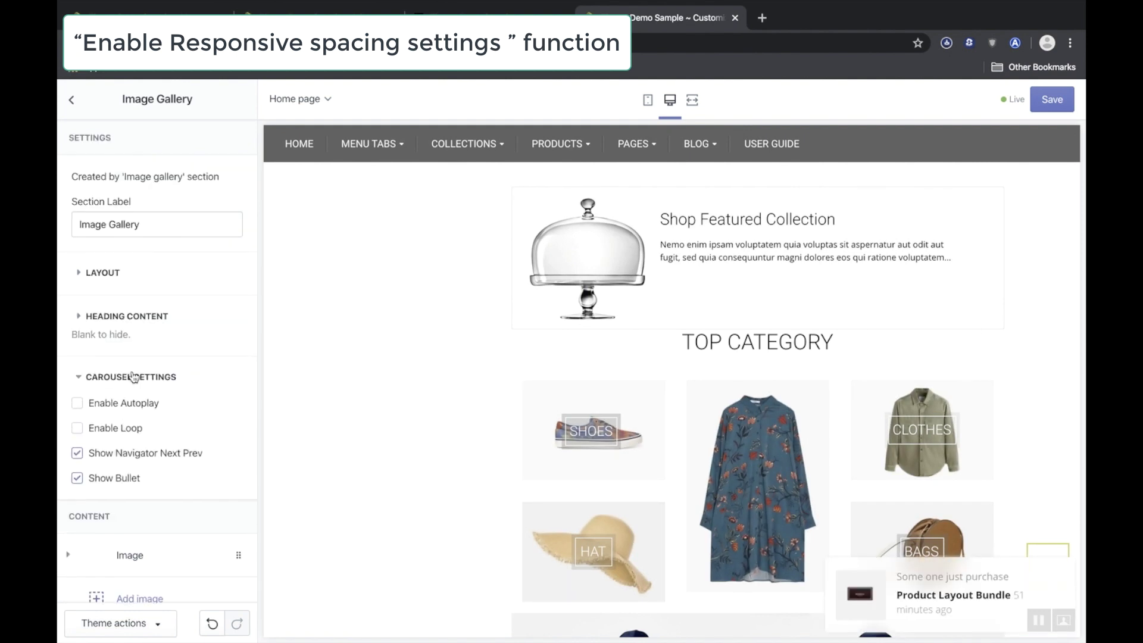
pyautogui.click(132, 377)
# Look through the Image Gallery section's Layout settings and return to the section list
pyautogui.click(137, 283)
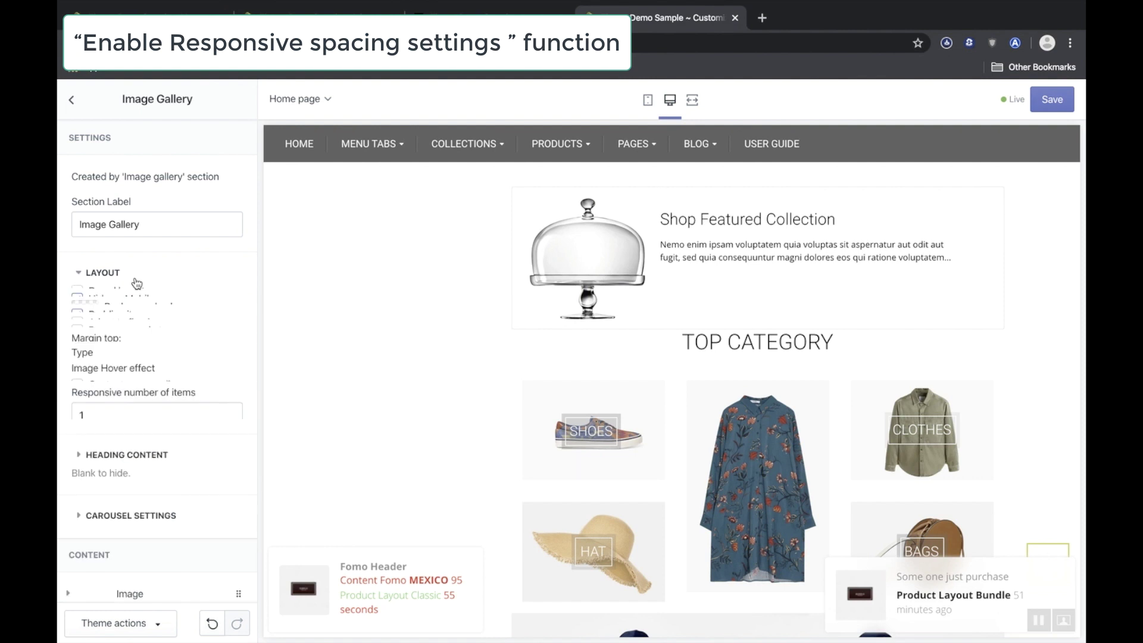
pyautogui.click(135, 285)
pyautogui.click(135, 285)
pyautogui.scroll(-7, 141, 442)
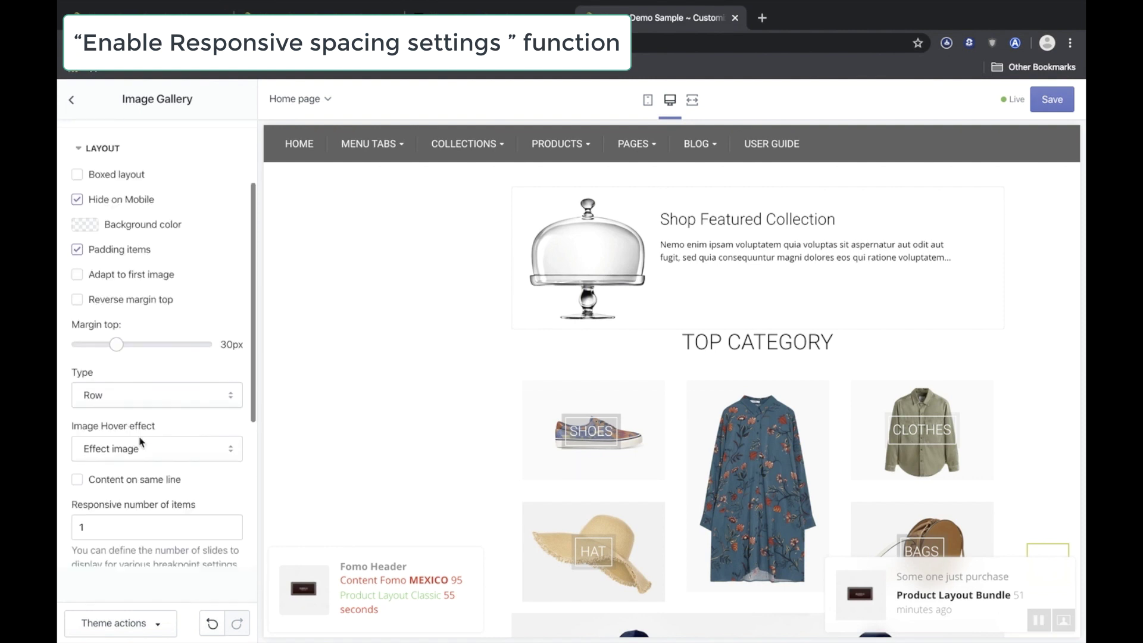
pyautogui.scroll(7, 141, 444)
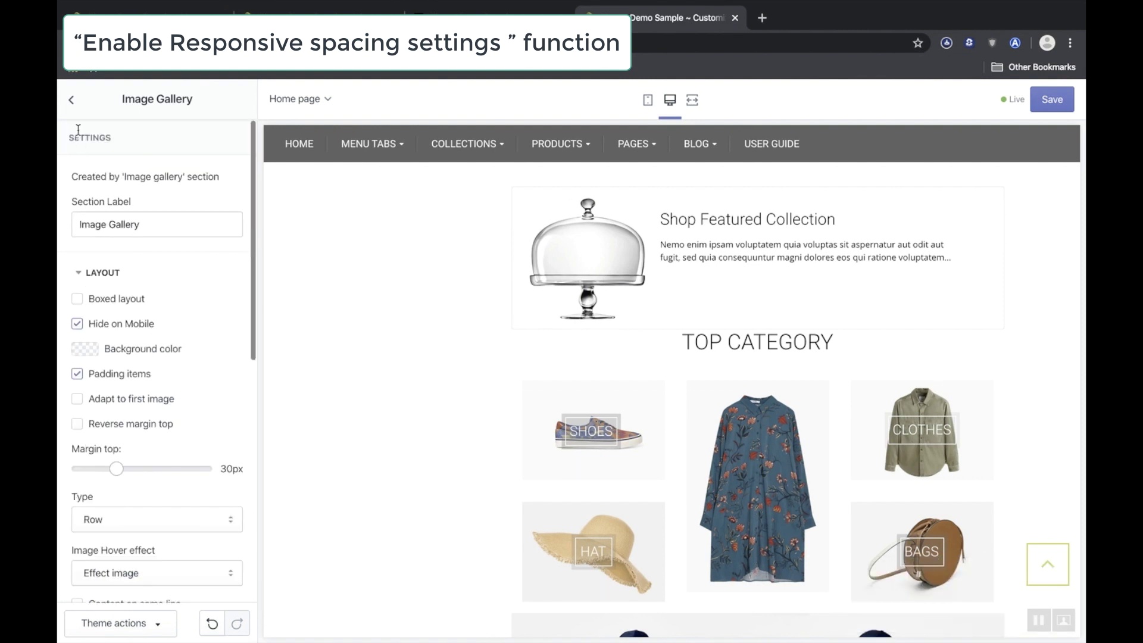
pyautogui.click(71, 99)
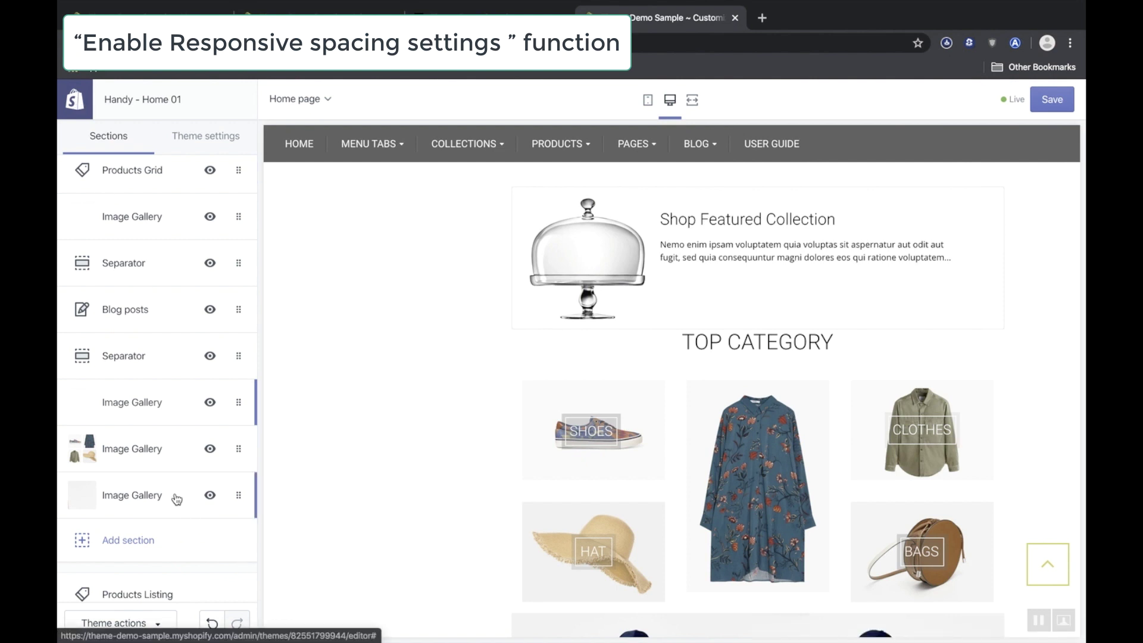
# Open the Fomo Popup section and expand its Fomo Global block
pyautogui.scroll(-3, 182, 512)
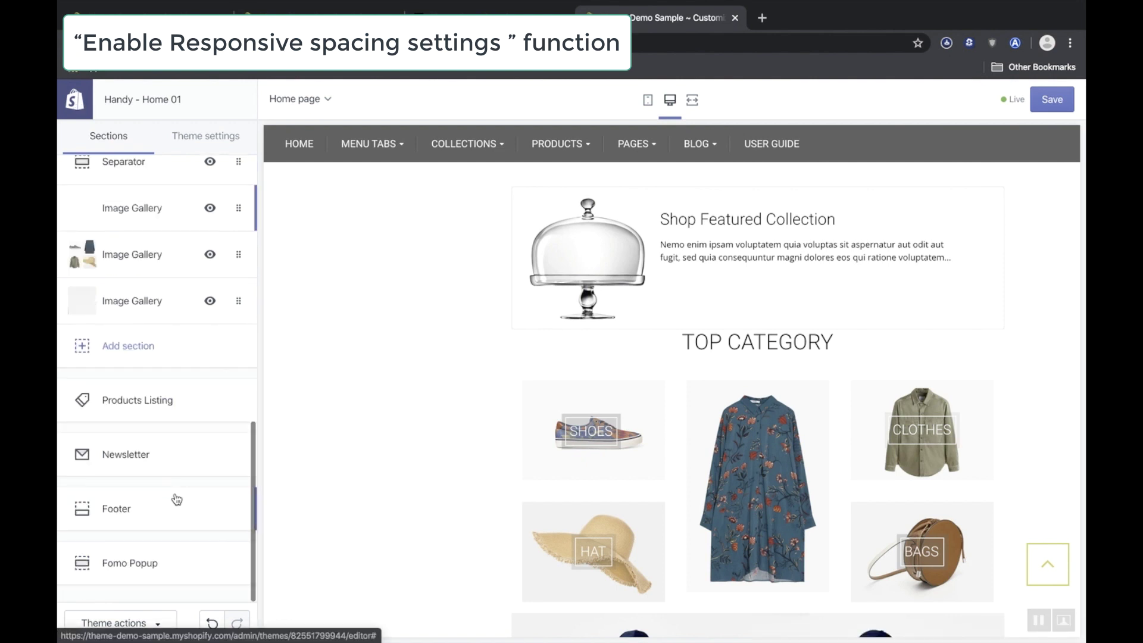
pyautogui.click(128, 574)
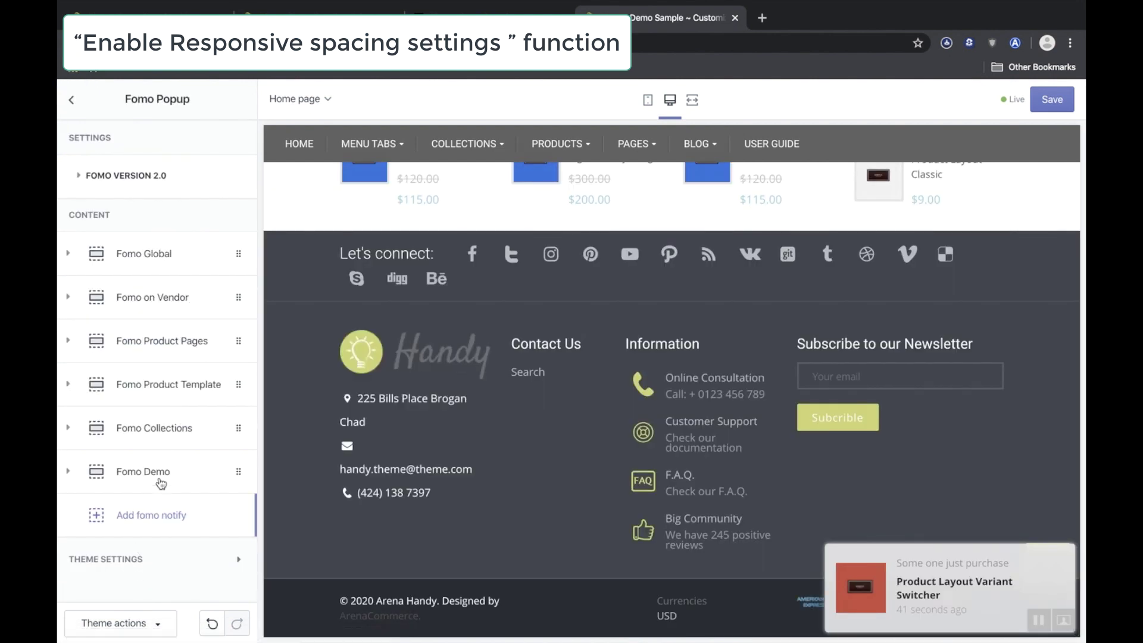
pyautogui.click(157, 257)
pyautogui.scroll(-3, 153, 400)
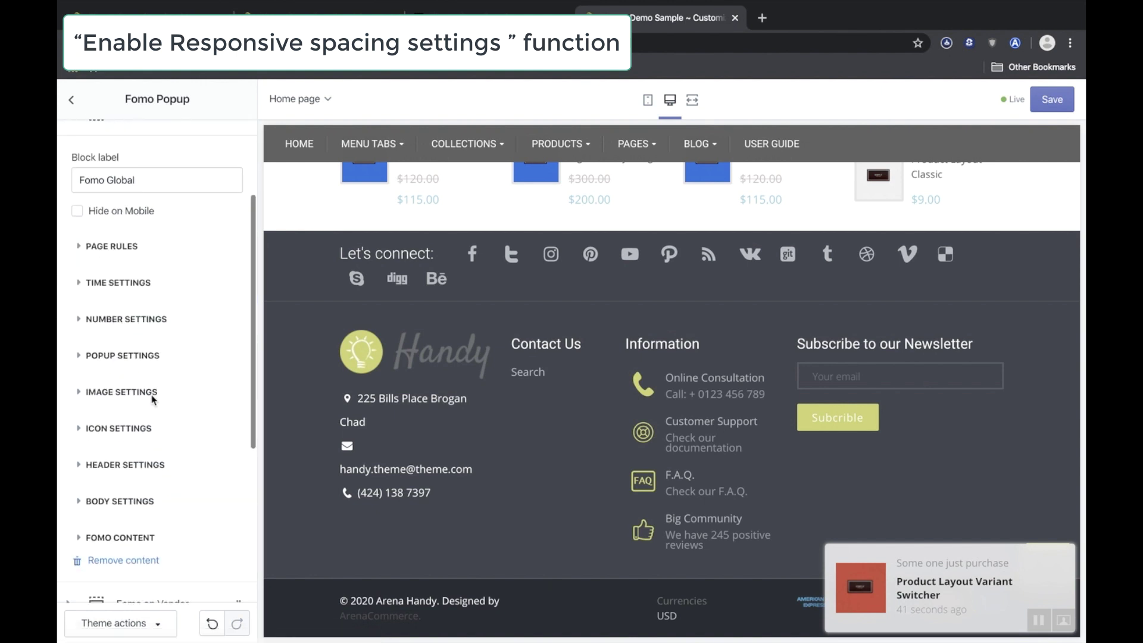
# Open the Spacing window for the Body Padding field in Fomo Global's Body Settings and move it beside the settings
pyautogui.click(119, 508)
pyautogui.scroll(-5, 120, 510)
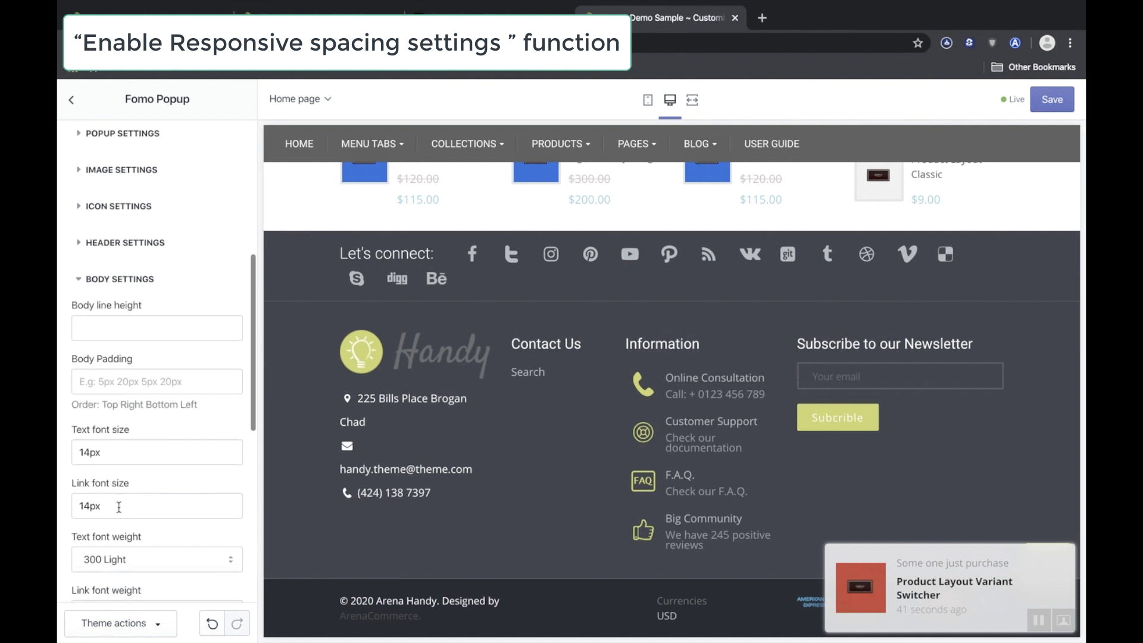
pyautogui.scroll(-2, 121, 511)
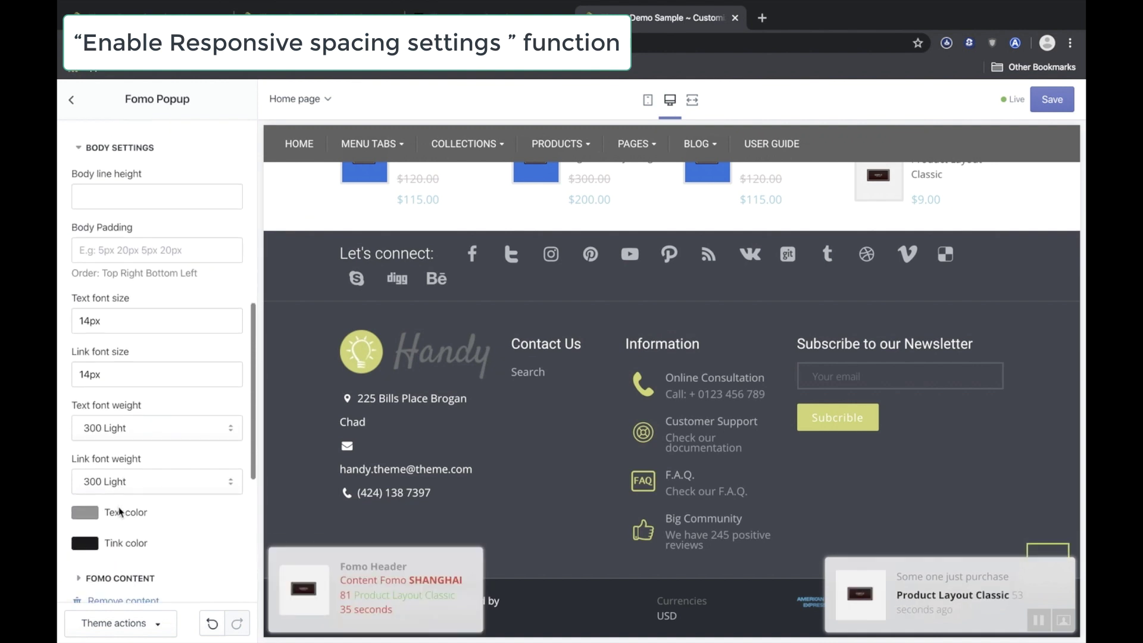
pyautogui.doubleClick(147, 252)
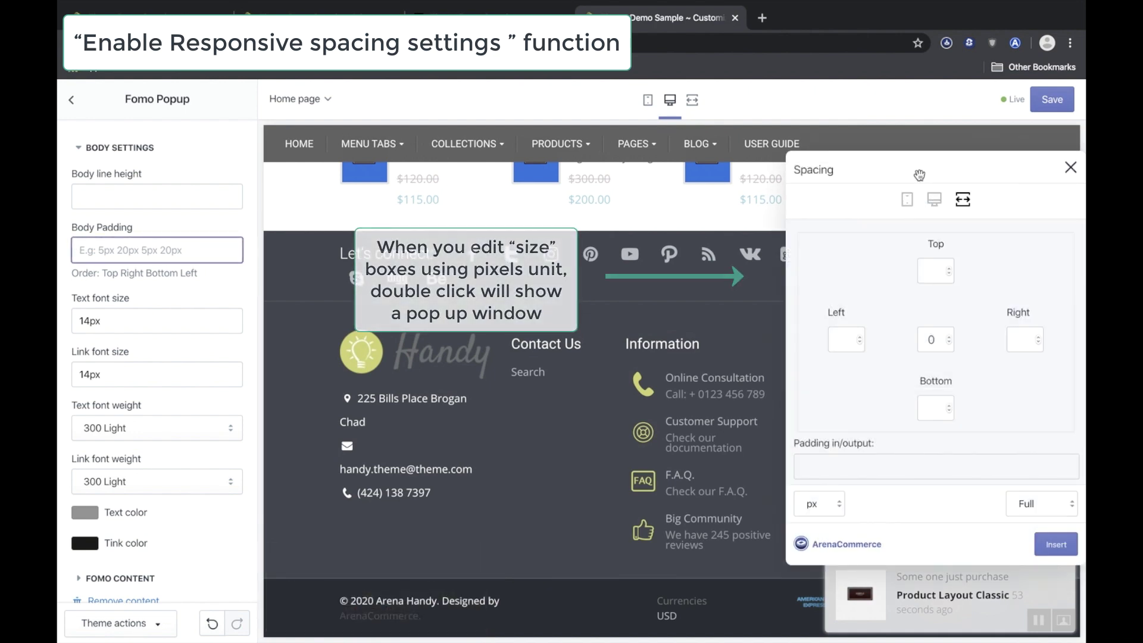
pyautogui.moveTo(888, 173); pyautogui.dragTo(382, 172)
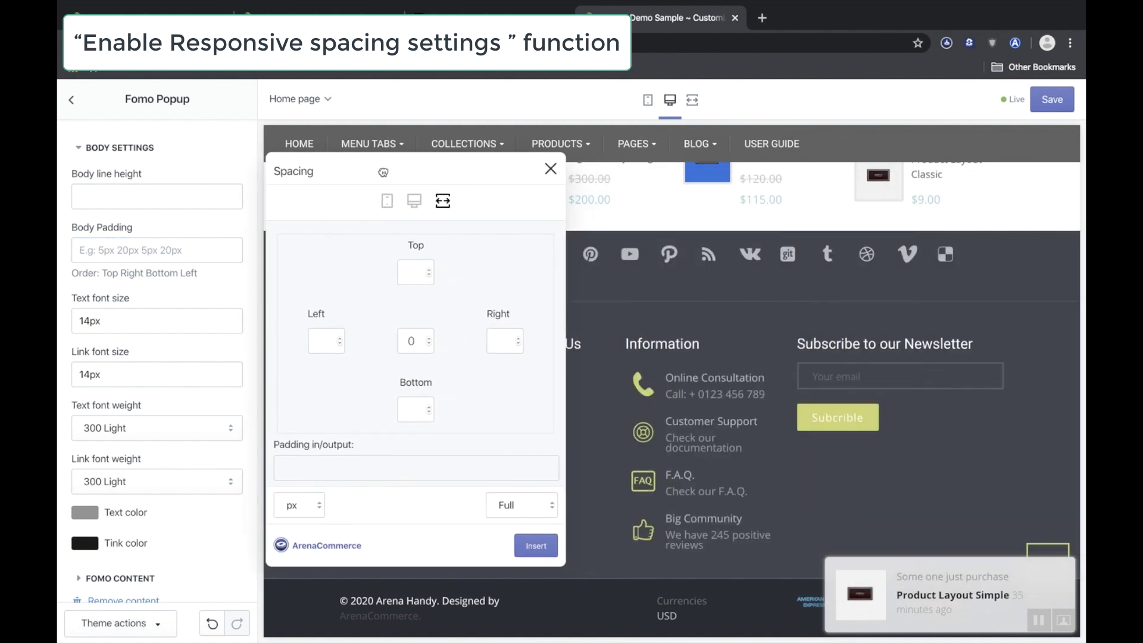
# Set the top value of Fomo Global's Body Padding to 10 px in the Spacing window
pyautogui.click(429, 269)
pyautogui.click(430, 269)
pyautogui.click(429, 269)
pyautogui.click(429, 269)
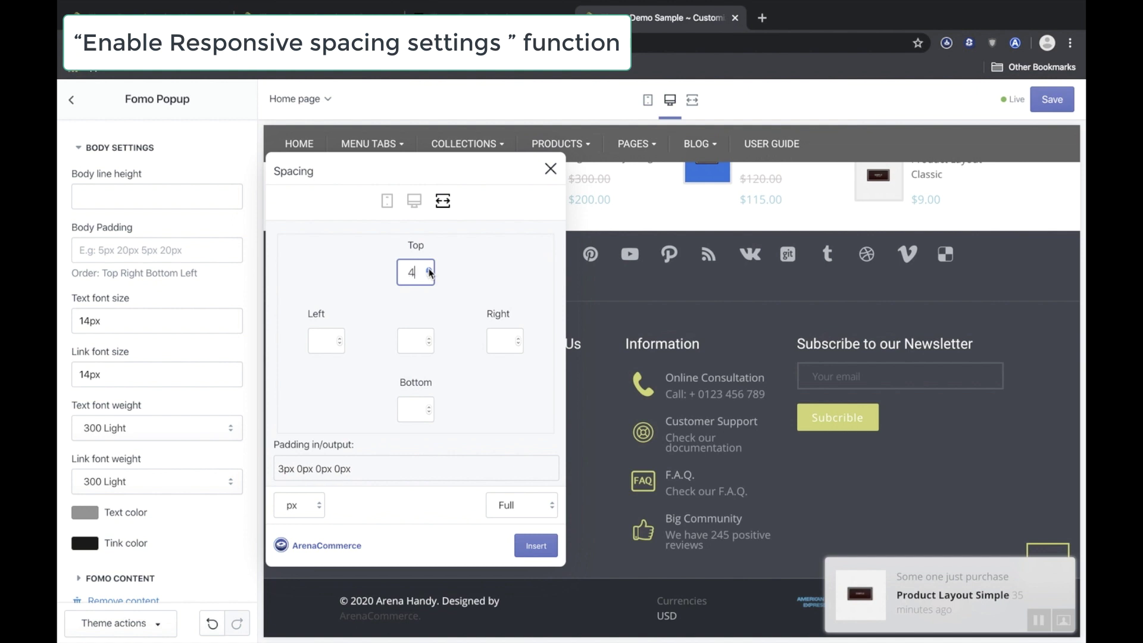
pyautogui.click(429, 269)
pyautogui.click(429, 270)
pyautogui.click(430, 269)
pyautogui.click(429, 269)
pyautogui.click(430, 269)
pyautogui.click(429, 269)
# Set the bottom padding to 10 px and insert the spacing into the Body Padding field
pyautogui.click(433, 414)
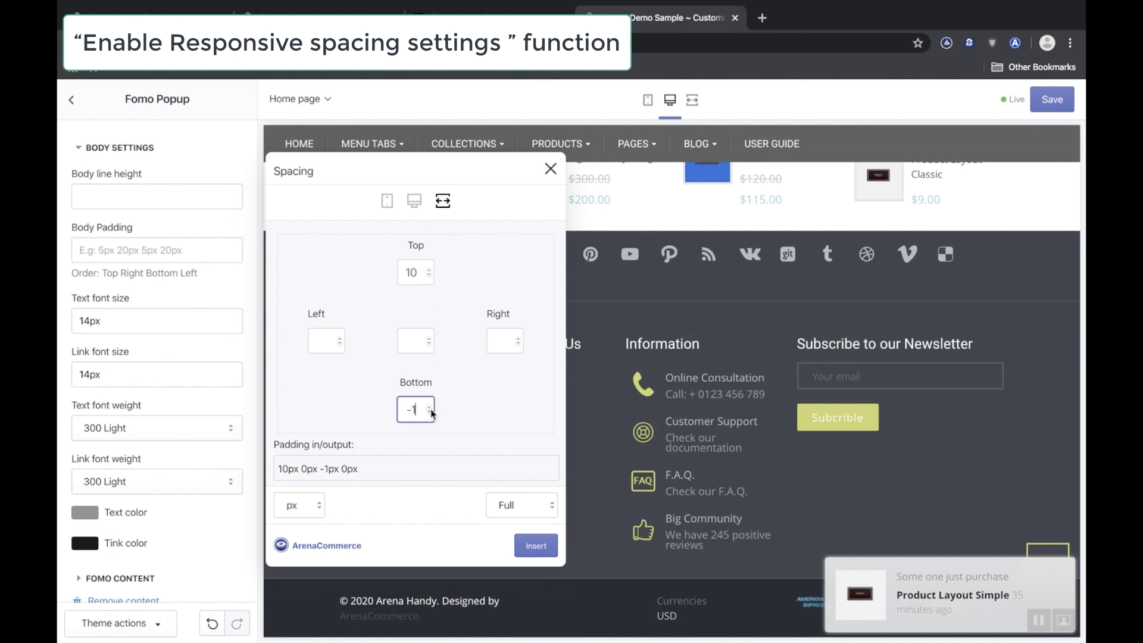
pyautogui.click(432, 412)
pyautogui.click(431, 411)
pyautogui.click(431, 410)
pyautogui.click(430, 407)
pyautogui.click(430, 407)
pyautogui.click(430, 407)
pyautogui.click(430, 408)
pyautogui.click(430, 407)
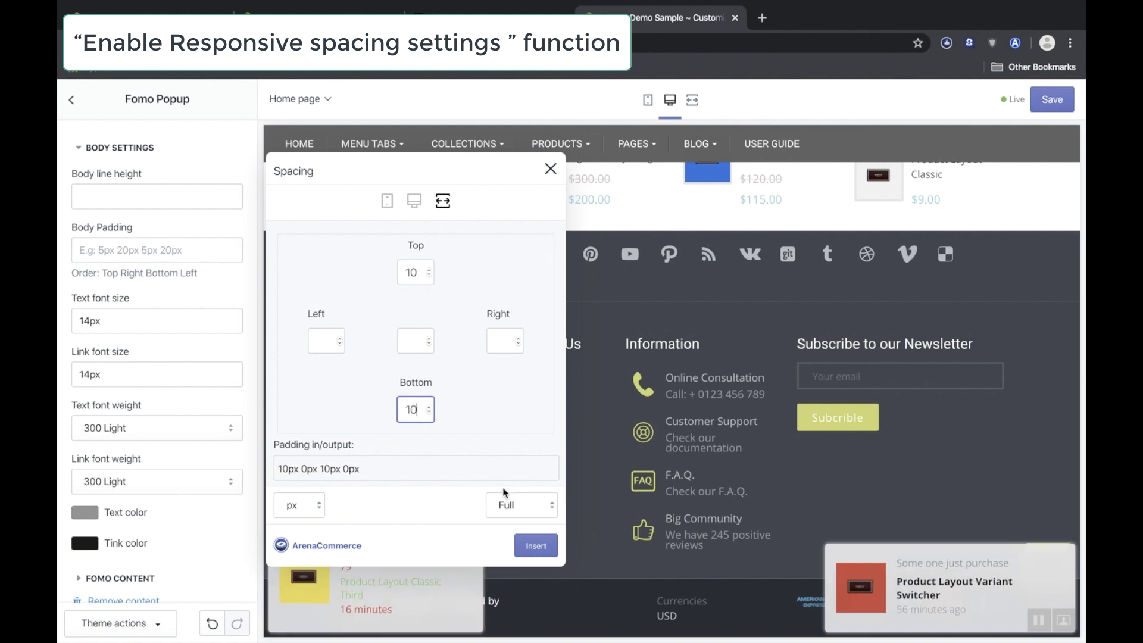
pyautogui.click(536, 546)
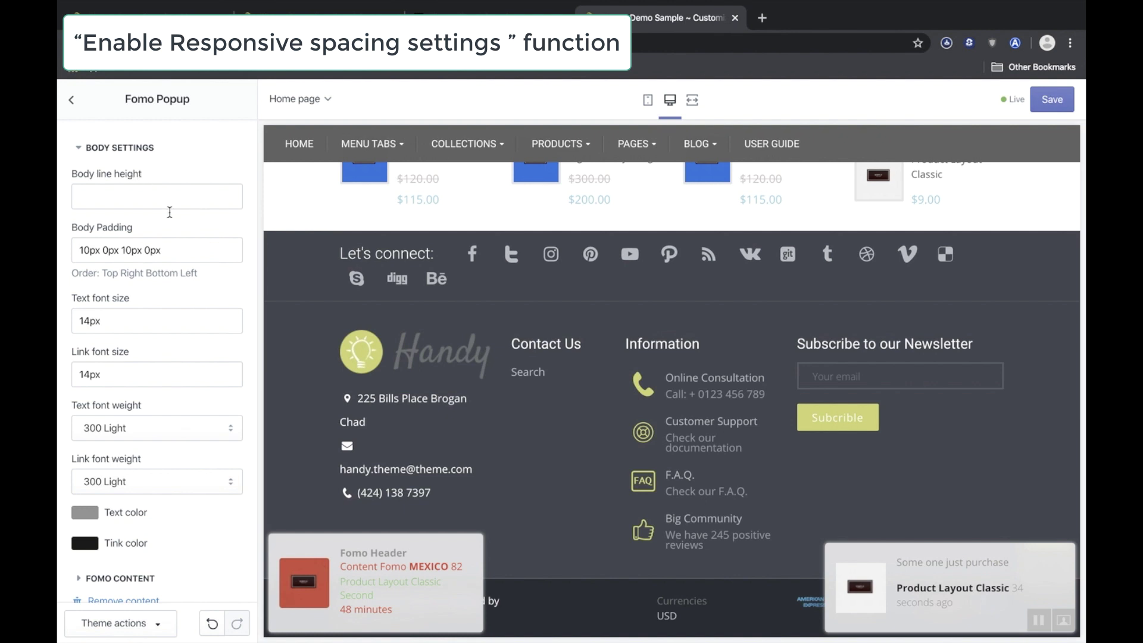
# Reopen the Spacing window for Body Padding, raise the top and bottom values to 100 px, and insert them
pyautogui.rightClick(134, 251)
pyautogui.press('Escape')
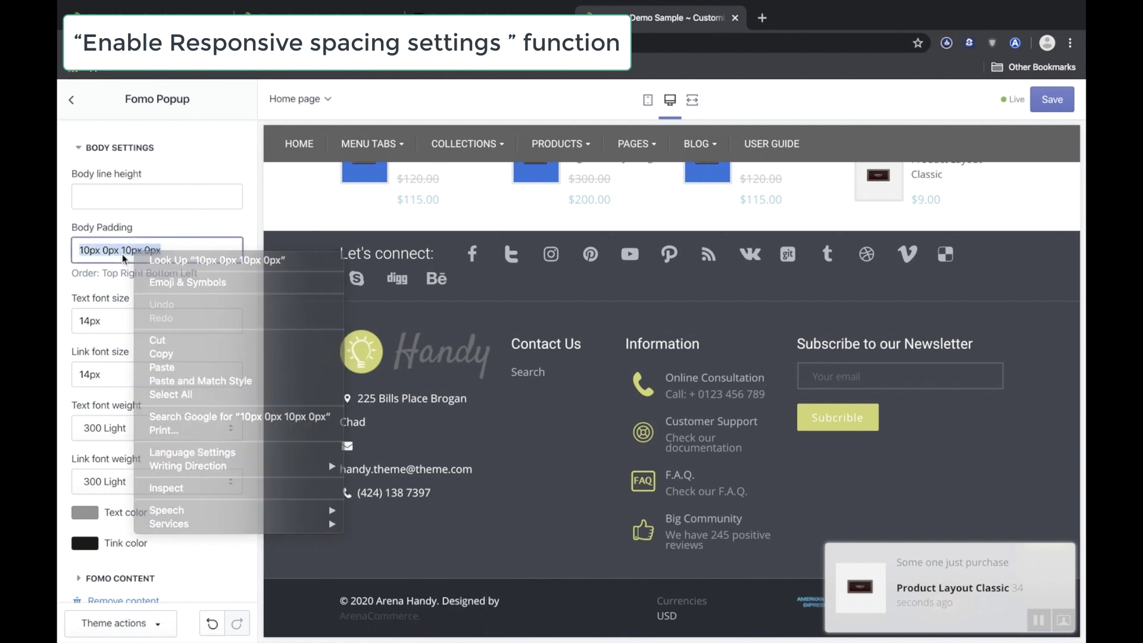
pyautogui.click(123, 251)
pyautogui.click(421, 271)
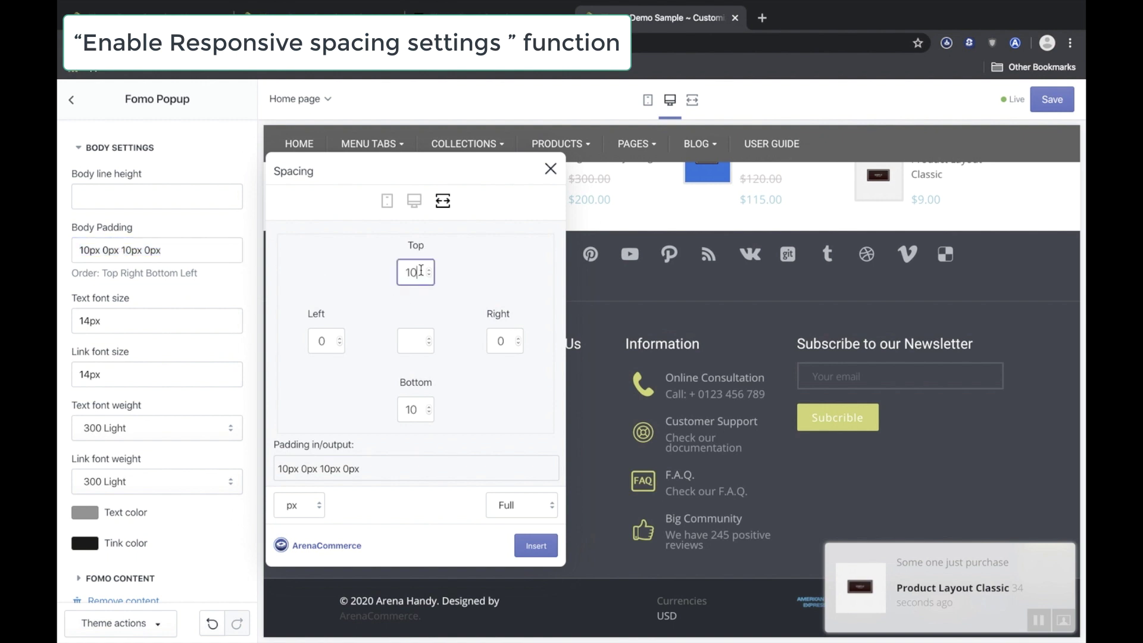
pyautogui.write('0')
pyautogui.click(431, 418)
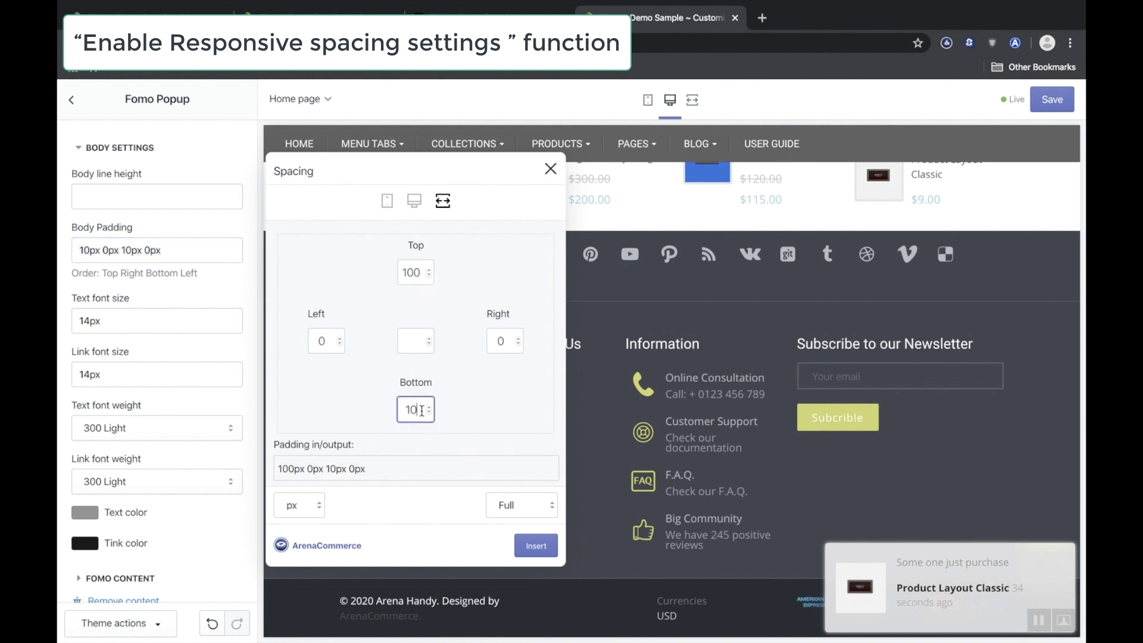
pyautogui.write('0')
pyautogui.click(532, 545)
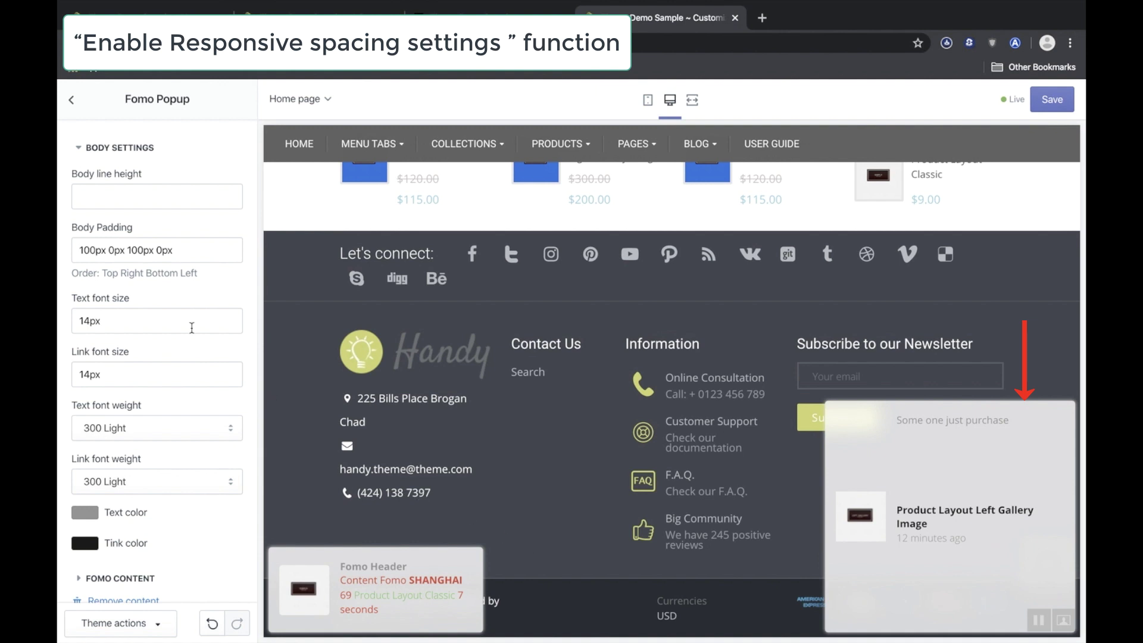
# Set the left and right Body Padding values to 20 px in the Spacing window and insert them
pyautogui.doubleClick(205, 249)
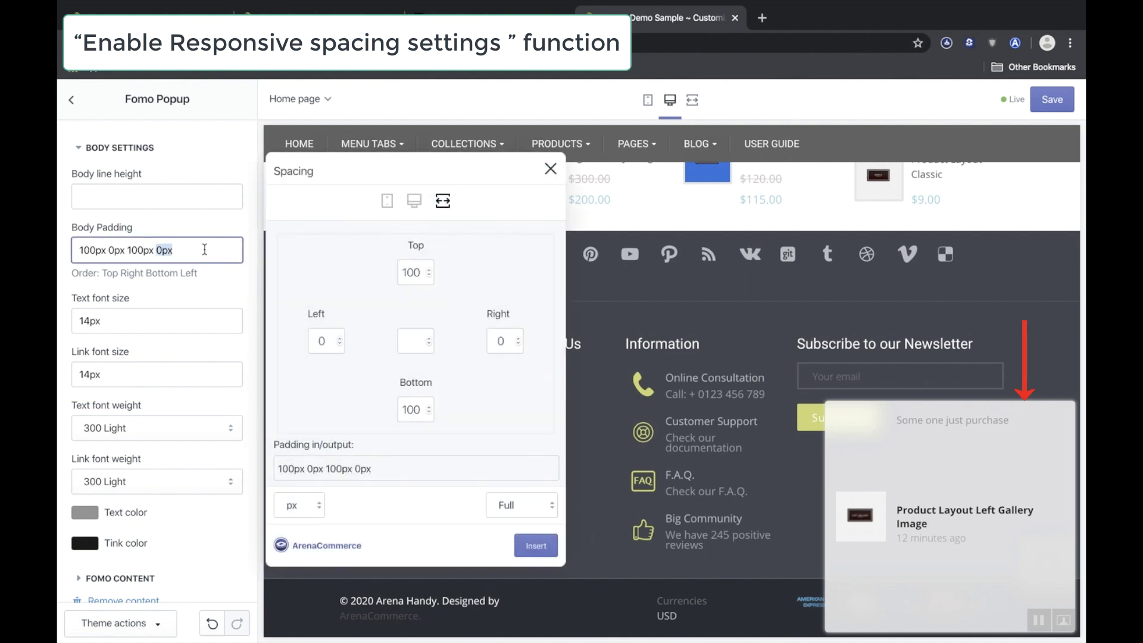
pyautogui.click(331, 340)
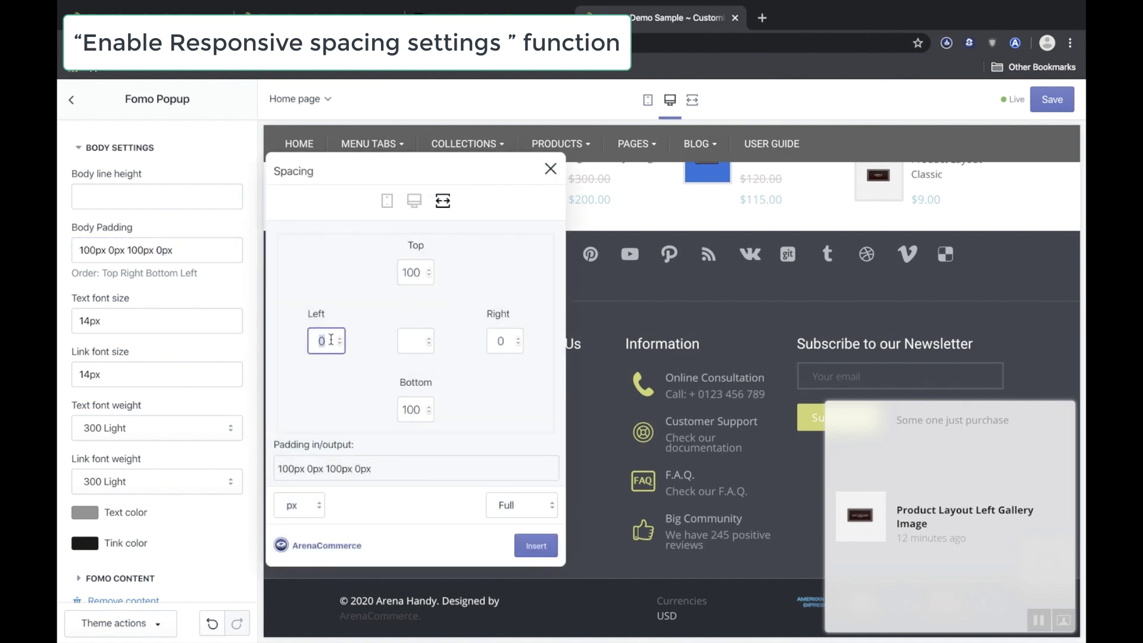
pyautogui.write('20')
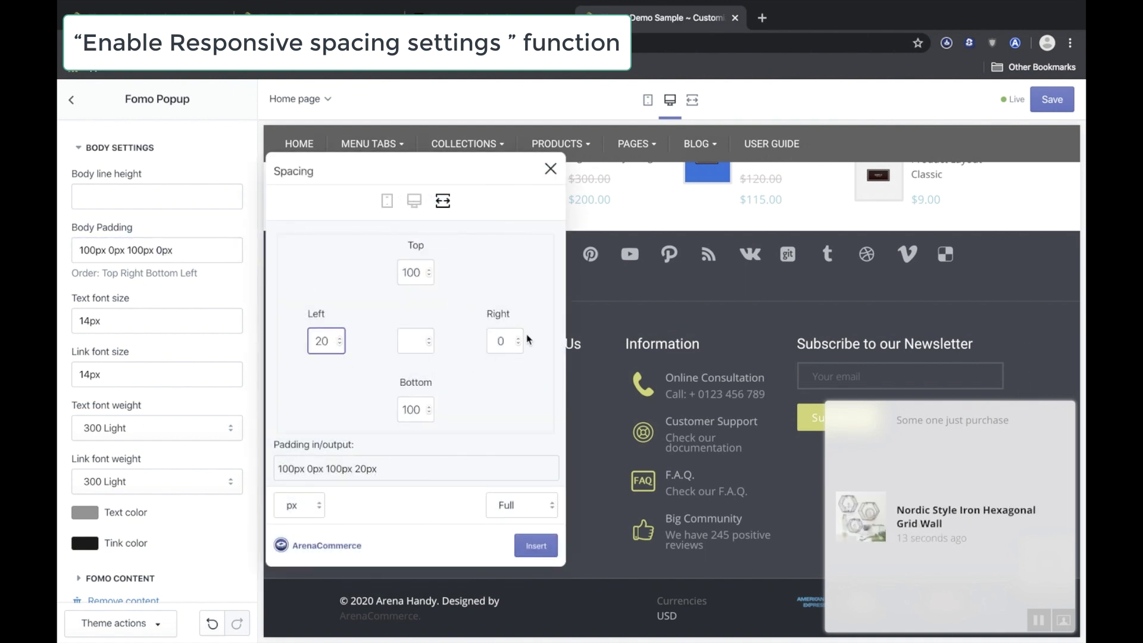
pyautogui.click(508, 337)
pyautogui.write('20')
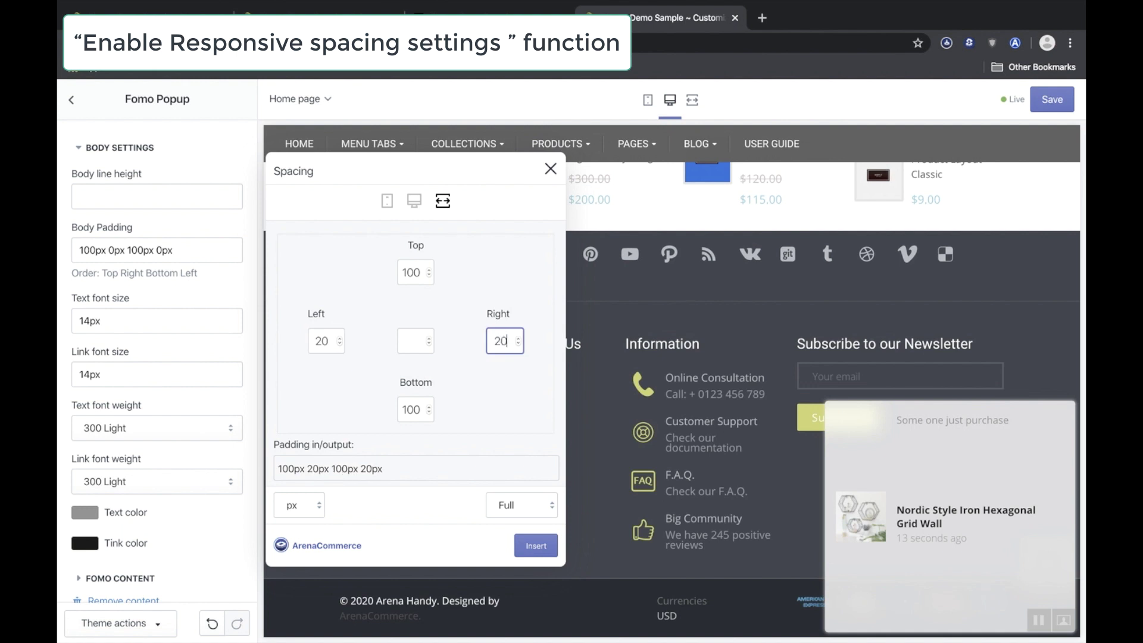
pyautogui.click(546, 556)
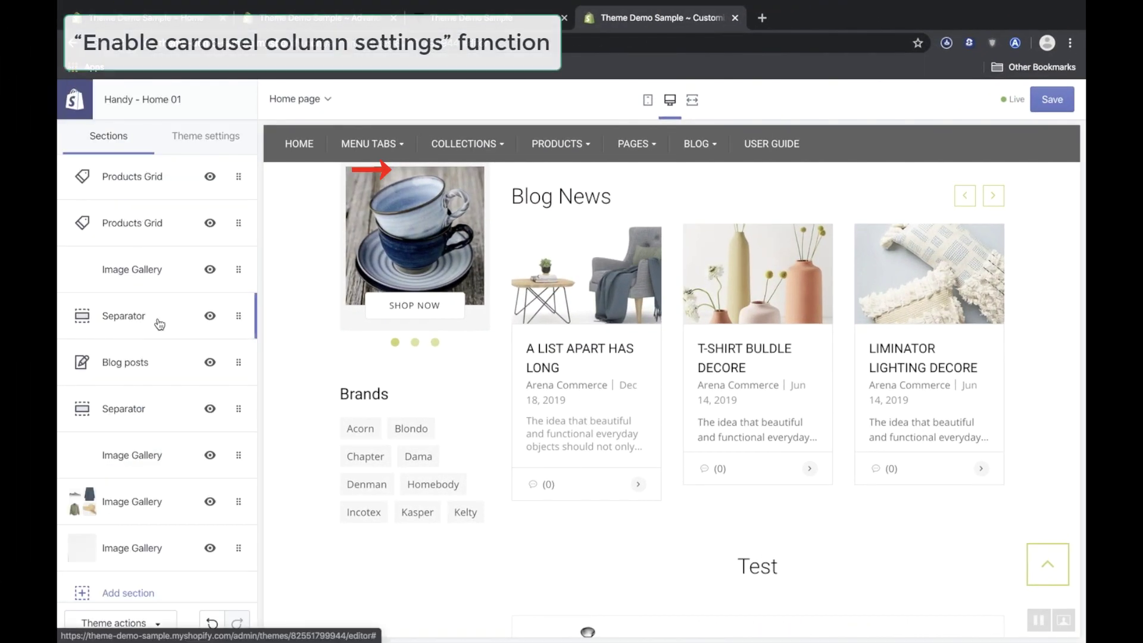
# Open the Top Seller Products Grid section and bring up the carousel column settings for Layout Content's Responsive number of items
pyautogui.scroll(3, 160, 324)
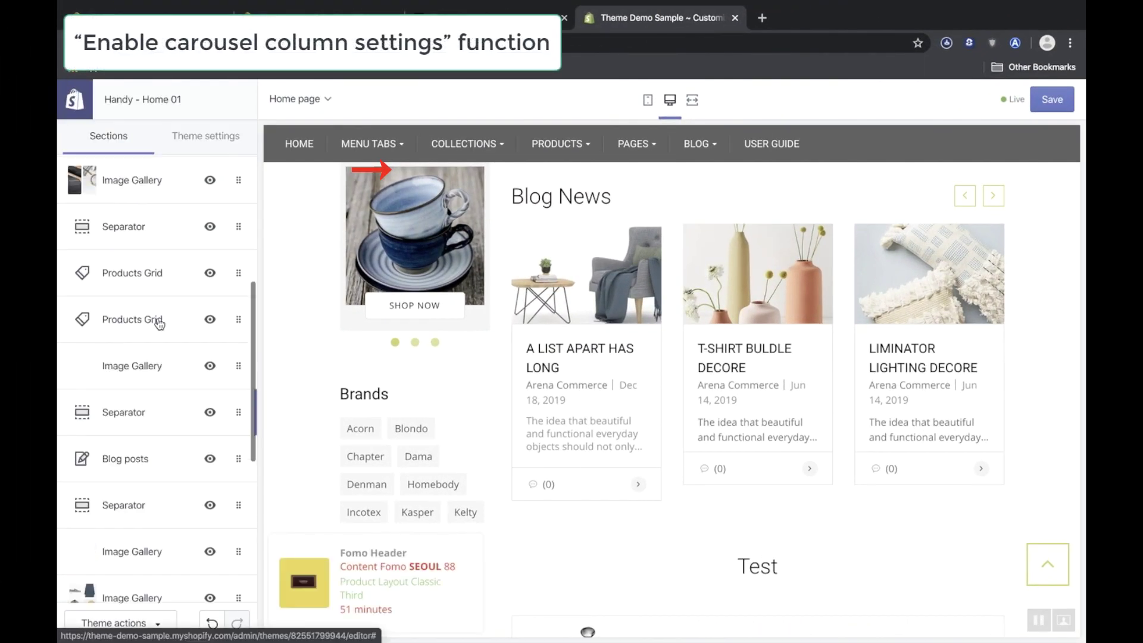
pyautogui.click(143, 374)
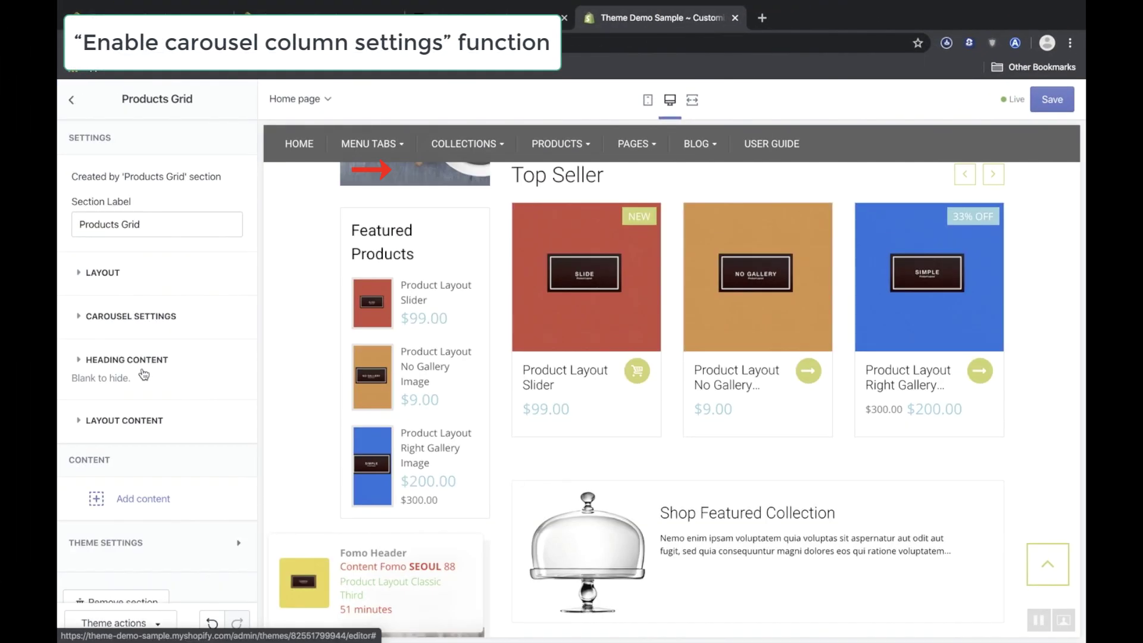
pyautogui.click(183, 320)
pyautogui.click(183, 320)
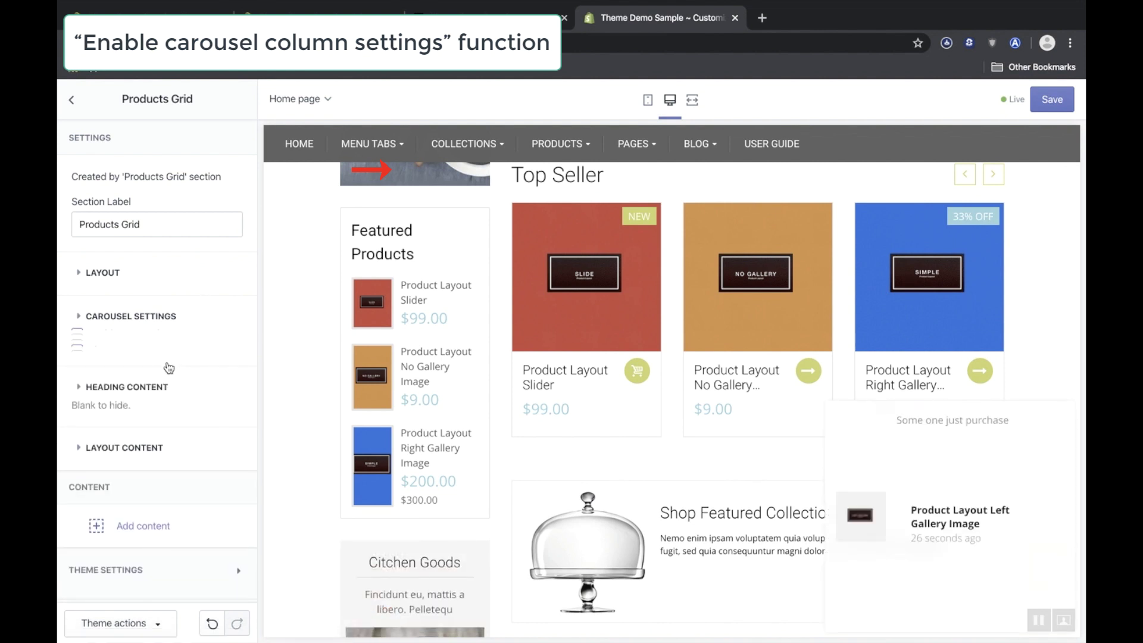
pyautogui.click(151, 428)
pyautogui.scroll(-3, 156, 399)
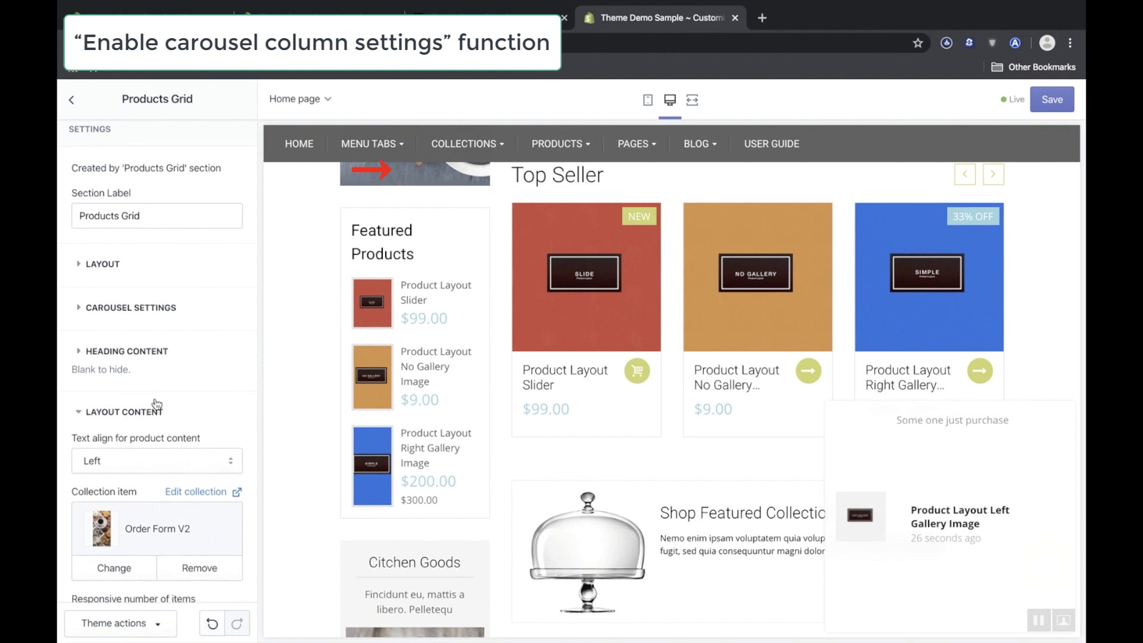
pyautogui.scroll(-3, 156, 399)
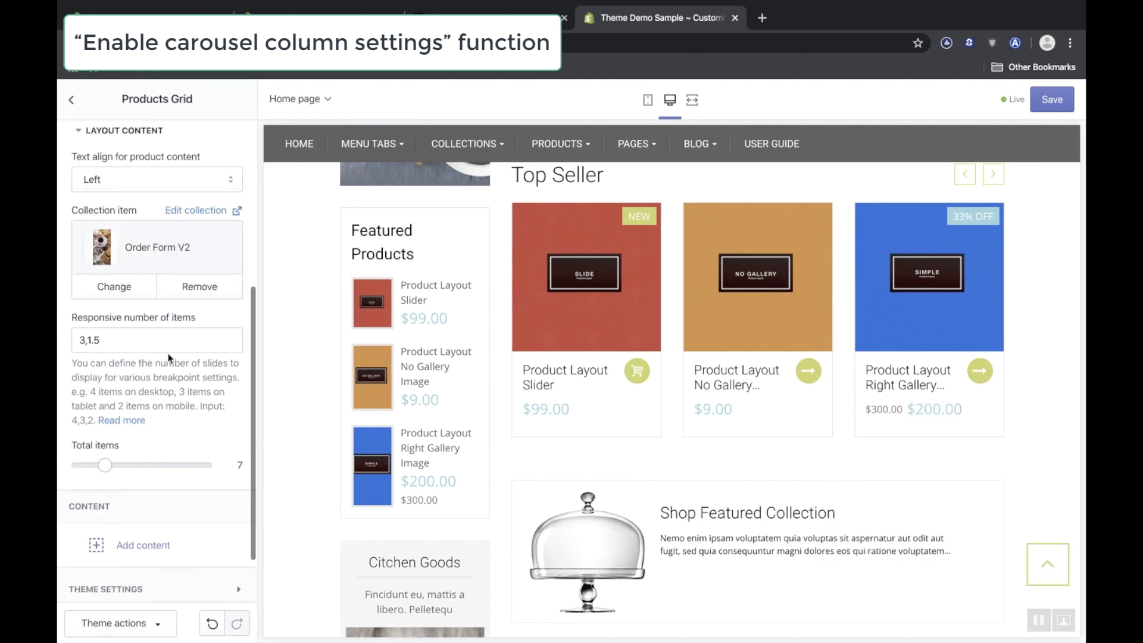
pyautogui.click(177, 342)
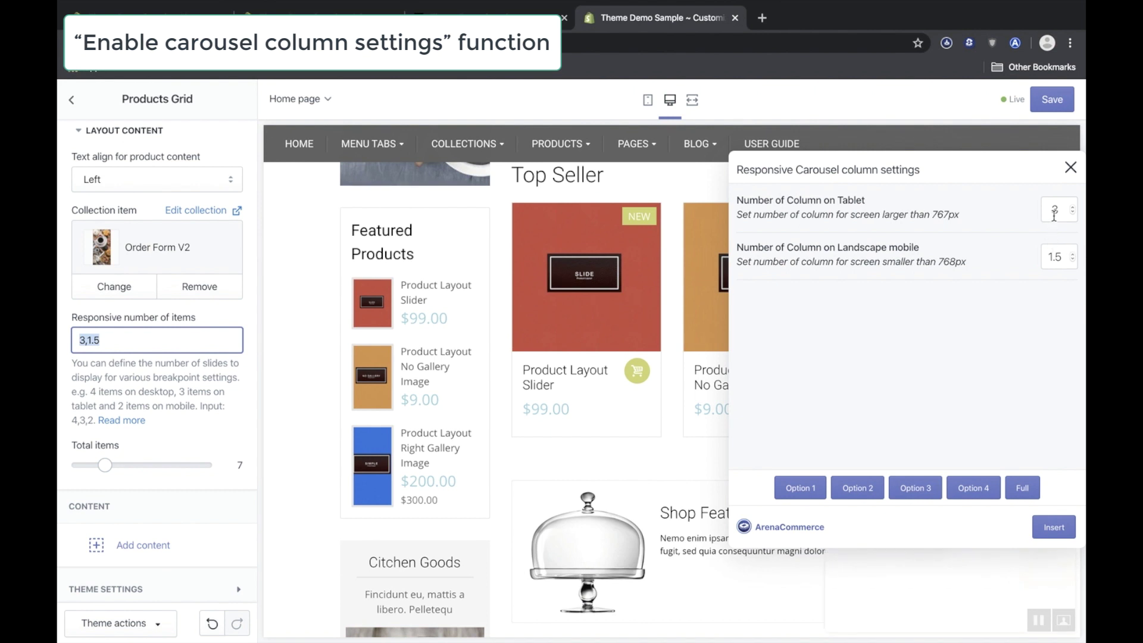
# Move the column settings window clear of the Top Seller carousel and compare the carousel in mobile and desktop previews
pyautogui.moveTo(1022, 179); pyautogui.dragTo(310, 112)
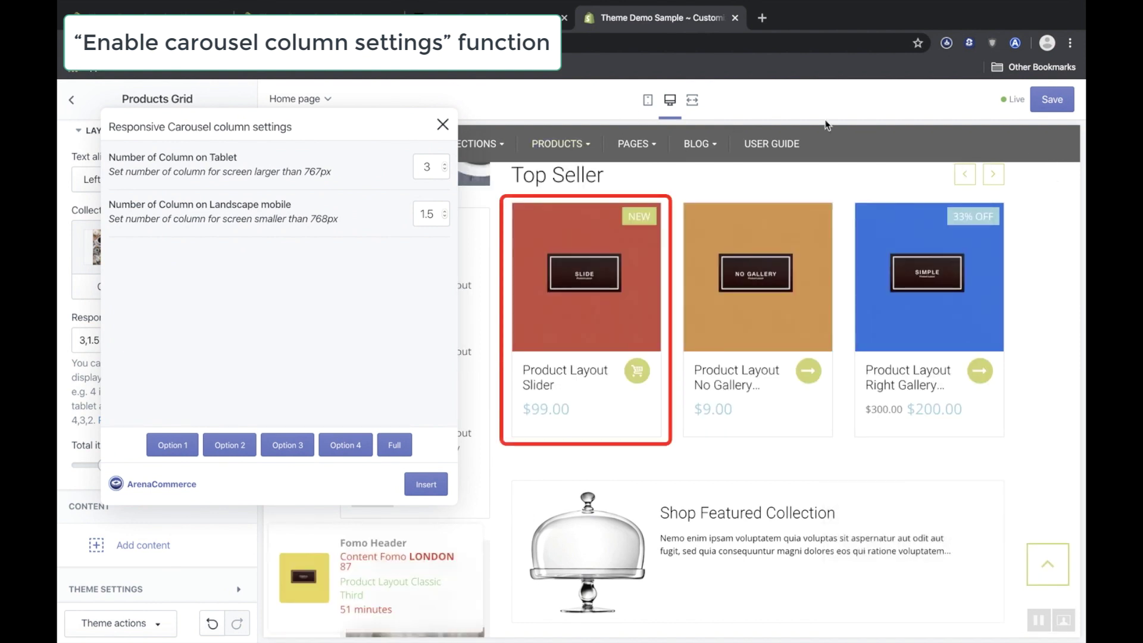
pyautogui.click(648, 102)
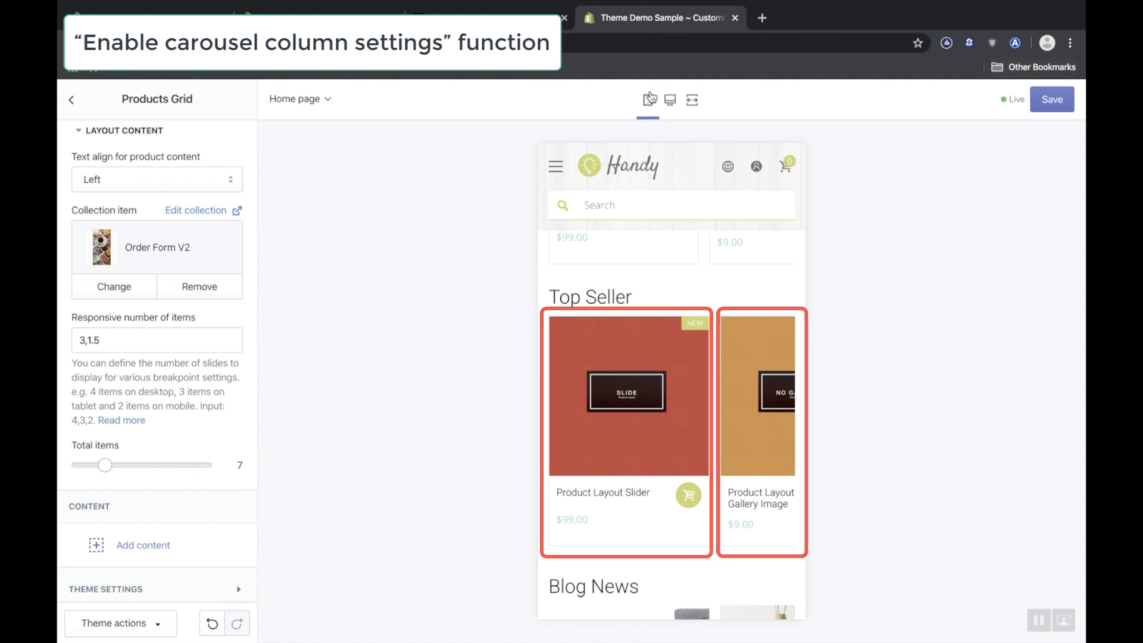
pyautogui.click(670, 99)
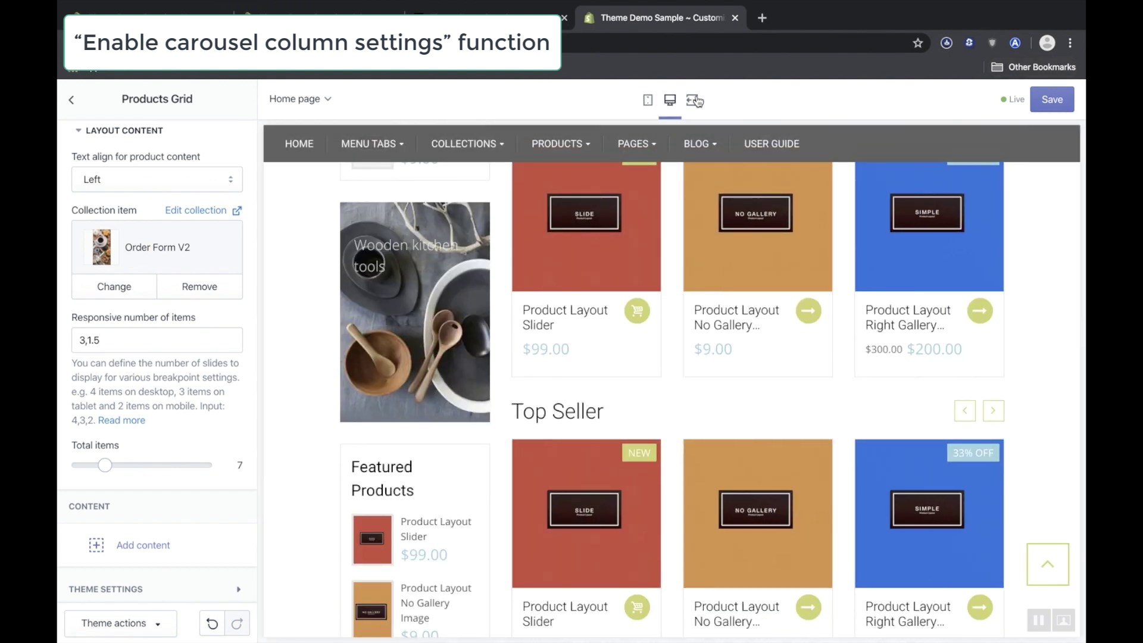
# Show the full set of carousel breakpoints, set Tablet to 4 columns and both Mobile and Landscape mobile to 2, and insert them
pyautogui.click(199, 337)
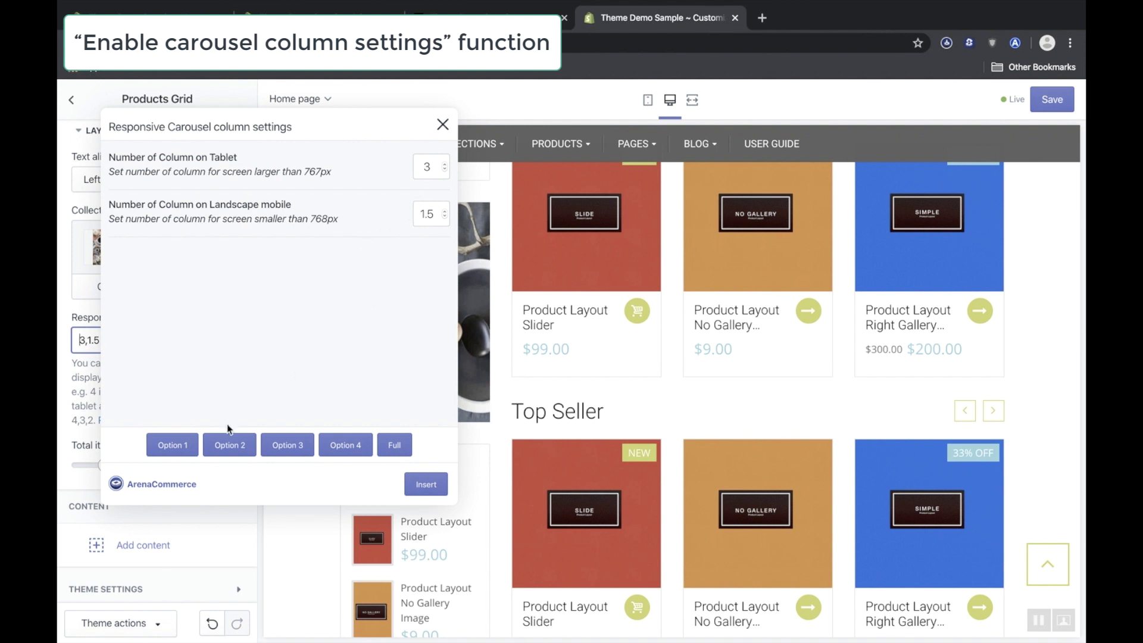
pyautogui.click(407, 453)
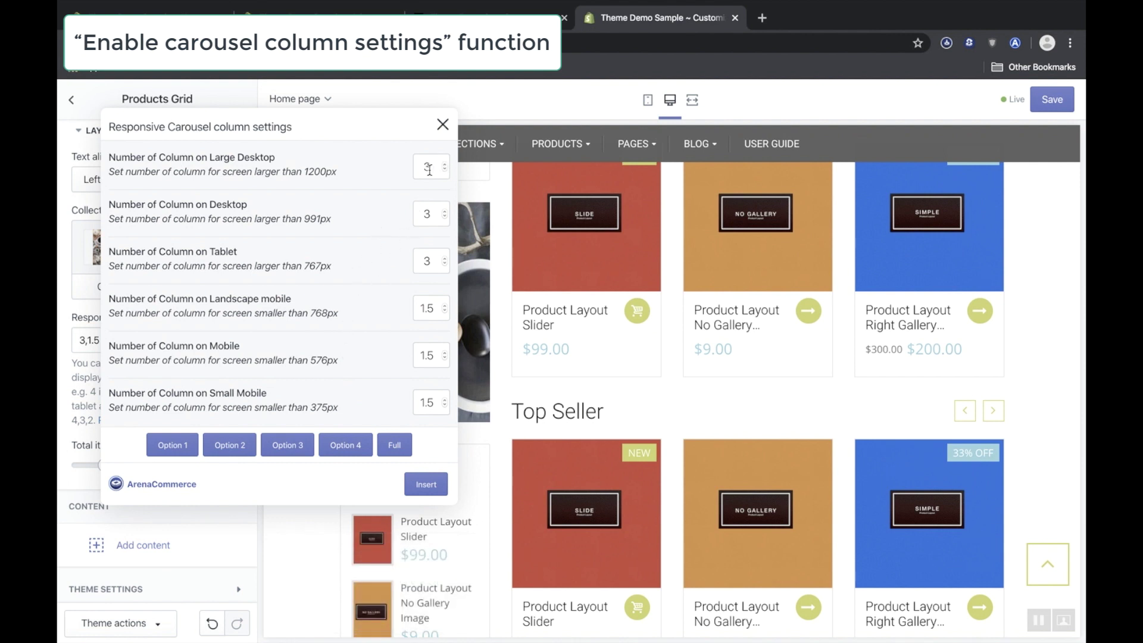
pyautogui.click(427, 262)
pyautogui.click(436, 359)
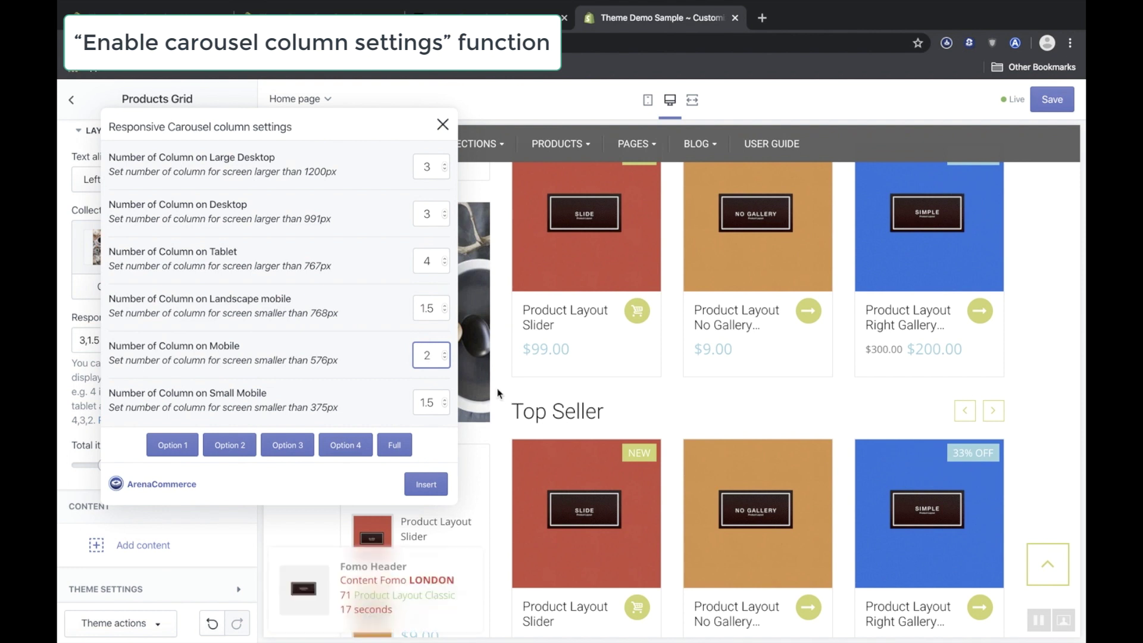
pyautogui.click(431, 307)
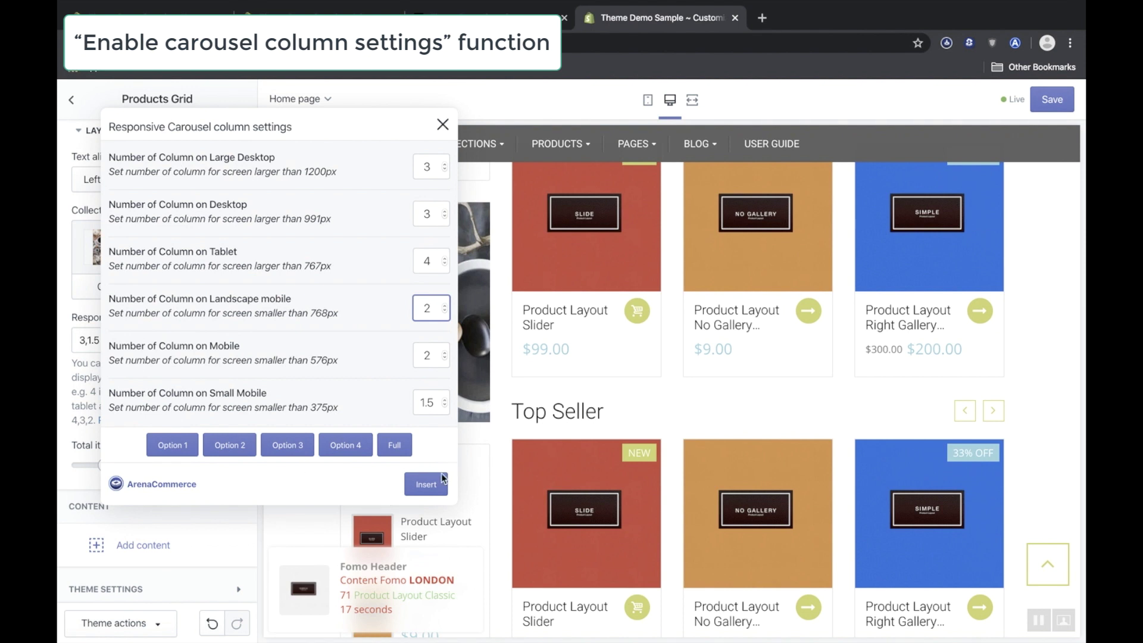
pyautogui.click(426, 484)
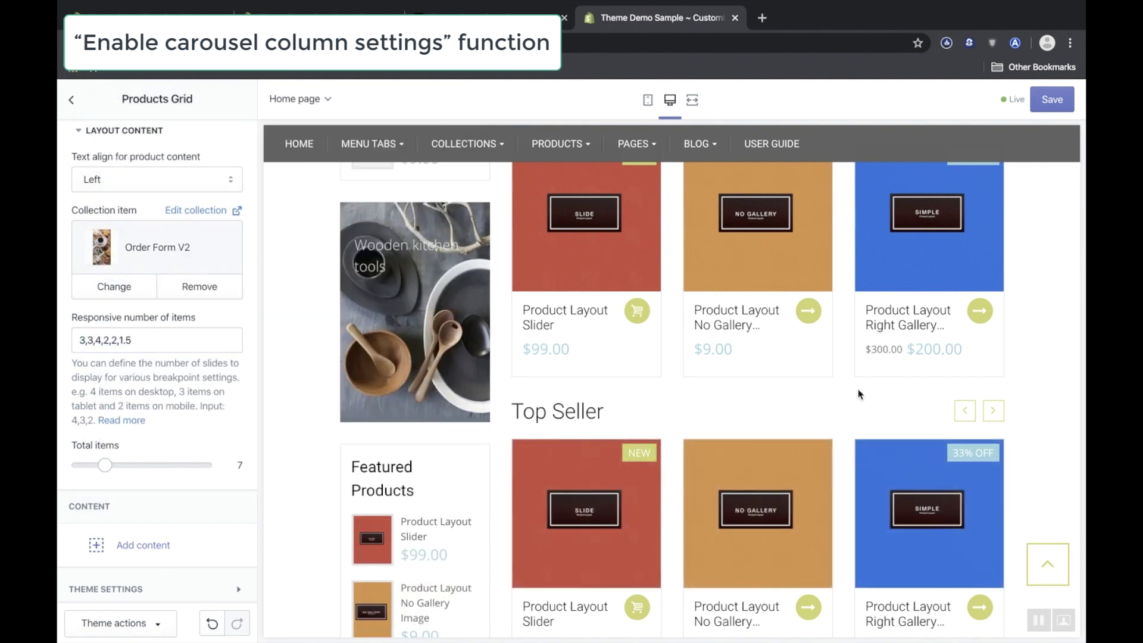
# Check the number of Top Seller columns in the mobile preview and again in the desktop preview
pyautogui.click(652, 105)
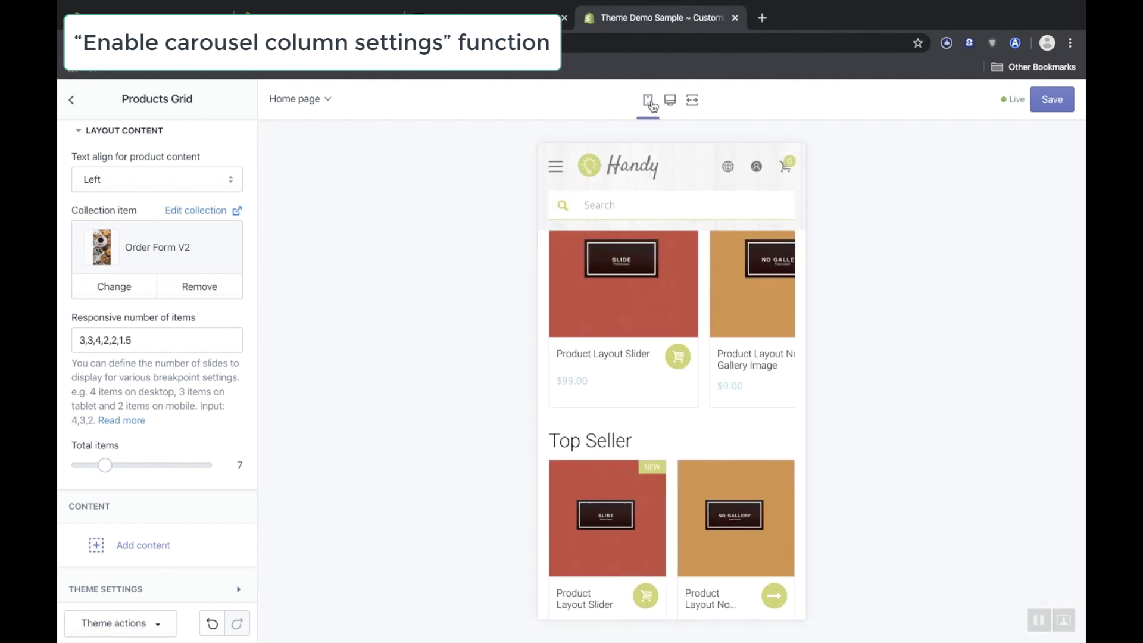
pyautogui.scroll(-3, 641, 479)
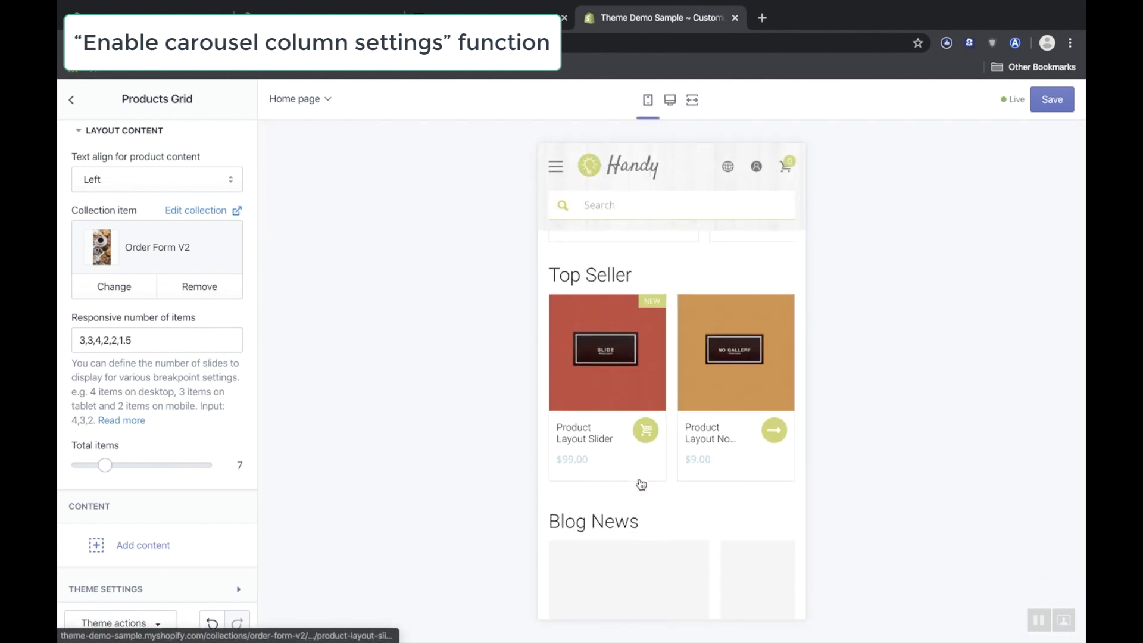
pyautogui.click(670, 106)
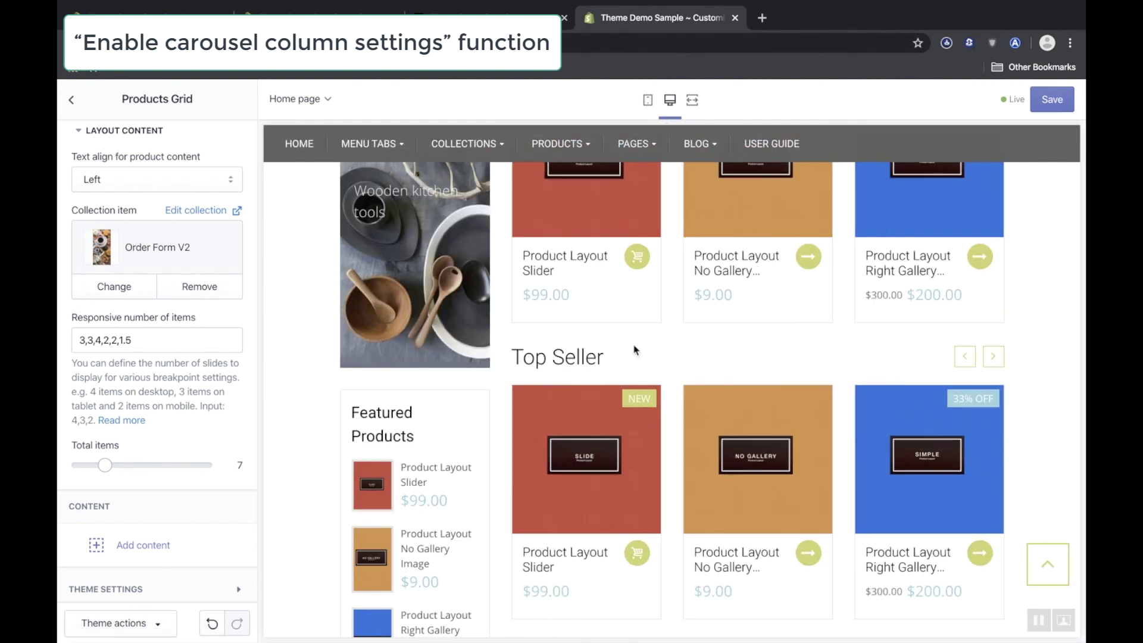
pyautogui.scroll(-1, 635, 350)
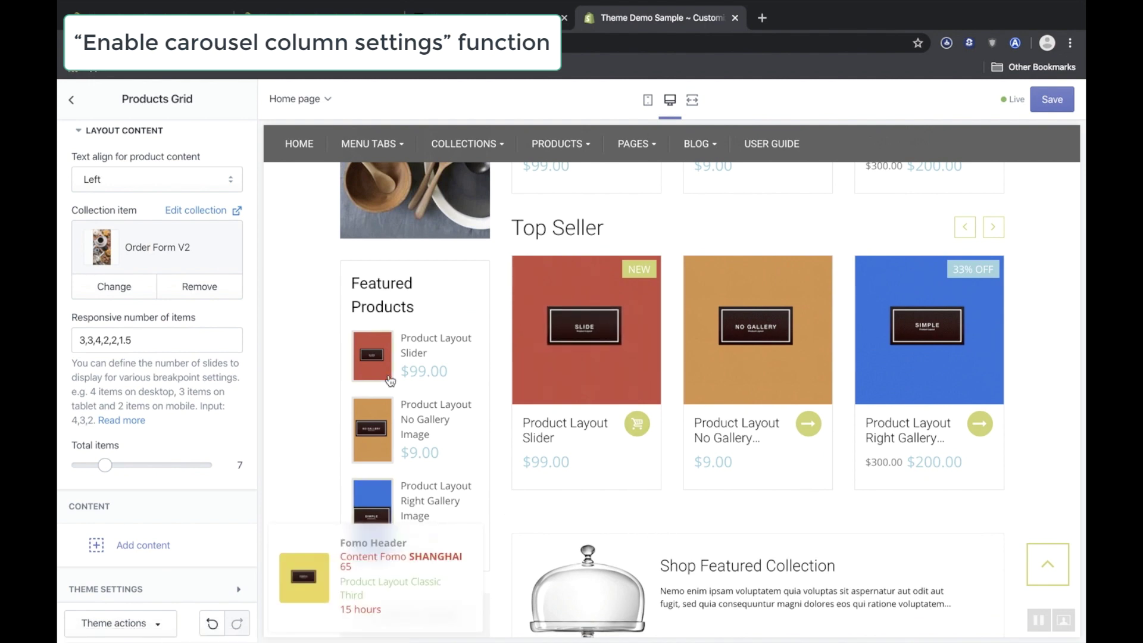
# Set the Top Seller carousel to 4 columns on both Desktop and Large Desktop and insert the settings
pyautogui.click(145, 340)
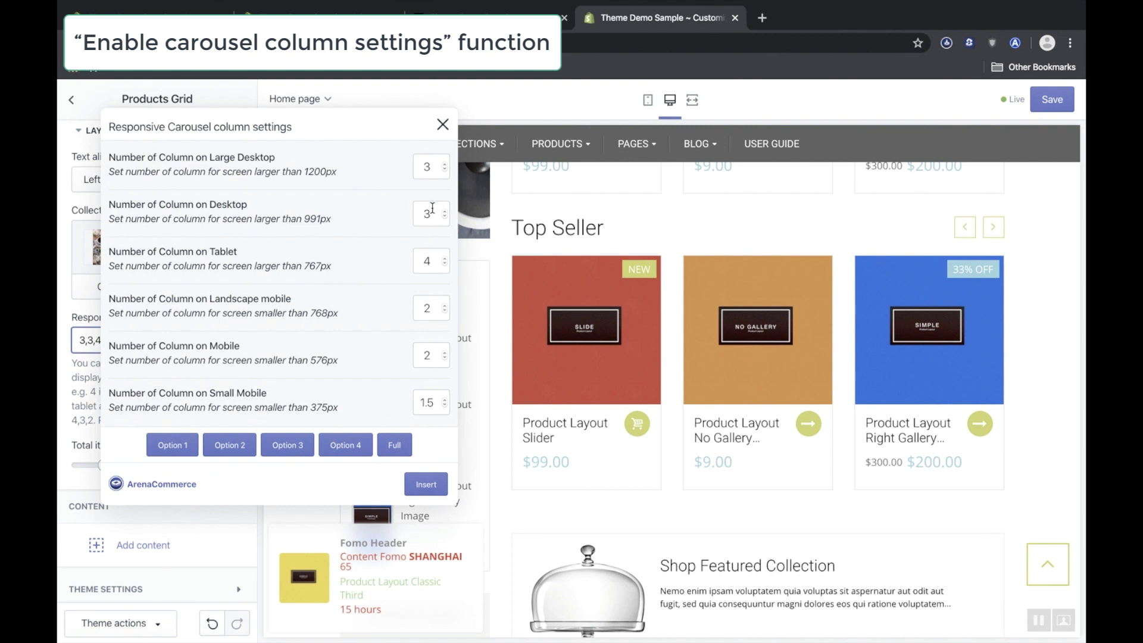
pyautogui.click(433, 208)
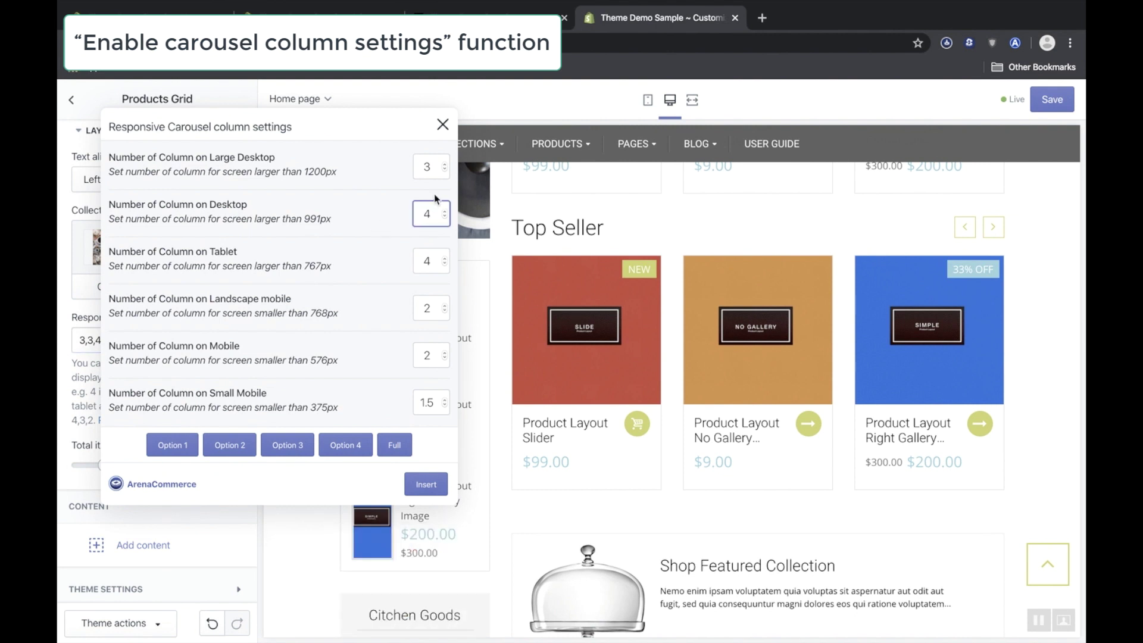
pyautogui.click(438, 172)
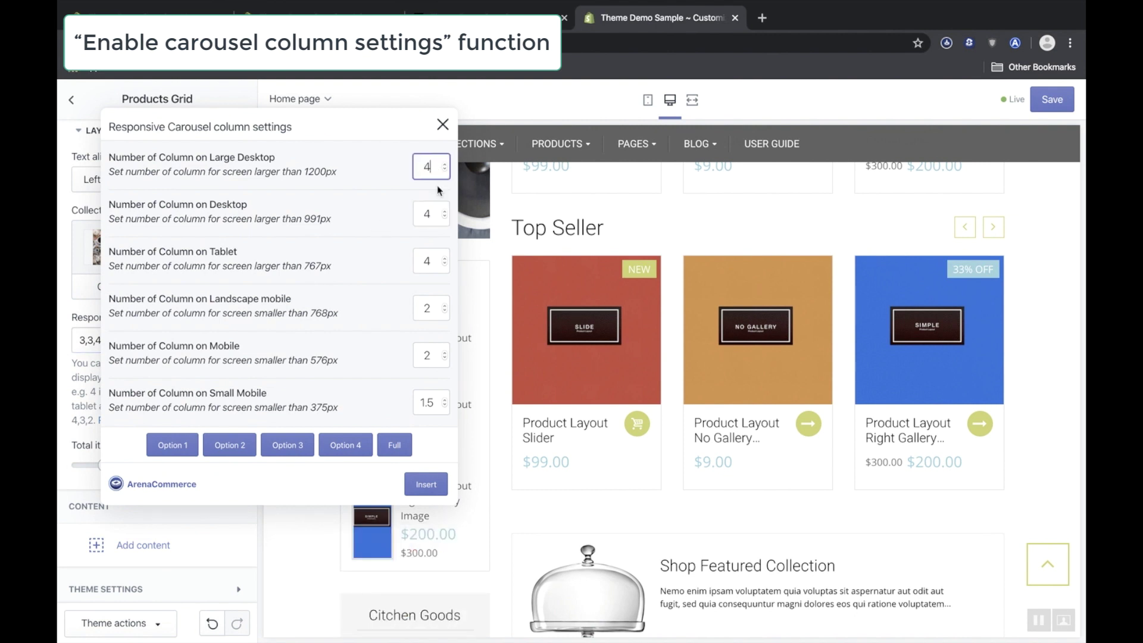
pyautogui.click(424, 484)
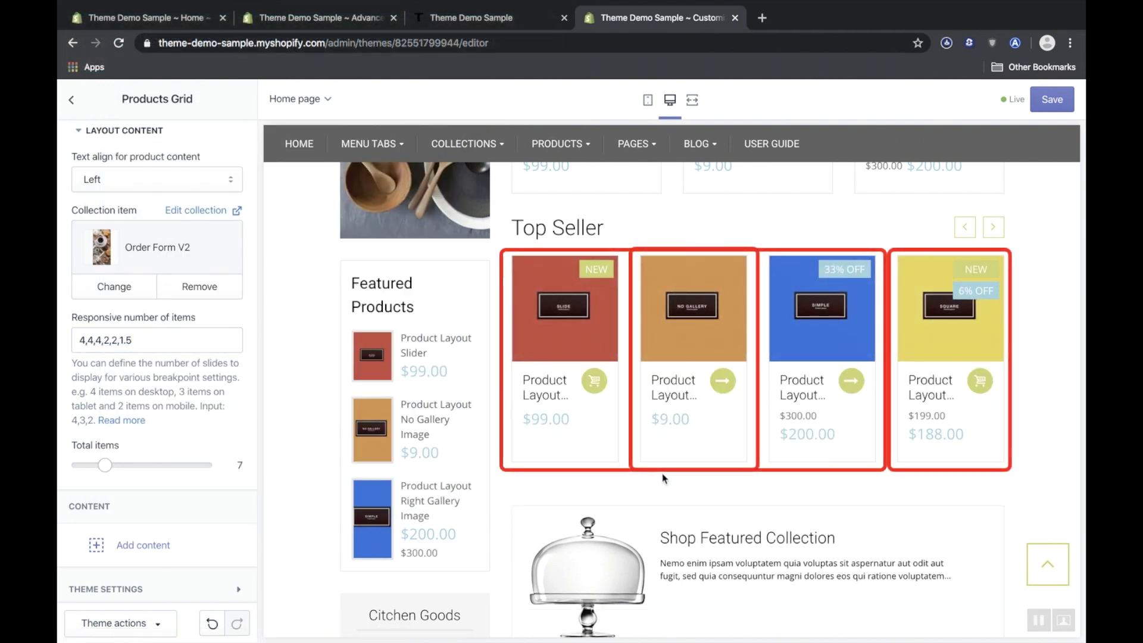
# Review the extension's Advanced Theme Editor options and open the Top Seller heading in the Advanced Text Editor
pyautogui.click(1015, 46)
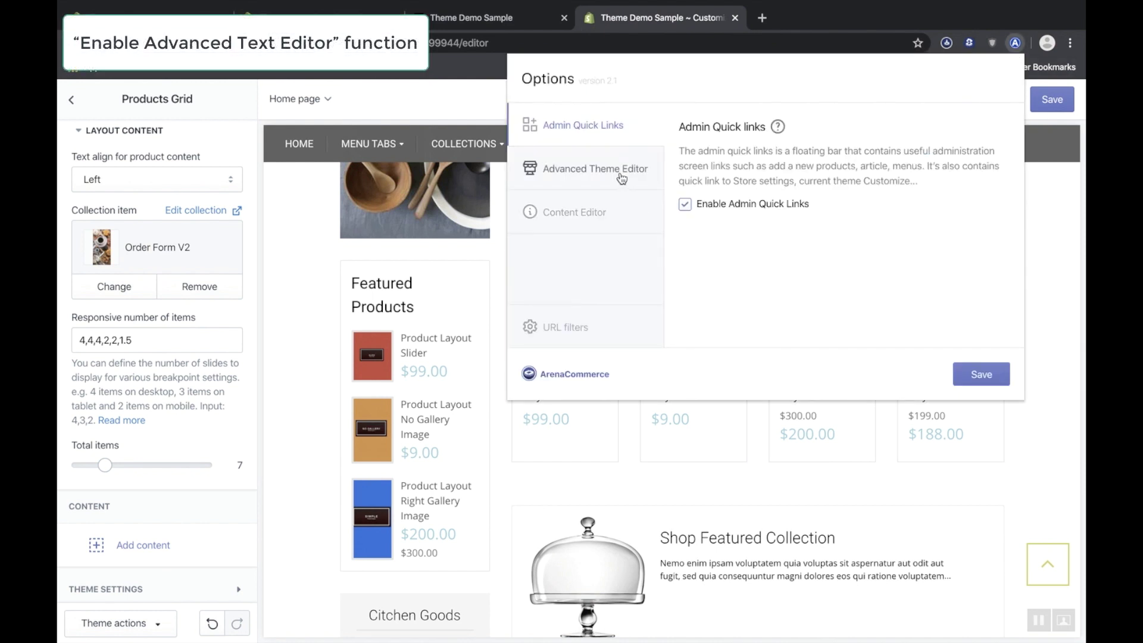
pyautogui.click(595, 168)
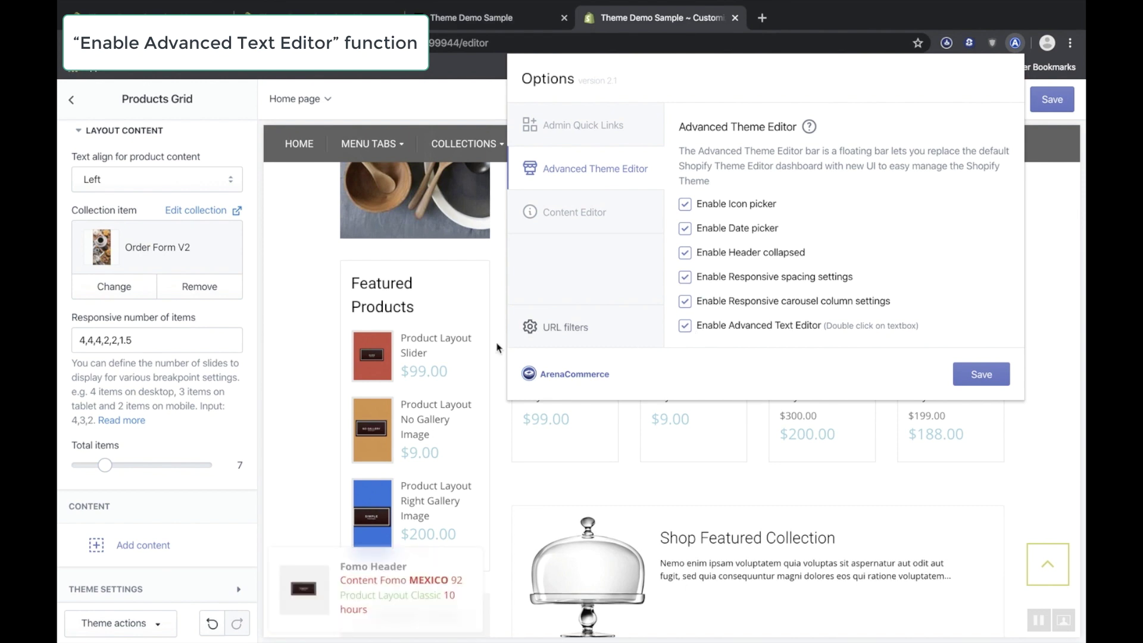
pyautogui.scroll(5, 144, 325)
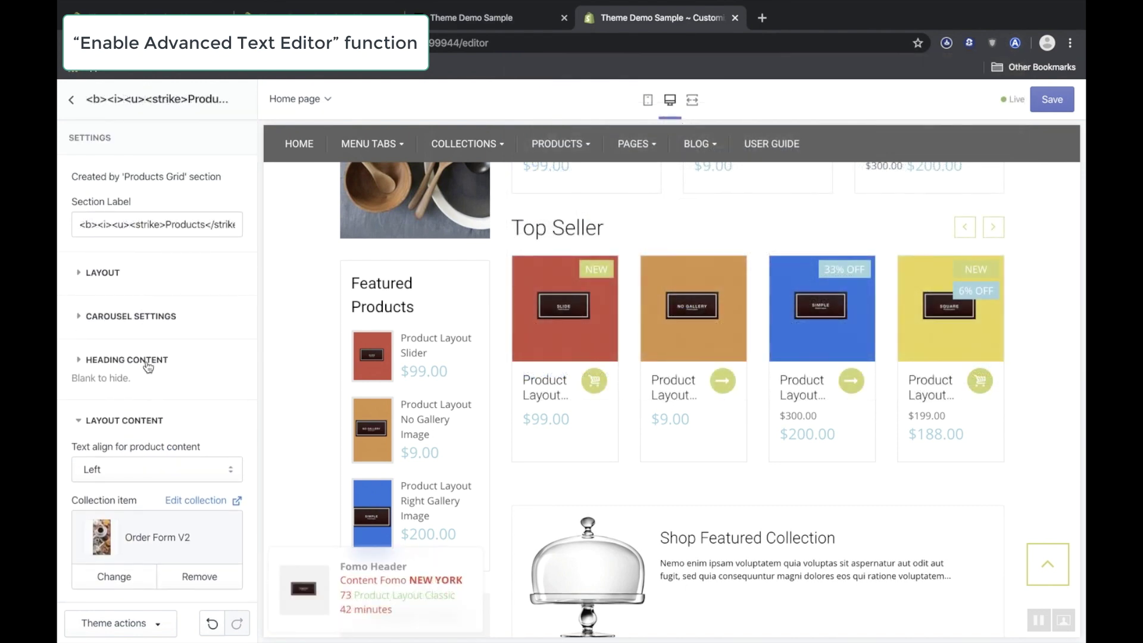
pyautogui.click(143, 360)
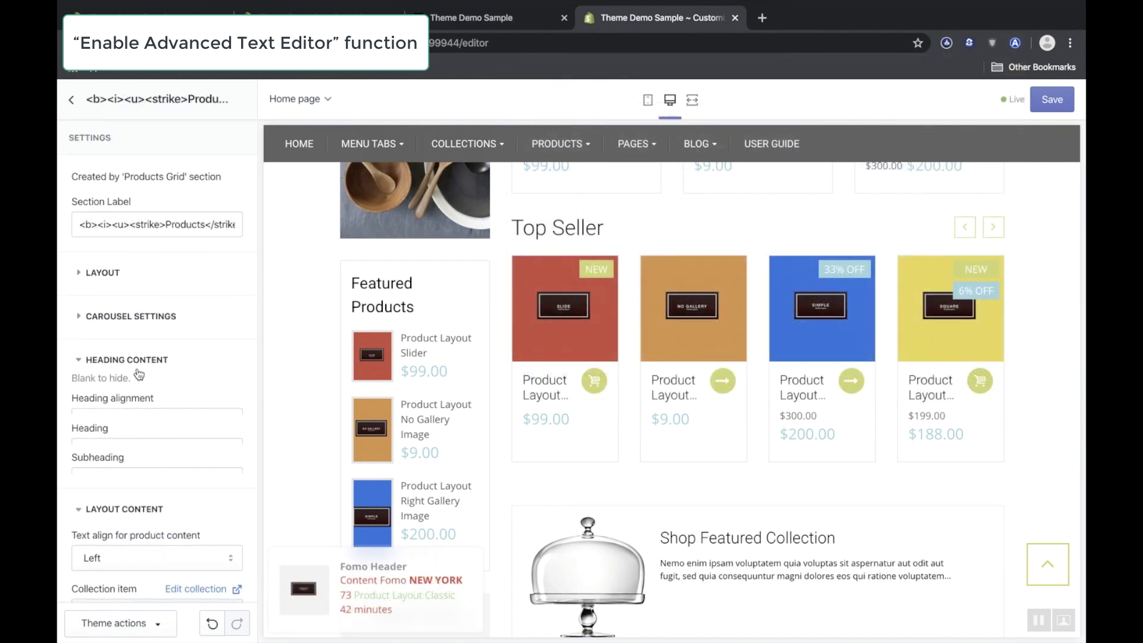
pyautogui.click(84, 480)
pyautogui.doubleClick(85, 480)
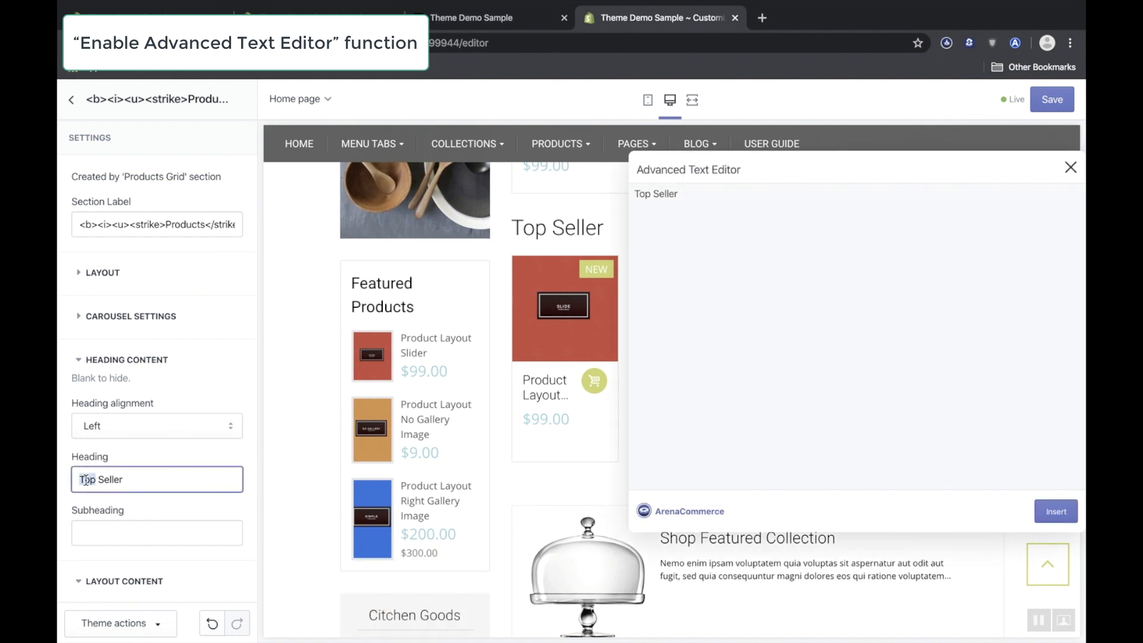
# Format the word "Top" in the heading as bold, italic, underlined and struck through, and insert the styled text
pyautogui.doubleClick(642, 195)
pyautogui.click(426, 170)
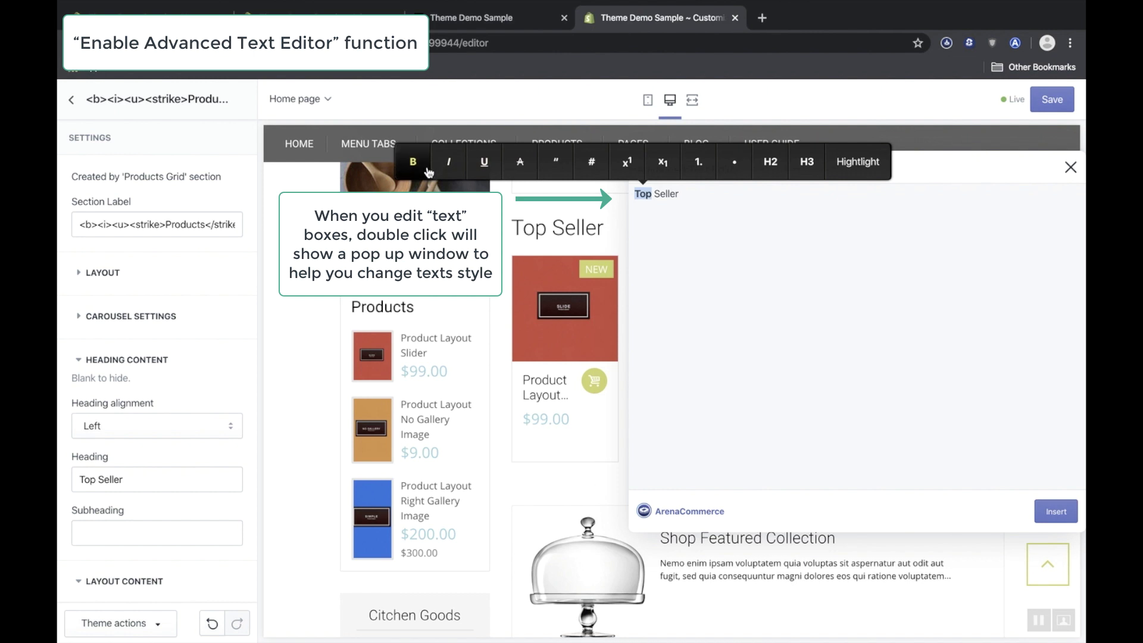
pyautogui.click(455, 170)
pyautogui.click(480, 170)
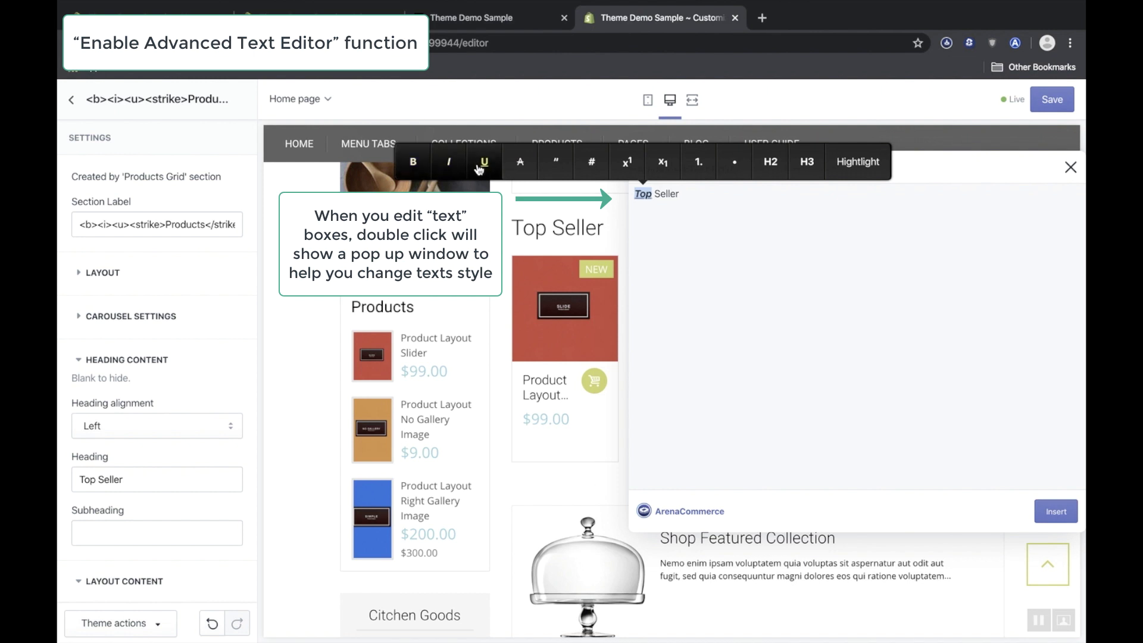
pyautogui.click(525, 167)
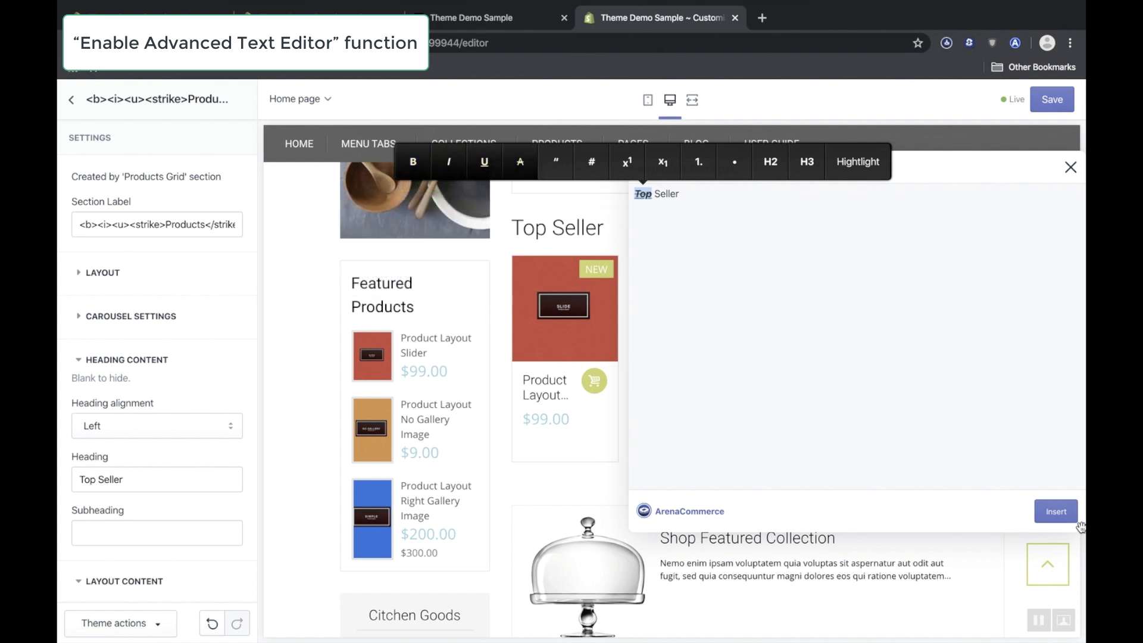
pyautogui.click(1063, 517)
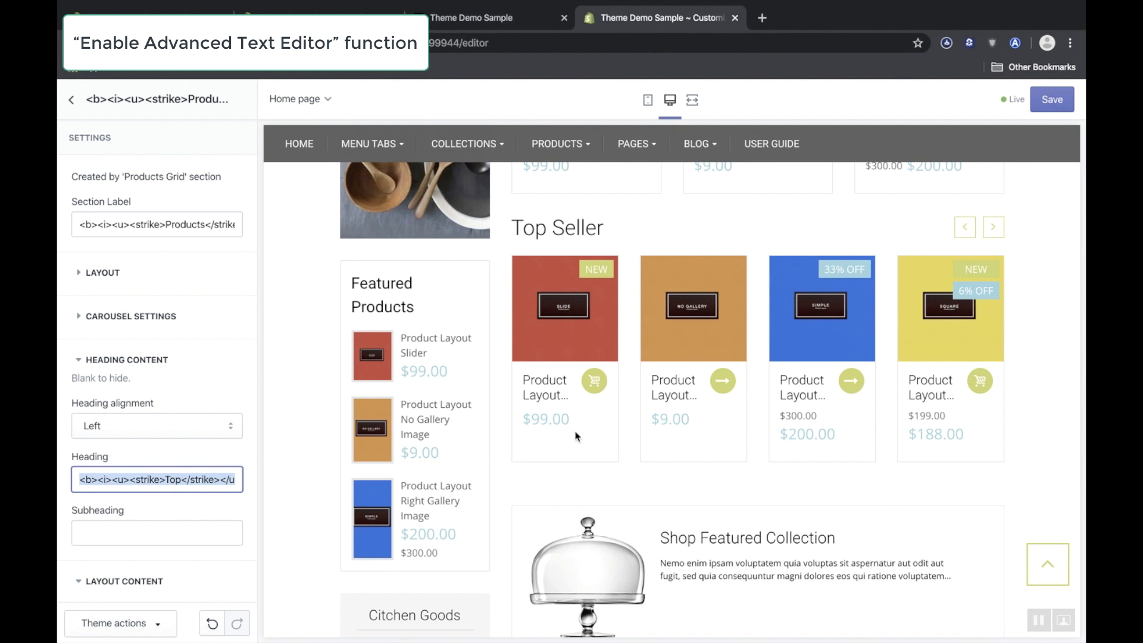
pyautogui.click(277, 393)
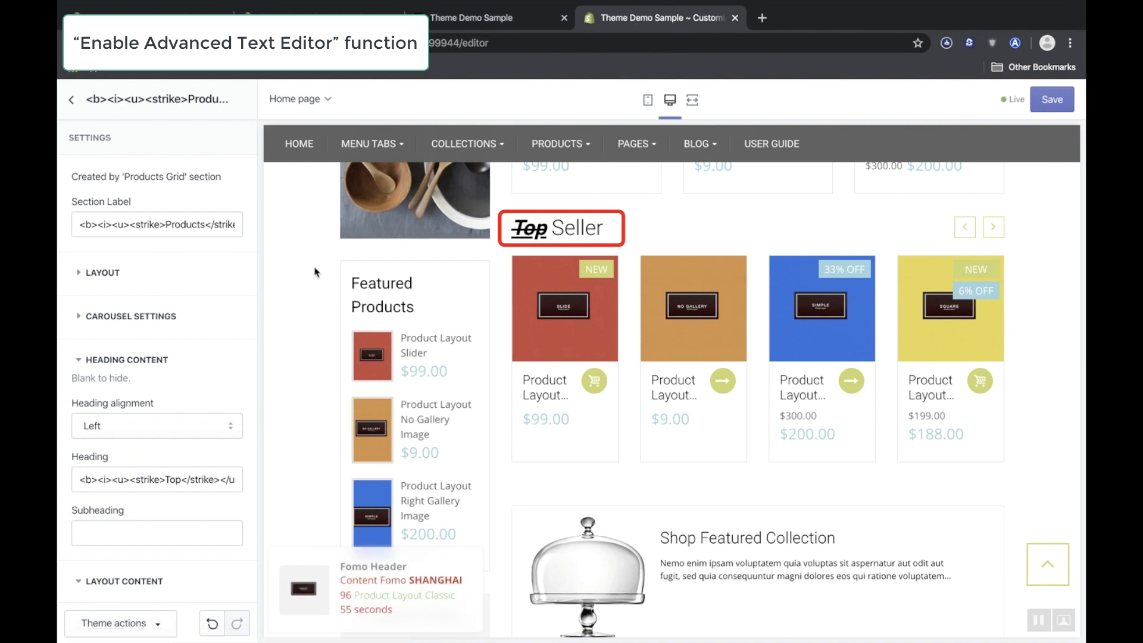
# Look at the Content Editor settings in the Arena extension's options
pyautogui.scroll(-5, 190, 458)
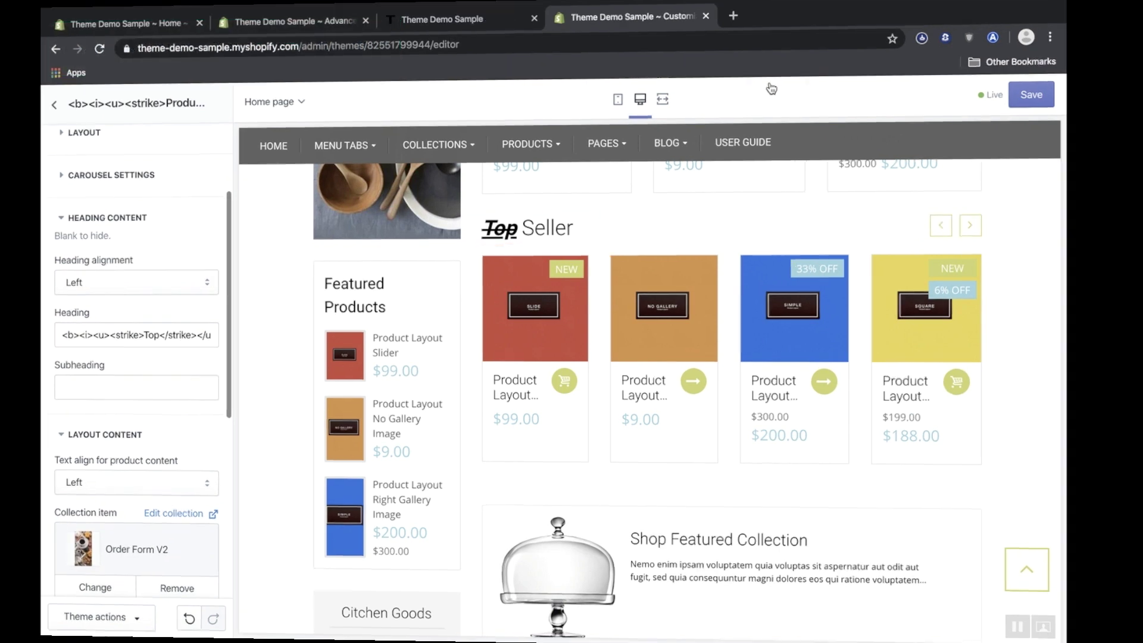
pyautogui.click(923, 188)
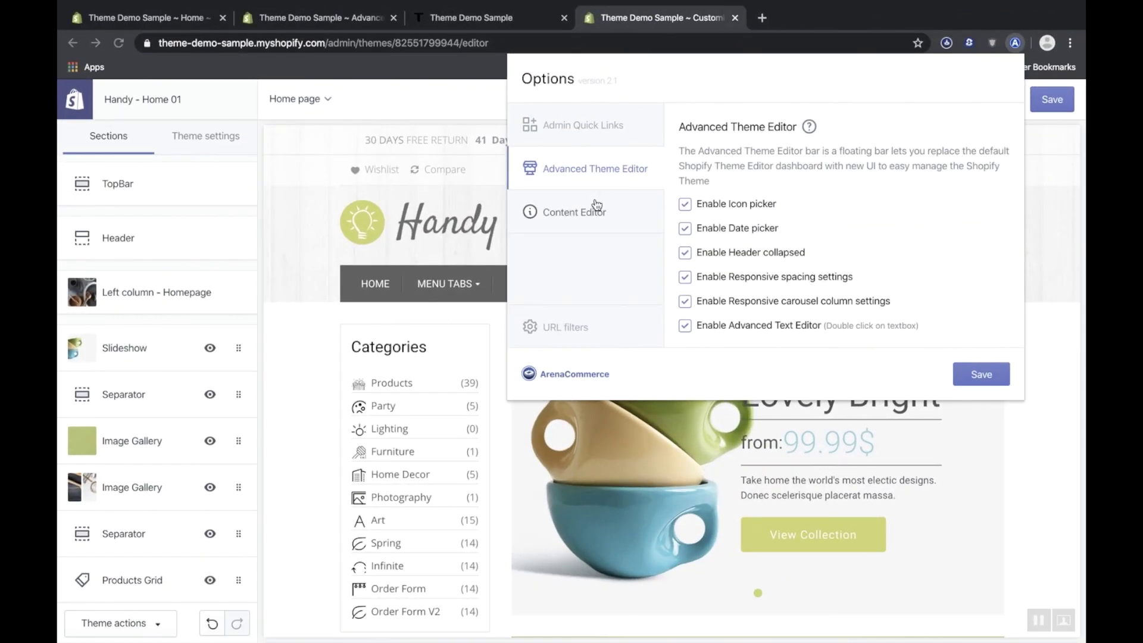
pyautogui.click(911, 225)
pyautogui.click(685, 206)
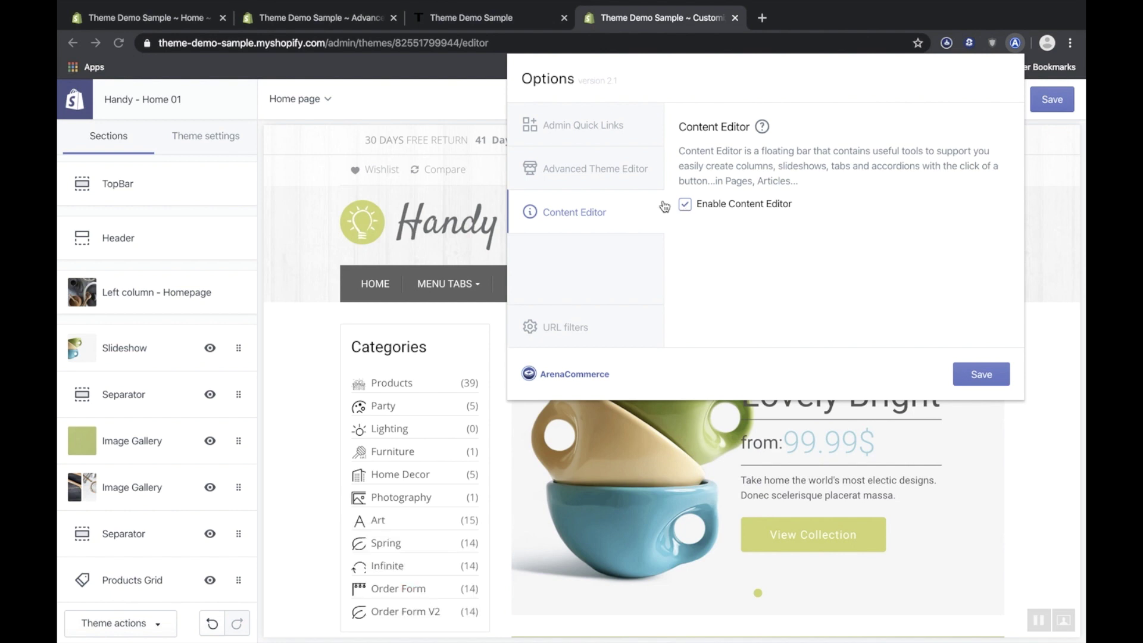
# Go to the Products list in the store admin and view the Content Editor's grid column elements
pyautogui.click(326, 18)
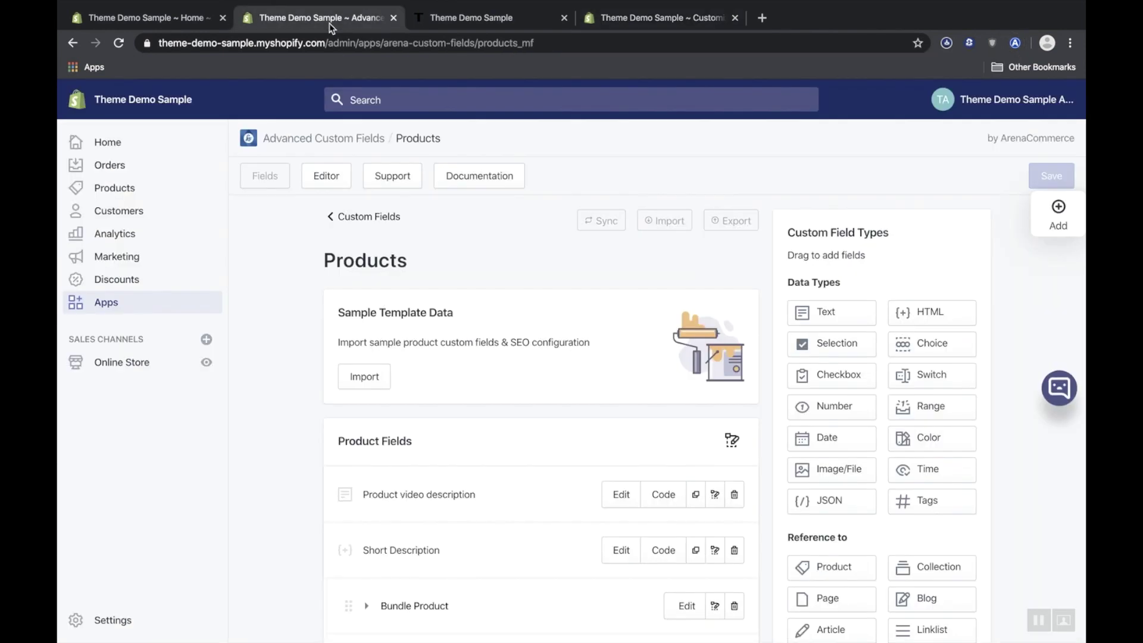
pyautogui.click(200, 24)
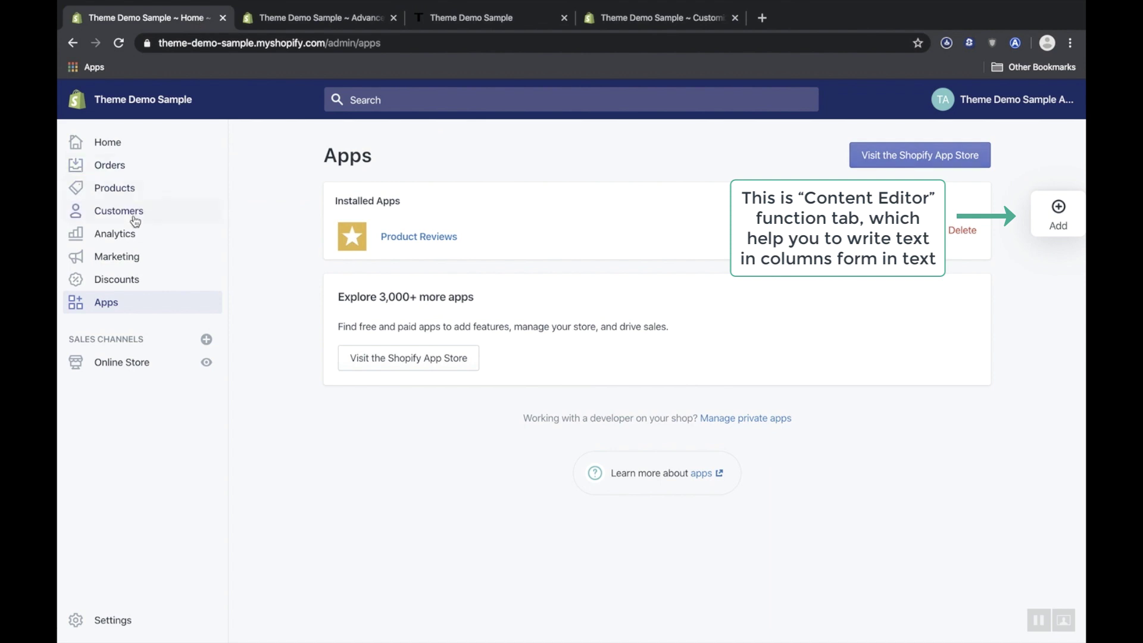
pyautogui.click(185, 187)
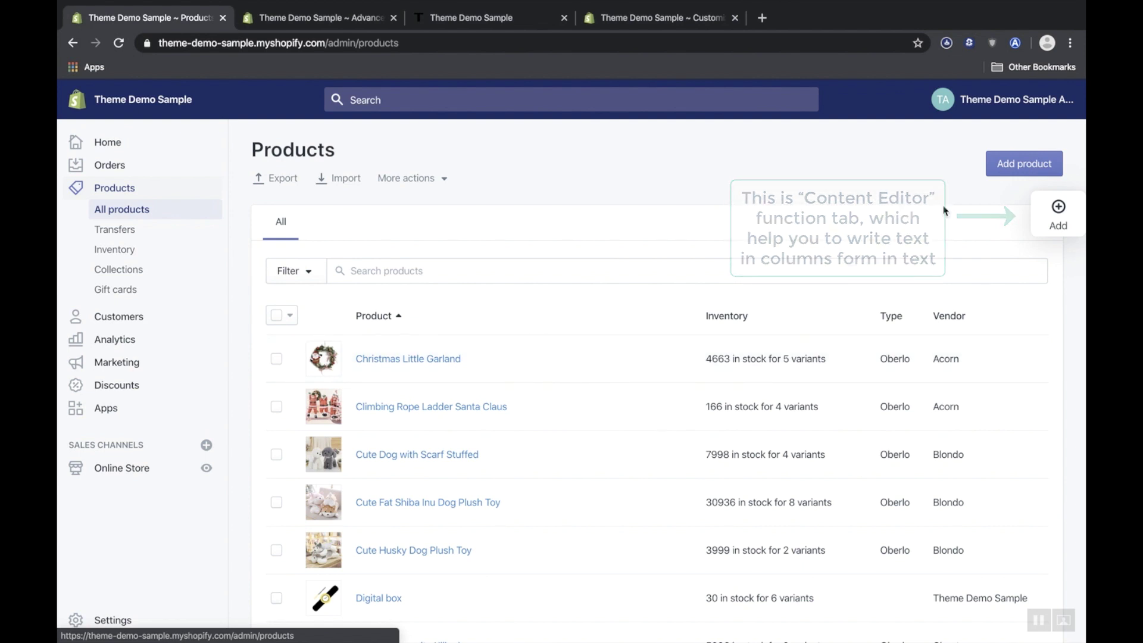
pyautogui.click(1059, 232)
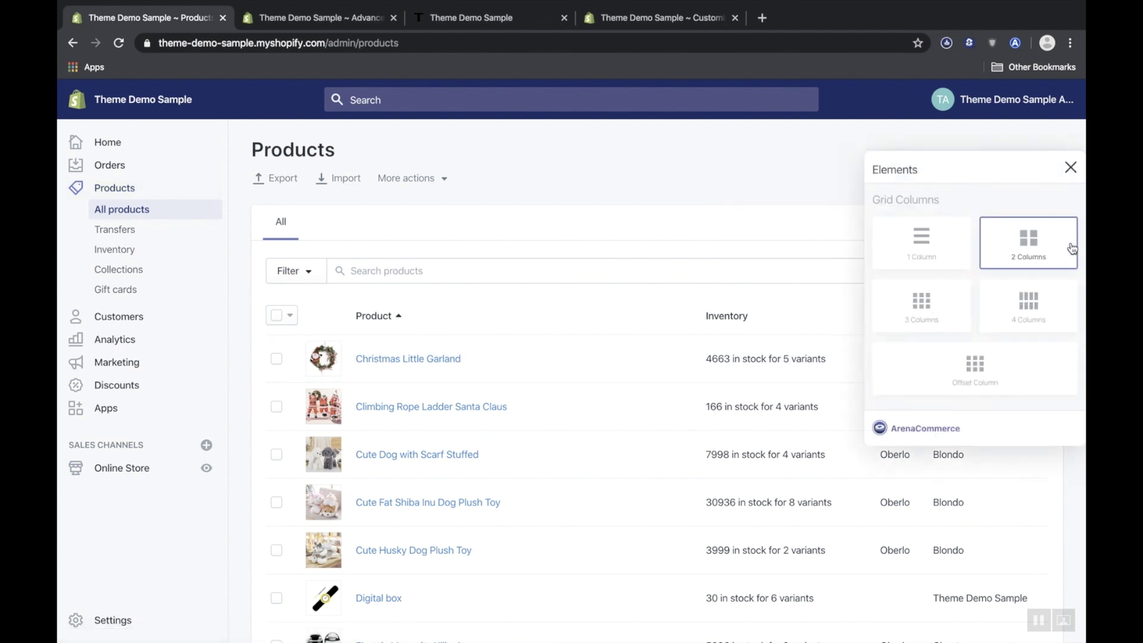
pyautogui.click(1070, 169)
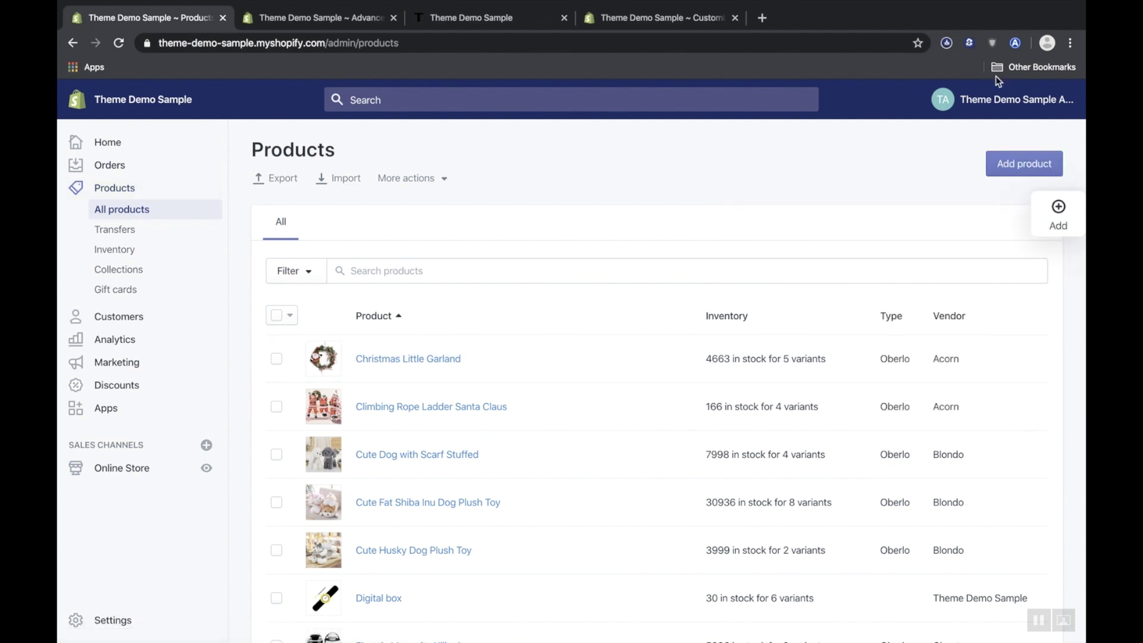
# Disable the Content Editor in the extension's options, save, and reload the Products page
pyautogui.click(1016, 43)
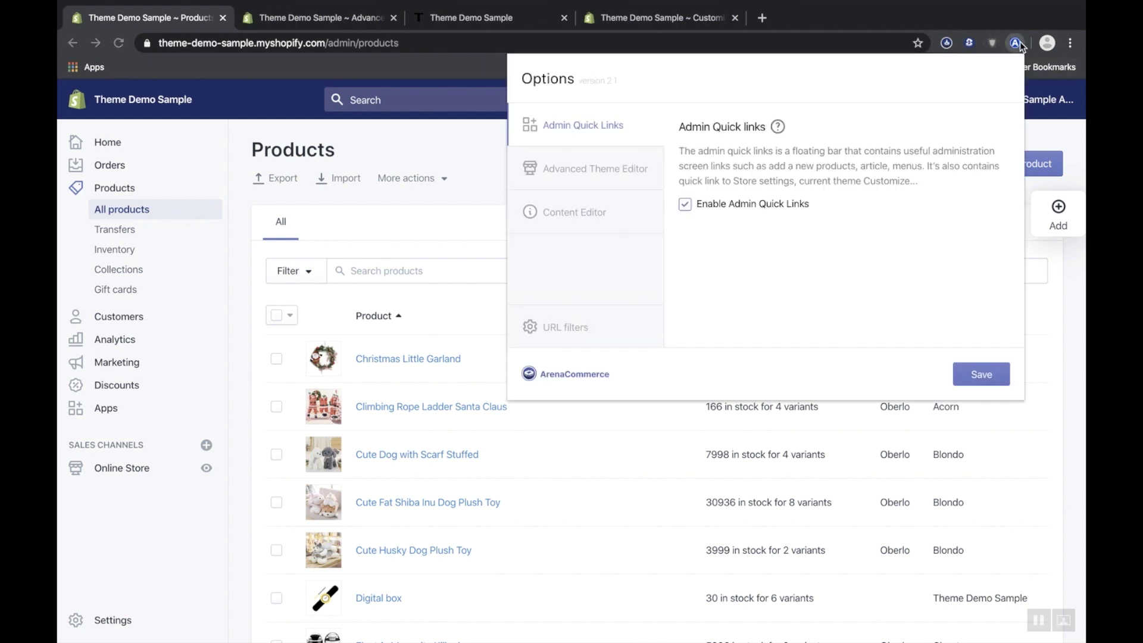
pyautogui.click(635, 171)
pyautogui.click(623, 209)
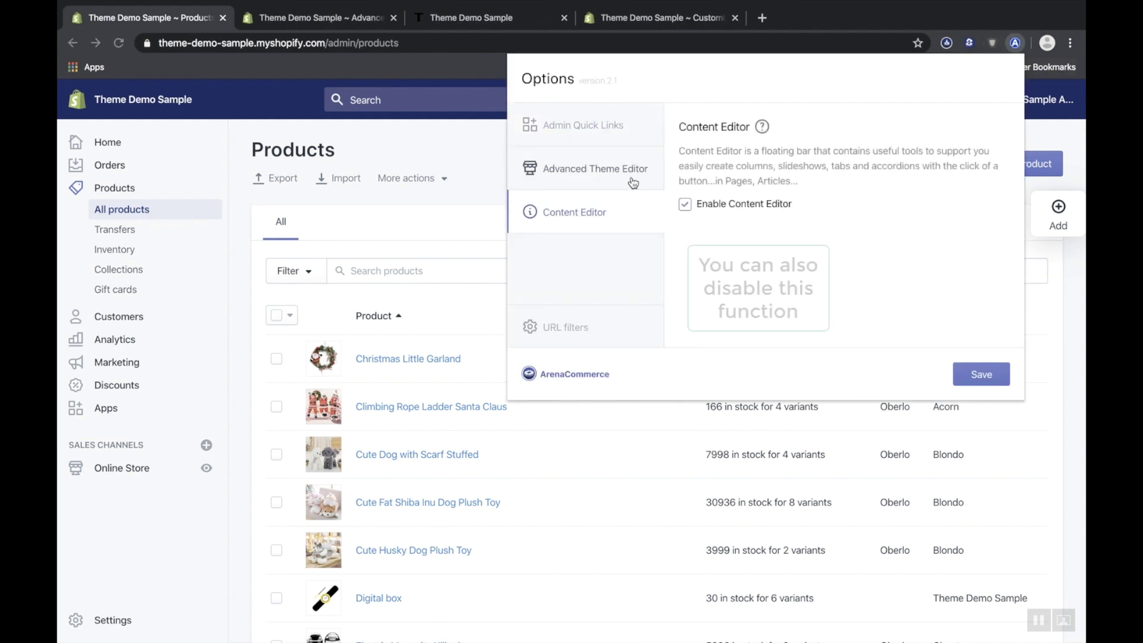
pyautogui.click(685, 204)
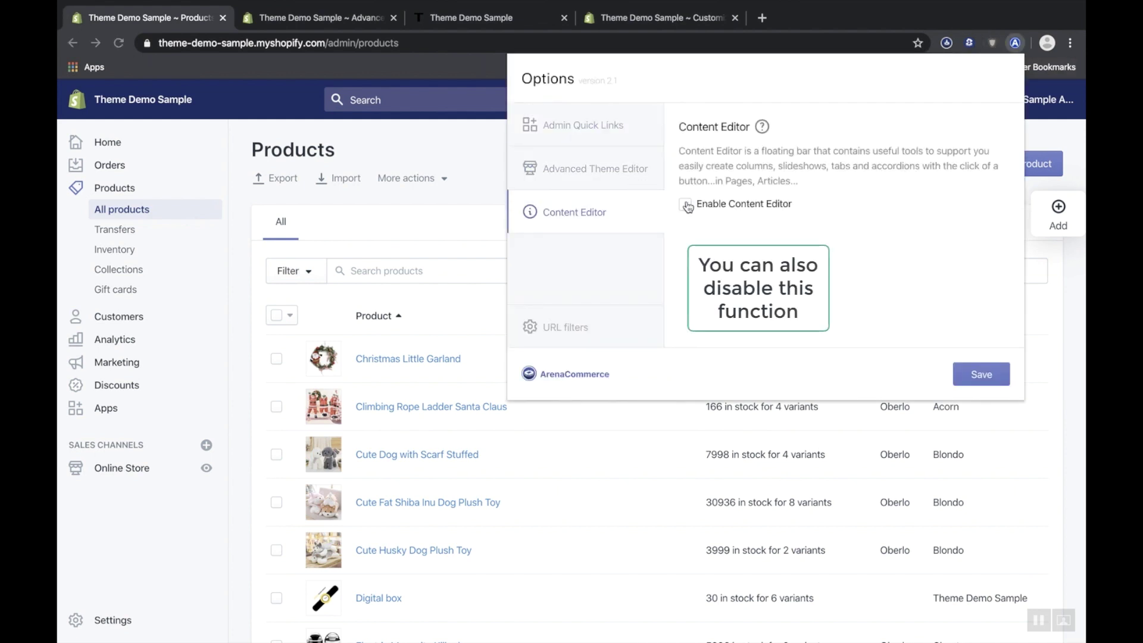
pyautogui.click(977, 380)
pyautogui.click(1075, 325)
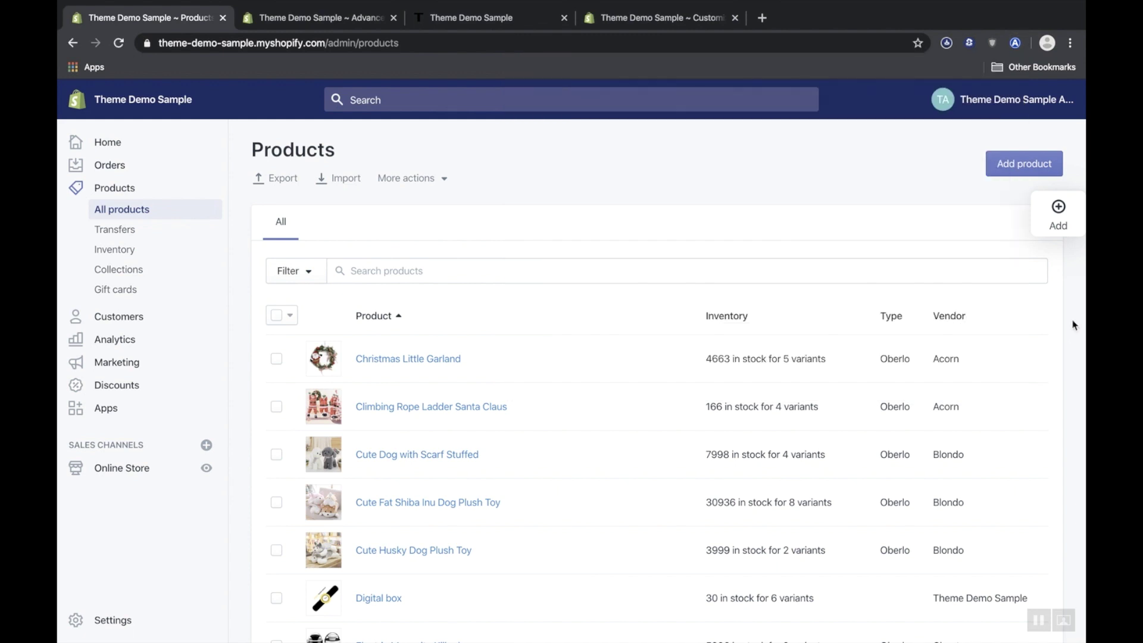
pyautogui.click(855, 43)
pyautogui.press('Return')
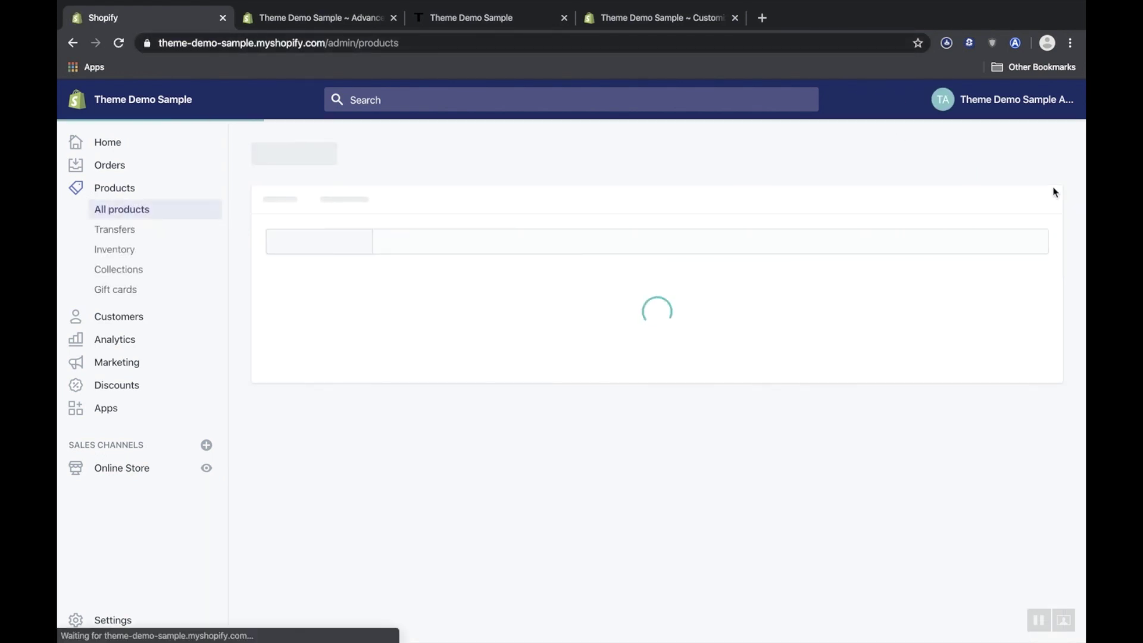
# Enable the Content Editor again in the extension's options and save the setting
pyautogui.click(1015, 44)
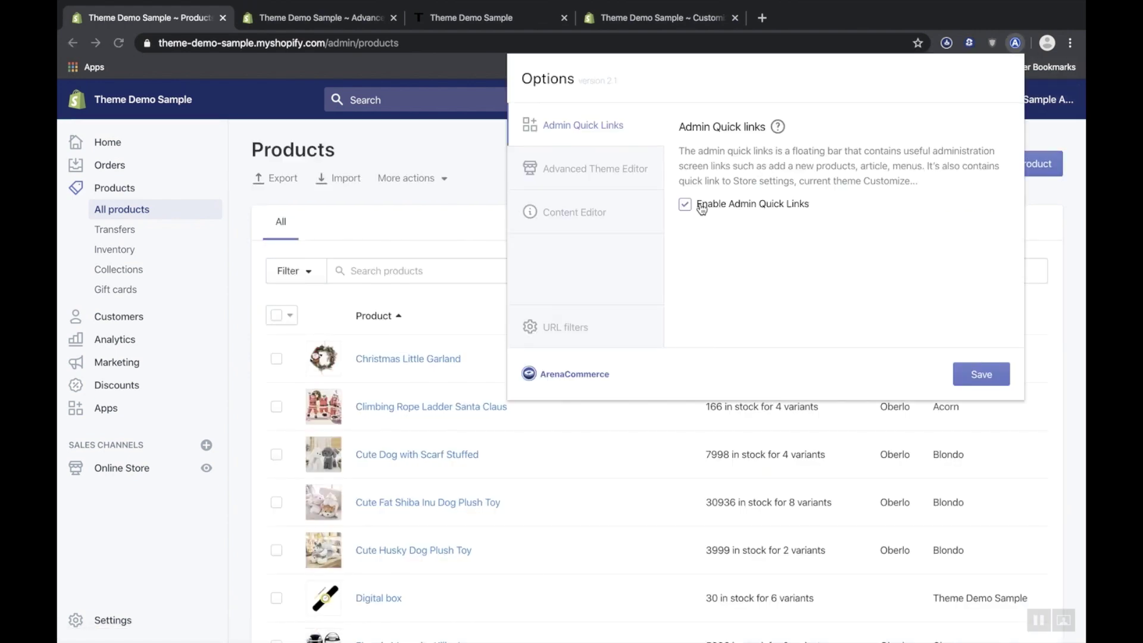
pyautogui.click(600, 213)
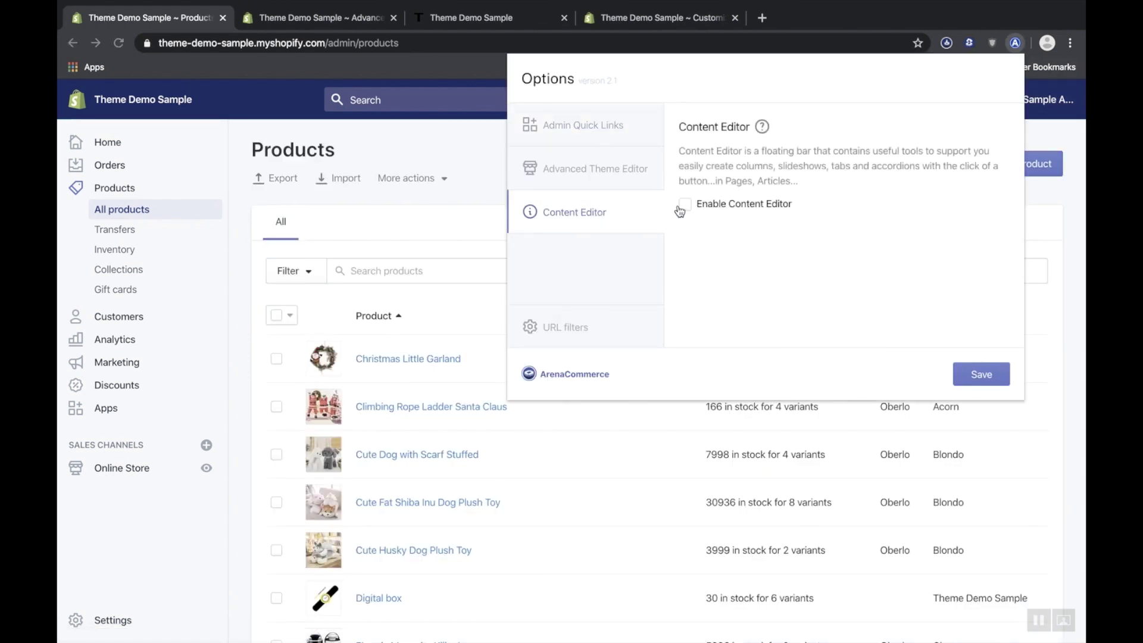
pyautogui.click(952, 375)
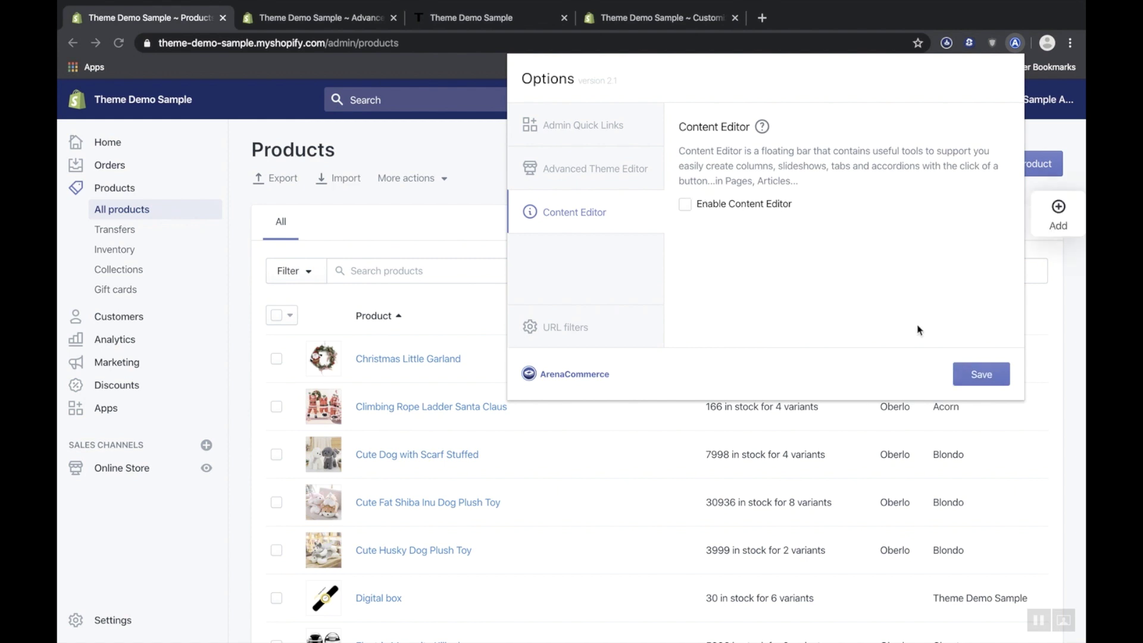
pyautogui.click(758, 208)
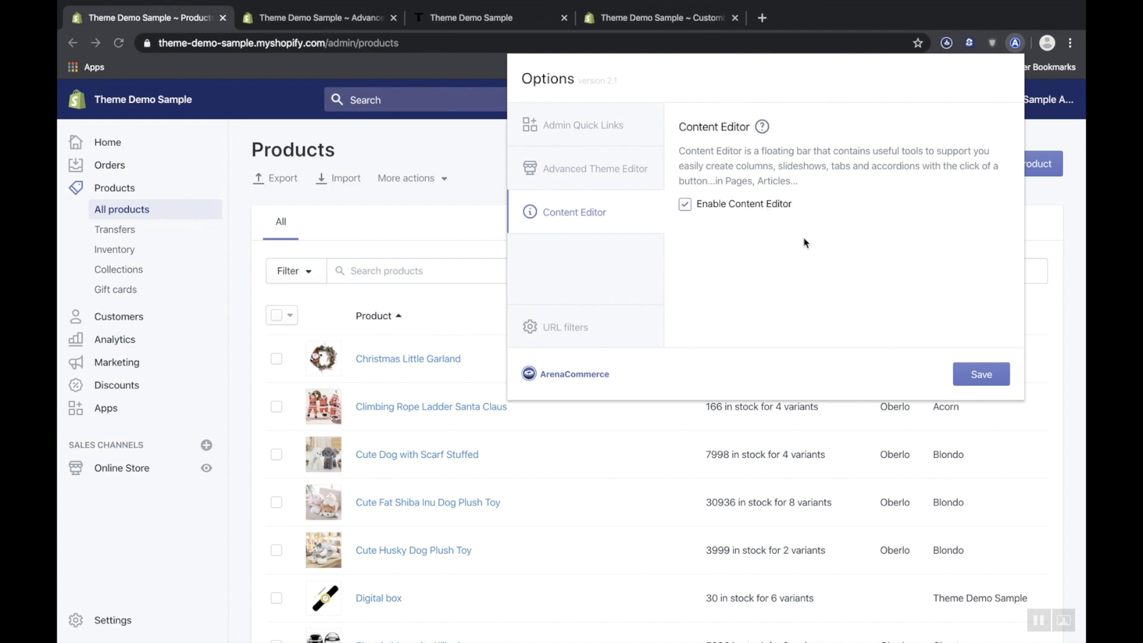
pyautogui.click(994, 380)
pyautogui.click(1067, 318)
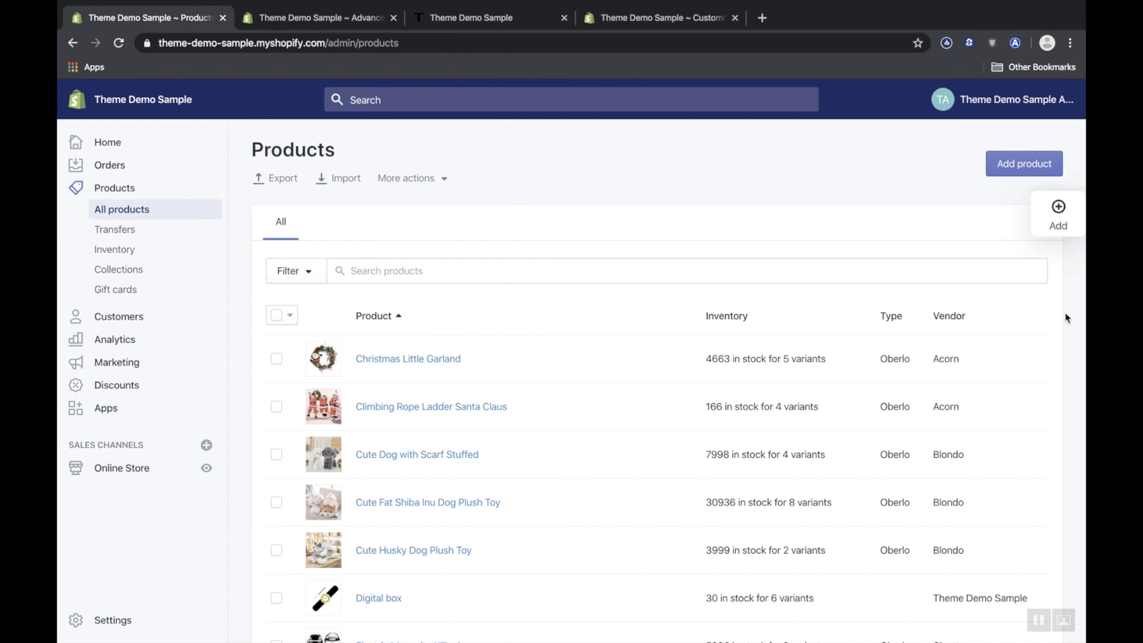
# Open the Christmas Little Garland product for editing and bring up the Content Editor's grid column elements
pyautogui.click(409, 361)
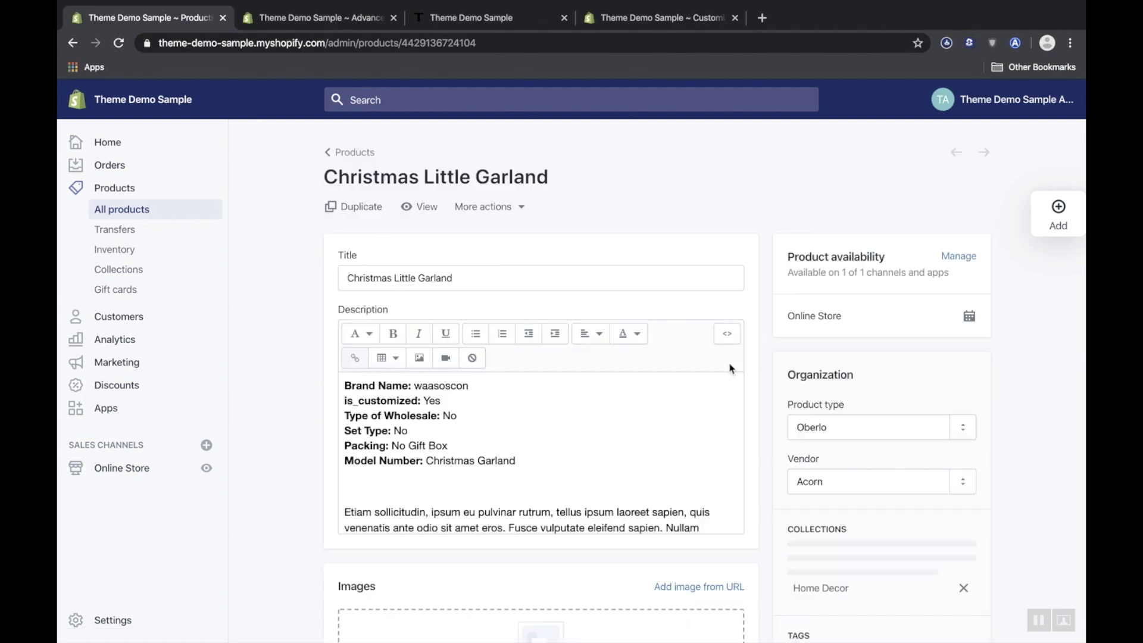
pyautogui.scroll(-2, 731, 368)
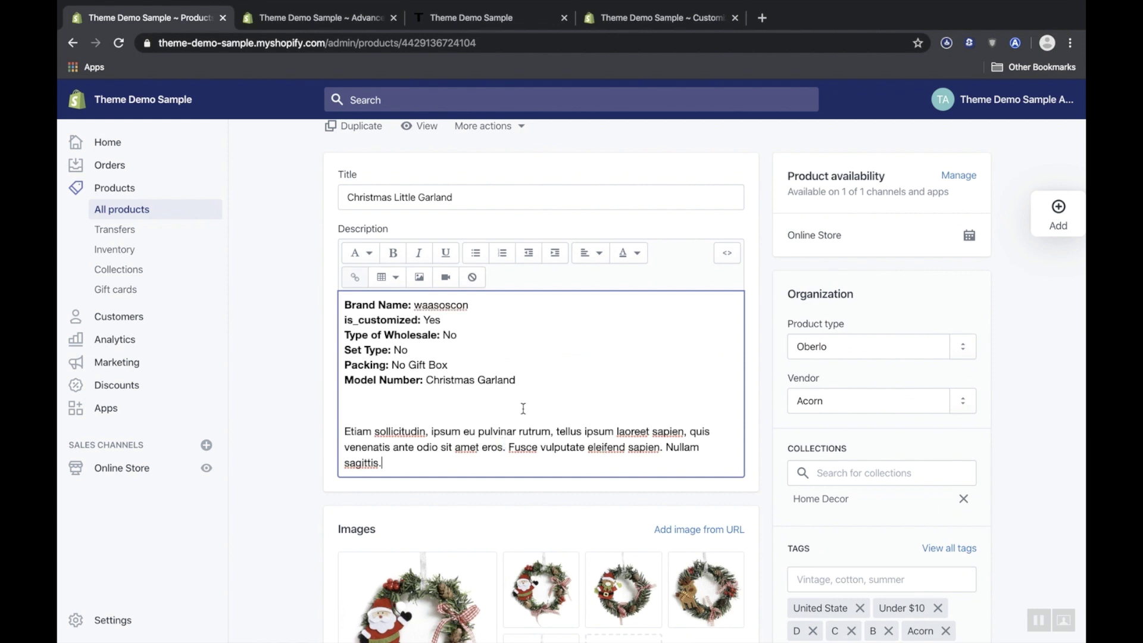
pyautogui.click(1058, 214)
pyautogui.click(1029, 242)
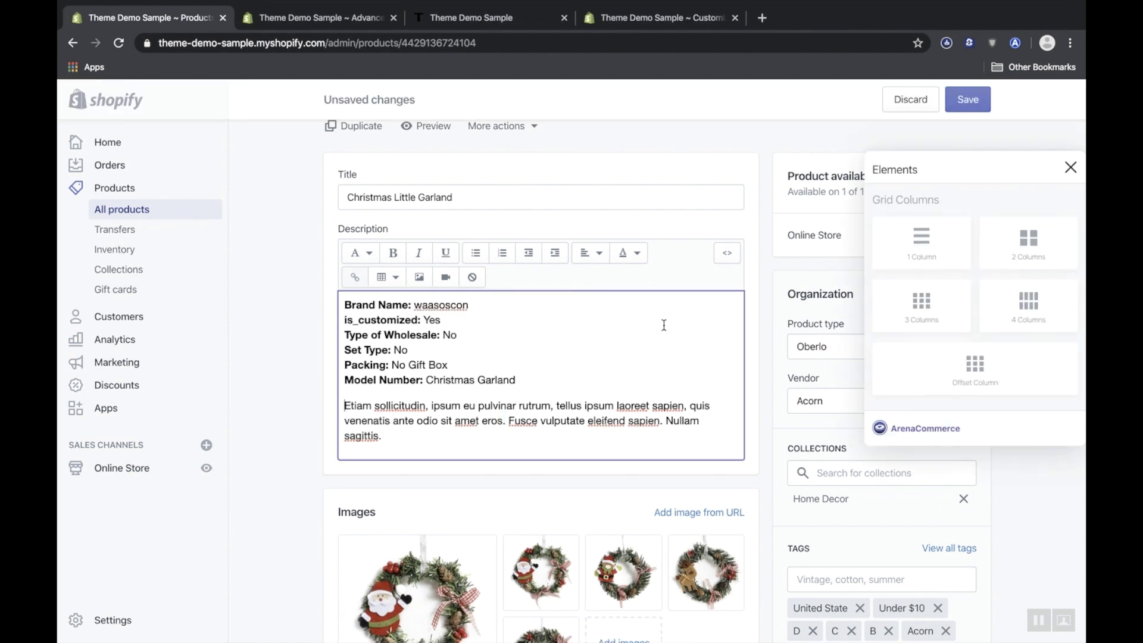
# Show the product description as HTML, copy the 2 Columns element and paste its code below the last paragraph
pyautogui.click(725, 253)
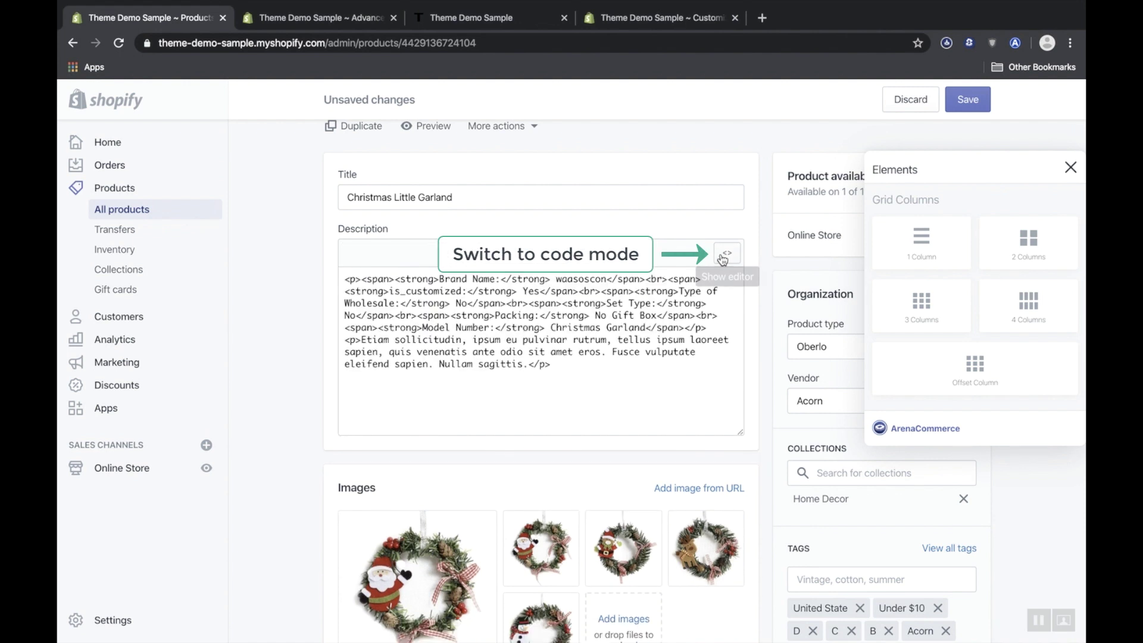
pyautogui.click(600, 382)
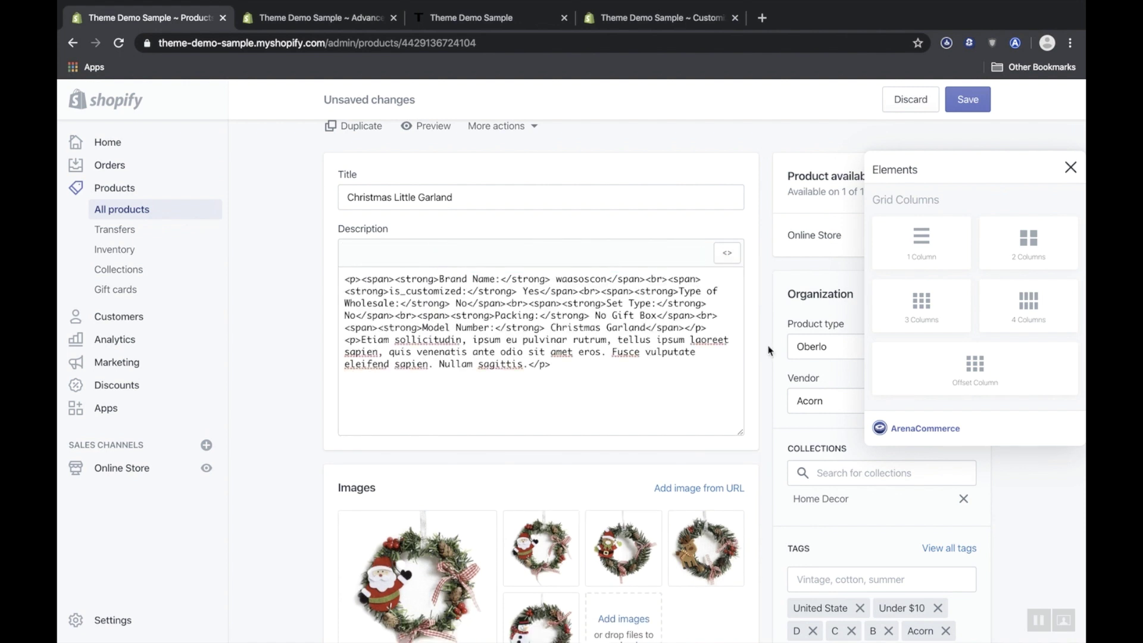
pyautogui.click(1043, 253)
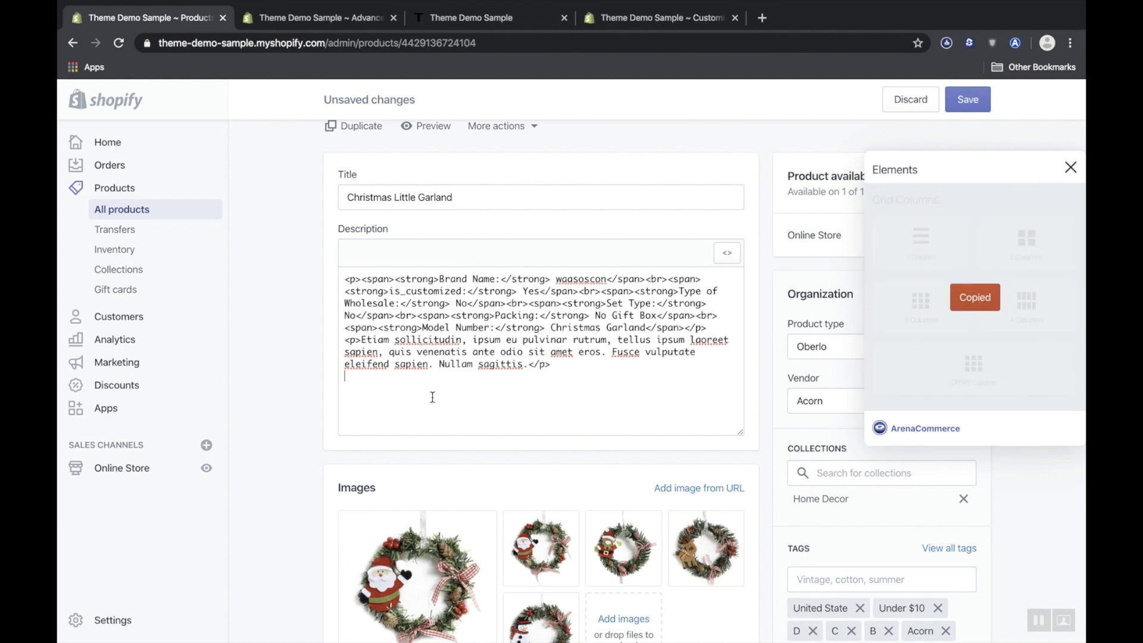
pyautogui.write('<div class="row"> <div class="col-md-6 col-12">Etiam sollicitudin, ipsum eu pulvinar rutrum, tellus ipsum laoreet sapien</div> <div class="col-md-6 col-12">Etiam sollicitudin, ipsum eu pulvinar rutrum, tellus ipsum laoreet sapien</div> </div>')
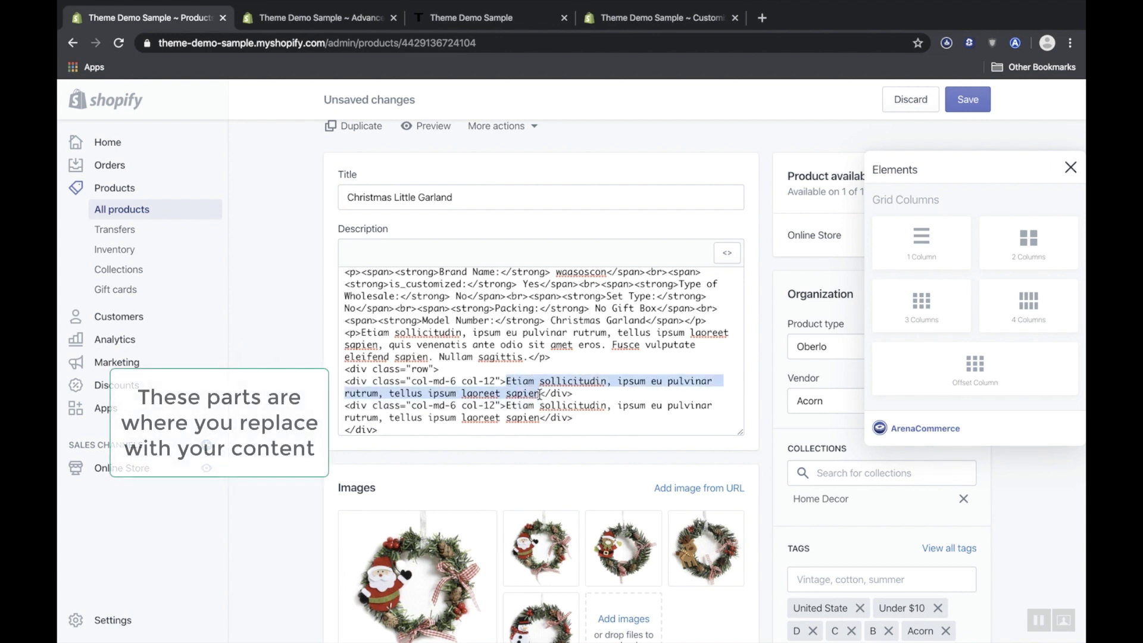
# Replace the two columns' placeholder text in the description code with "Part 1 content" and "Part 2 content", and save the product
pyautogui.write('Pa')
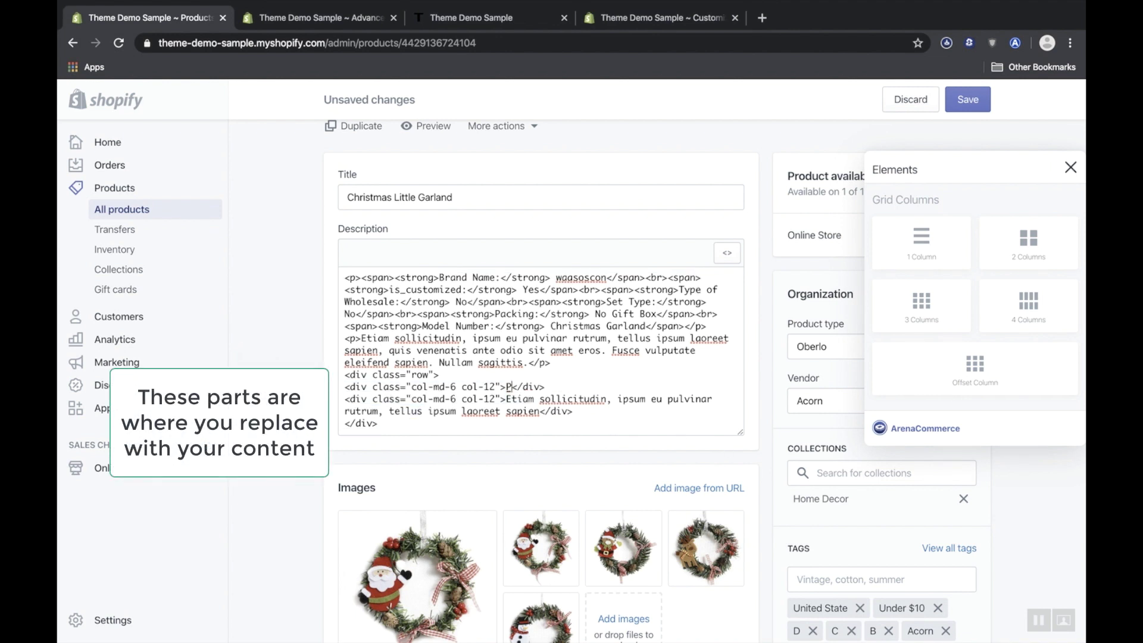
pyautogui.write('r')
pyautogui.press('BackSpace')
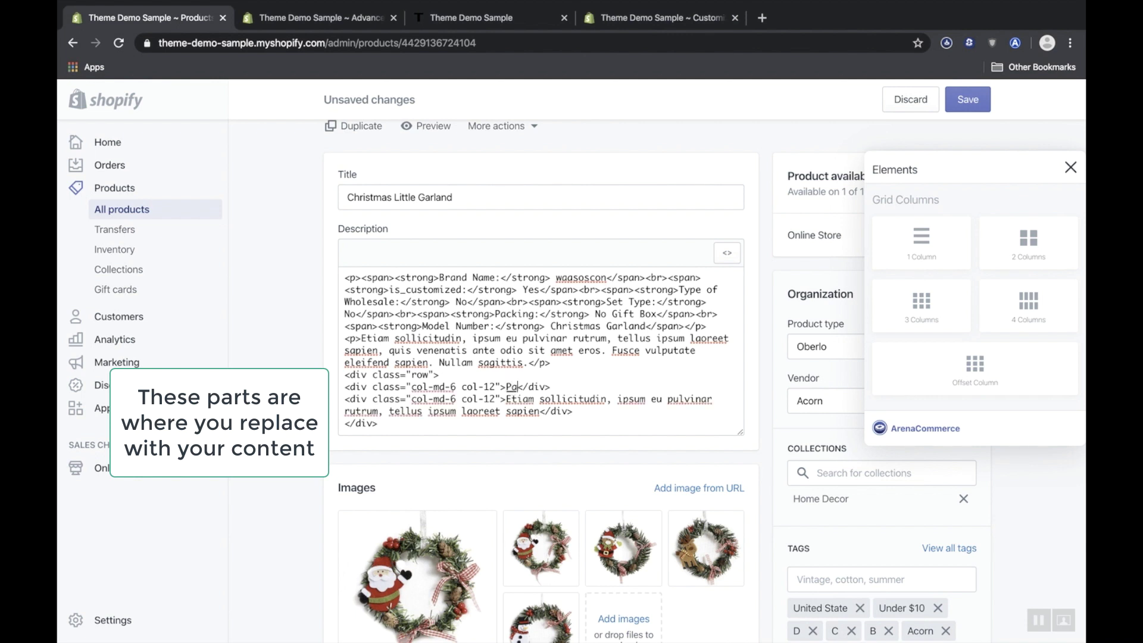
pyautogui.write('rt 1')
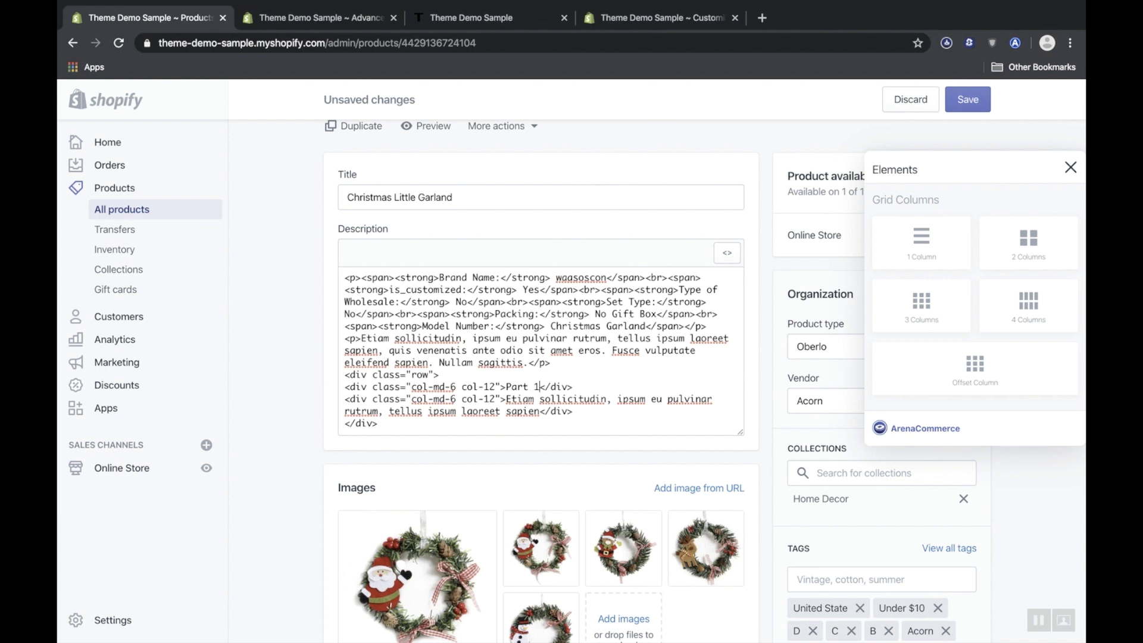
pyautogui.press('Right')
pyautogui.write('content')
pyautogui.moveTo(584, 386); pyautogui.dragTo(541, 412)
pyautogui.write('Part 1 content')
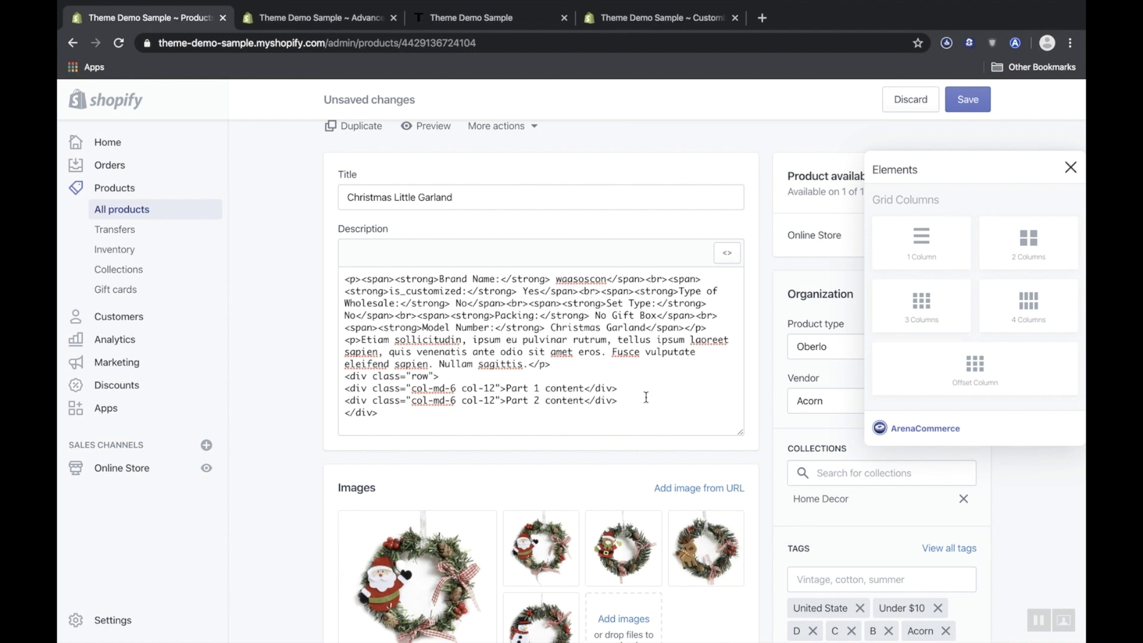
pyautogui.click(972, 105)
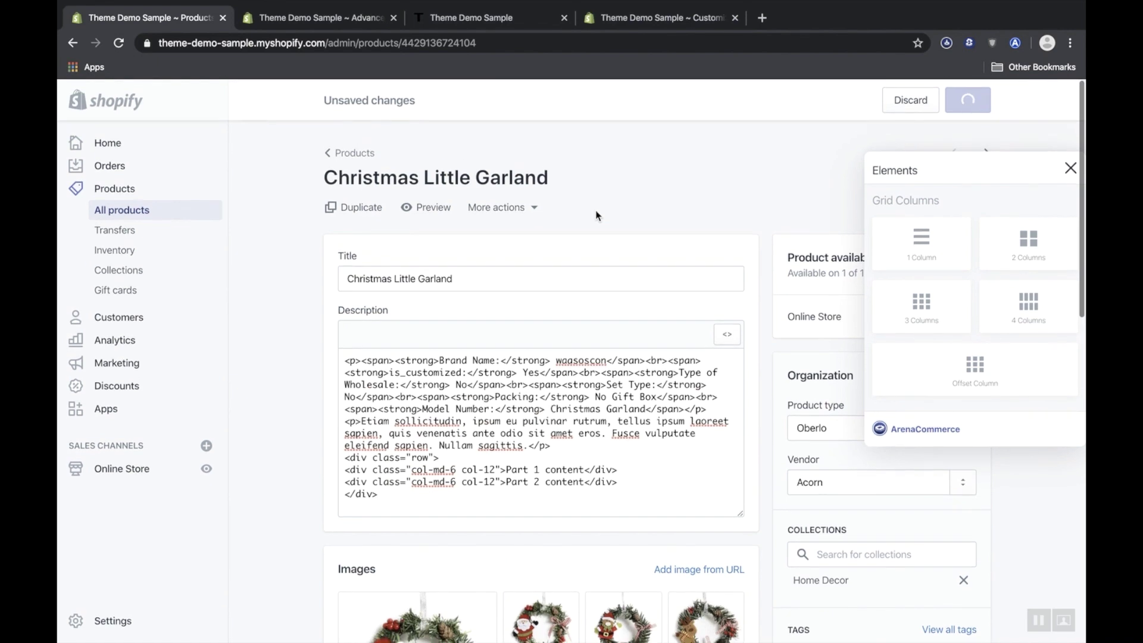
# Preview the product in the store, check the two columns under its description with the preview bar hidden, and close the preview
pyautogui.click(427, 206)
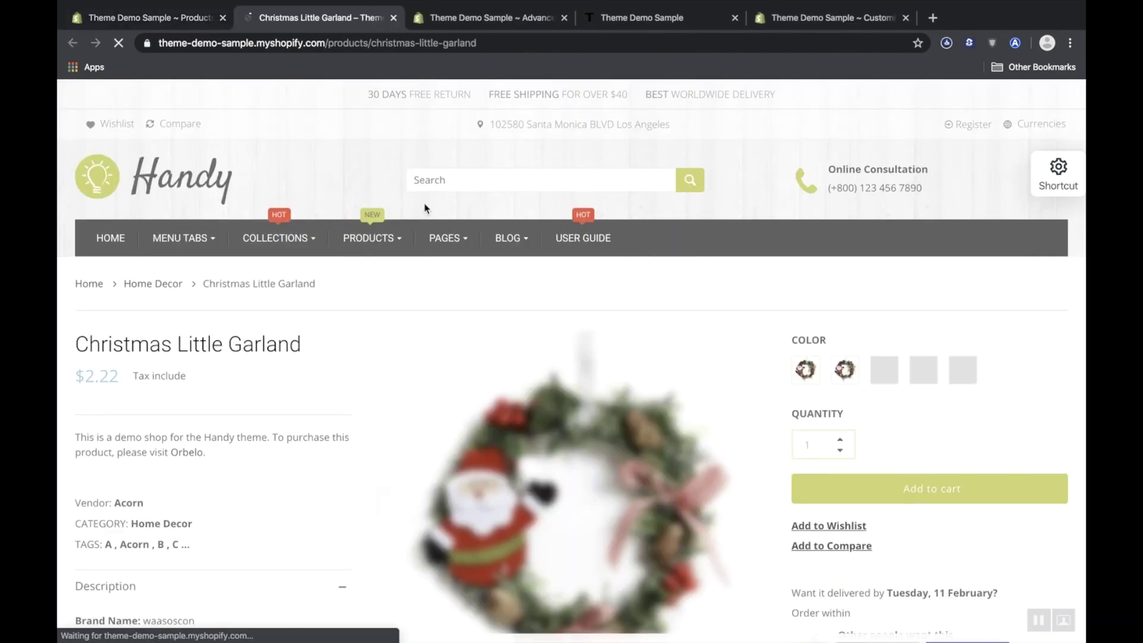
pyautogui.scroll(-3, 170, 483)
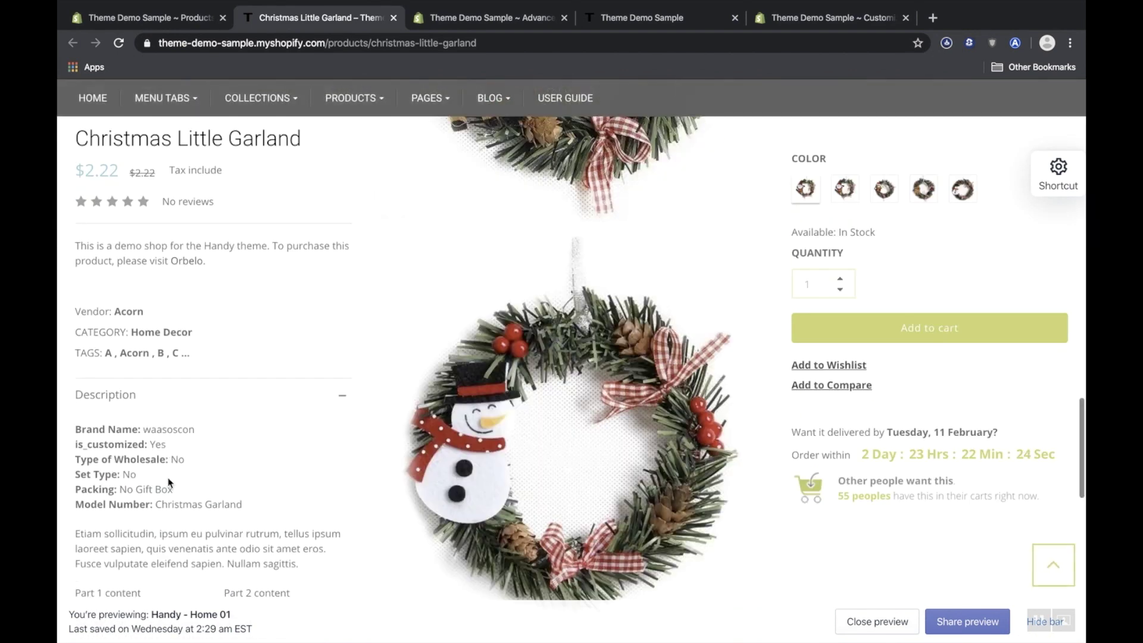
pyautogui.scroll(1, 169, 483)
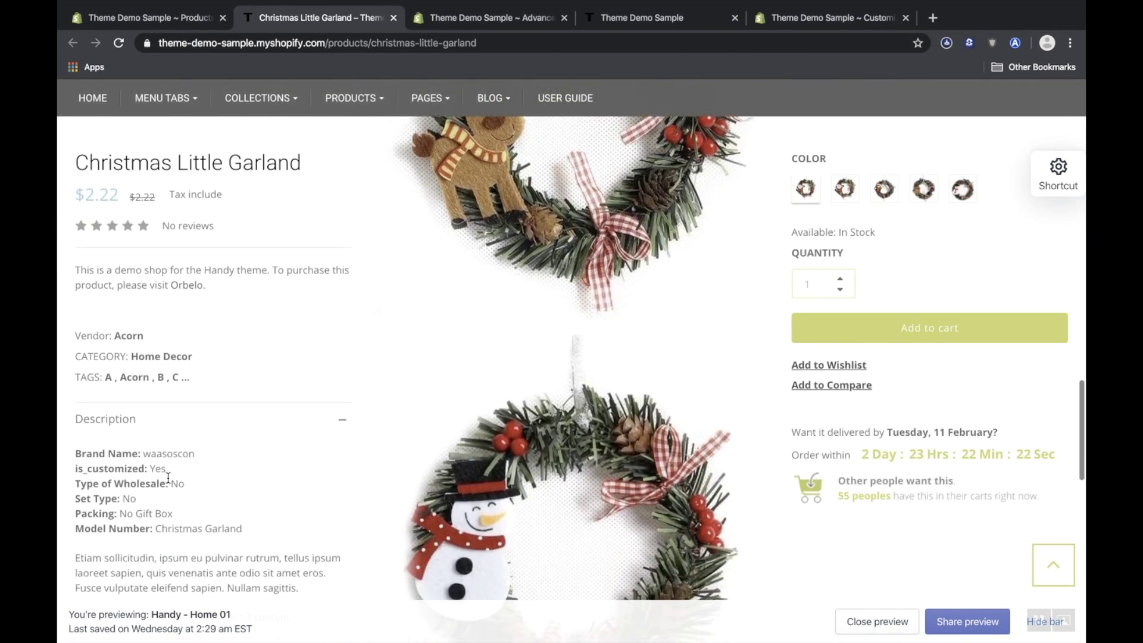
pyautogui.scroll(-1, 168, 479)
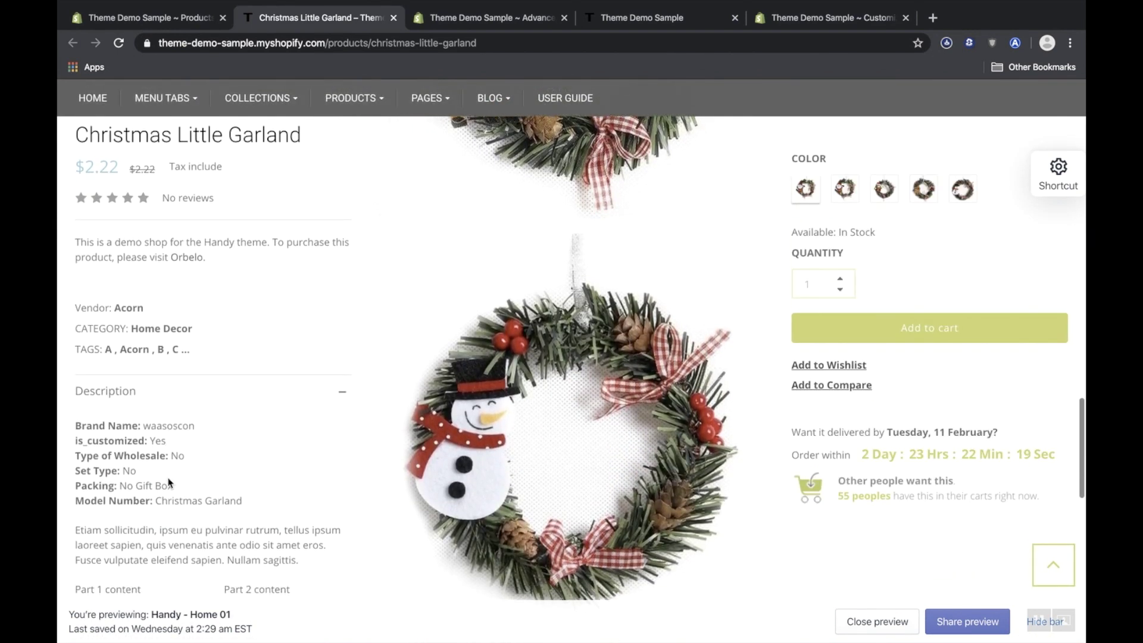
pyautogui.click(1026, 627)
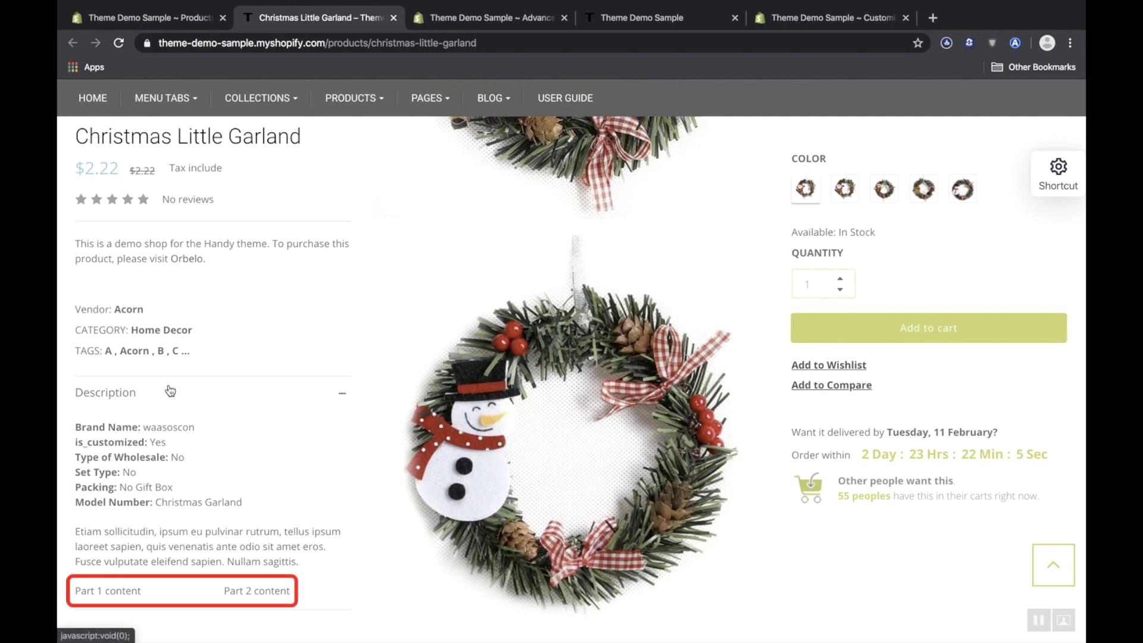
pyautogui.click(394, 17)
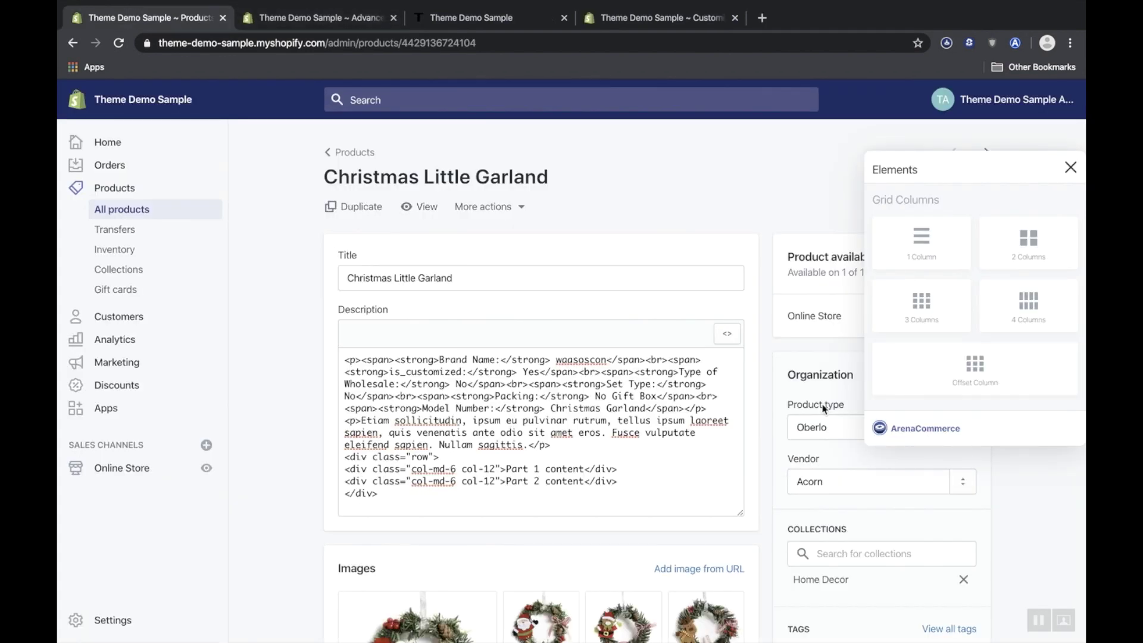
# Close the Elements list, add "admin" to the whitelisted domains in the extension's URL filters and save
pyautogui.click(1070, 167)
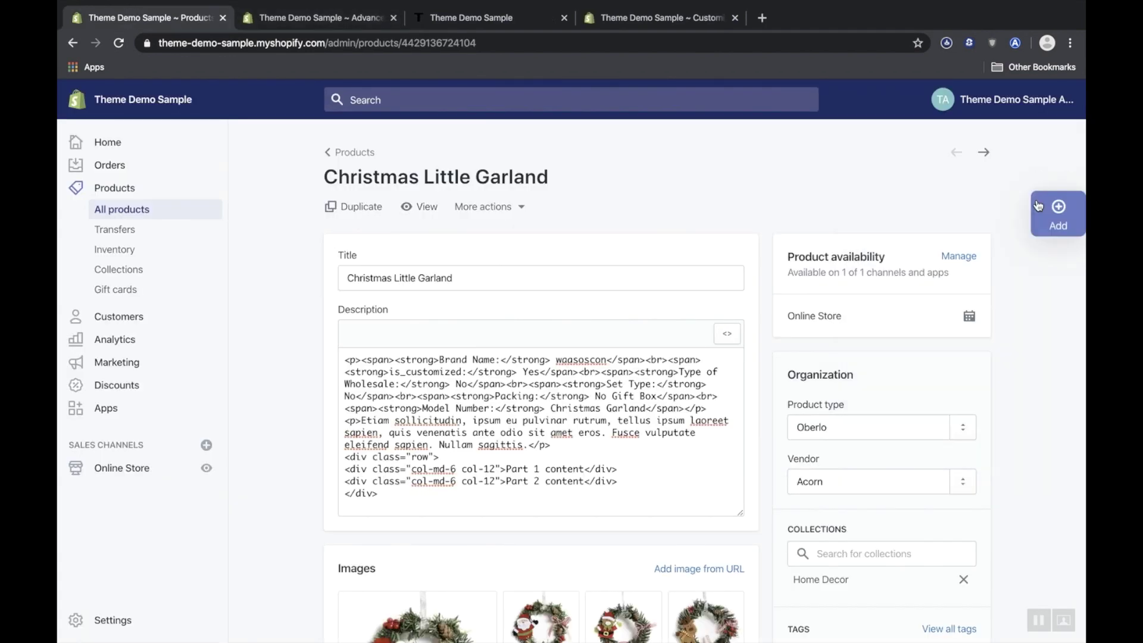
pyautogui.click(1015, 42)
pyautogui.click(558, 325)
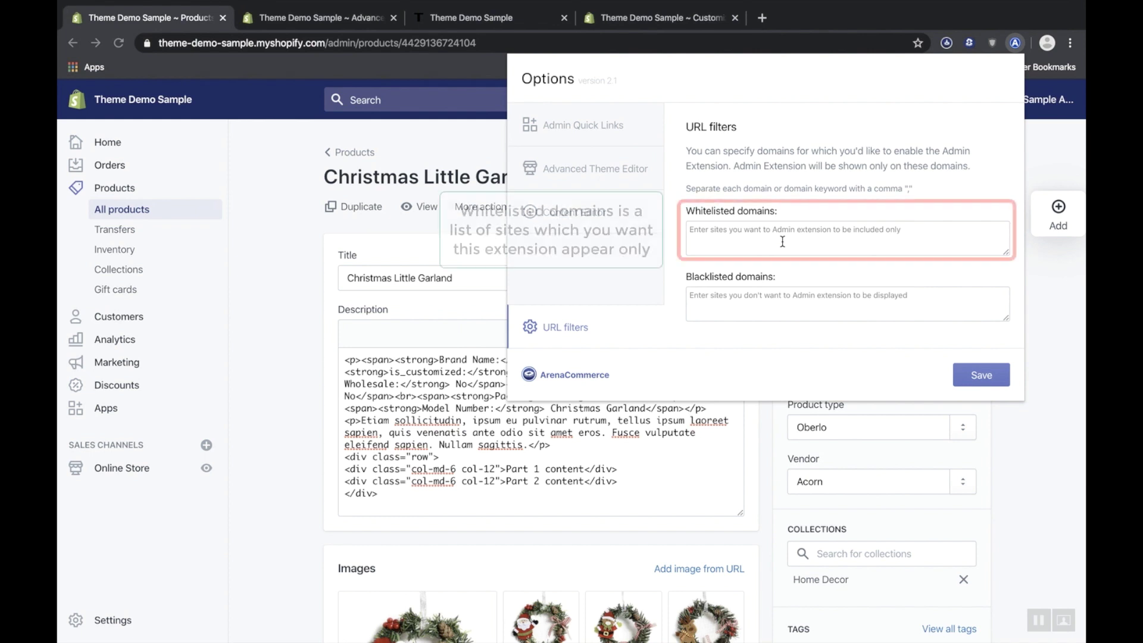
pyautogui.click(760, 232)
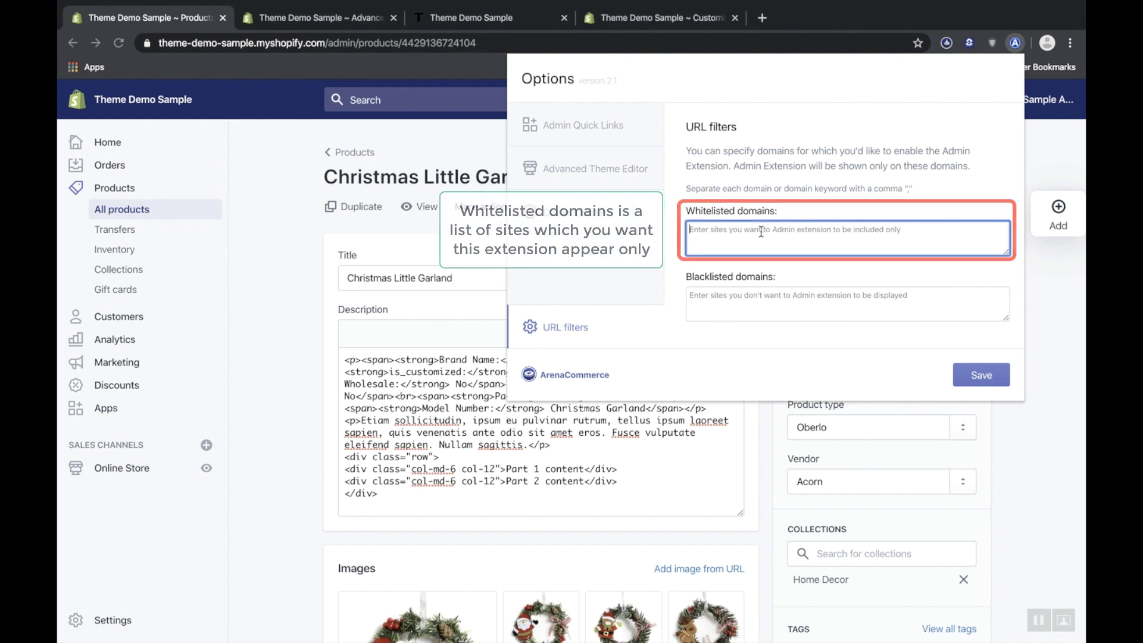
pyautogui.write('admin')
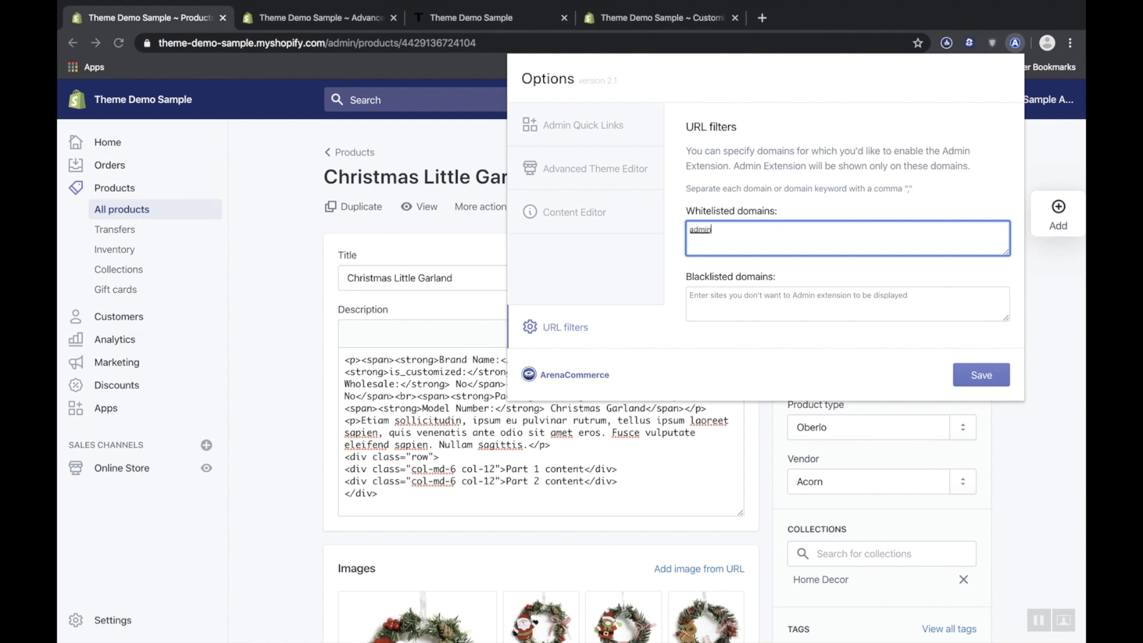
pyautogui.click(970, 374)
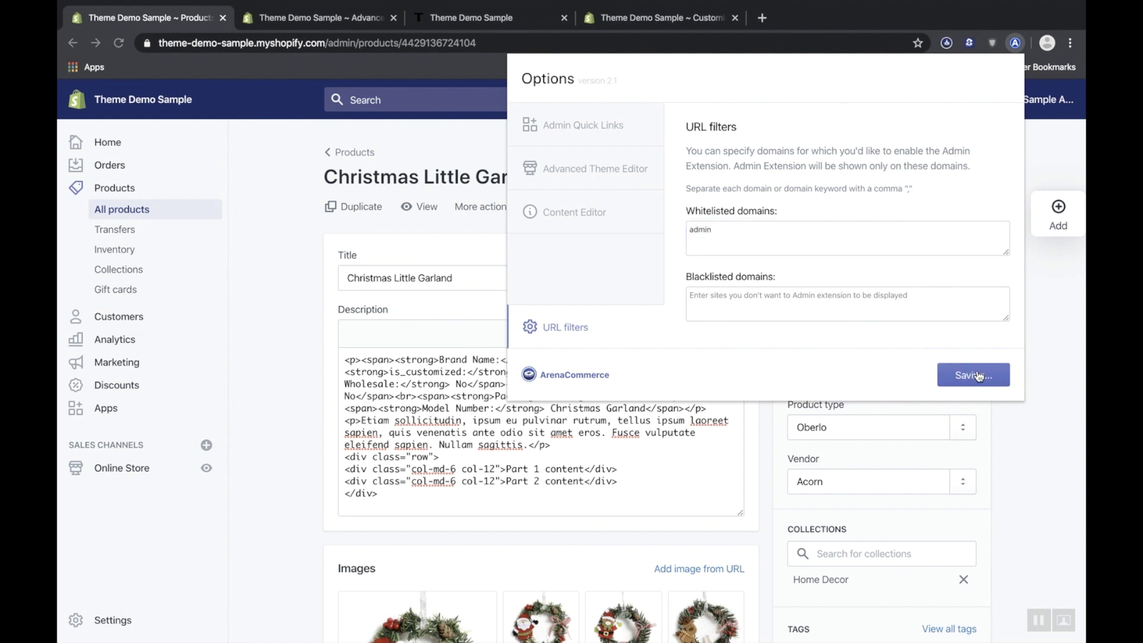
pyautogui.click(1036, 387)
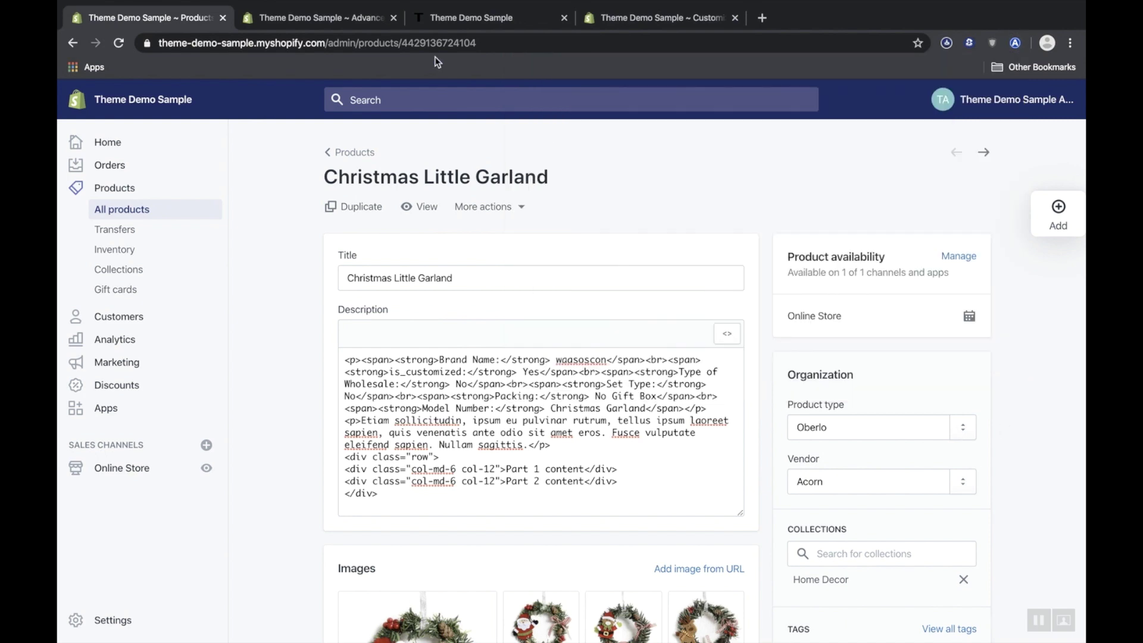
# Reload the storefront homepage to check whether the whitelist filter affects the extension's shortcut there
pyautogui.click(476, 18)
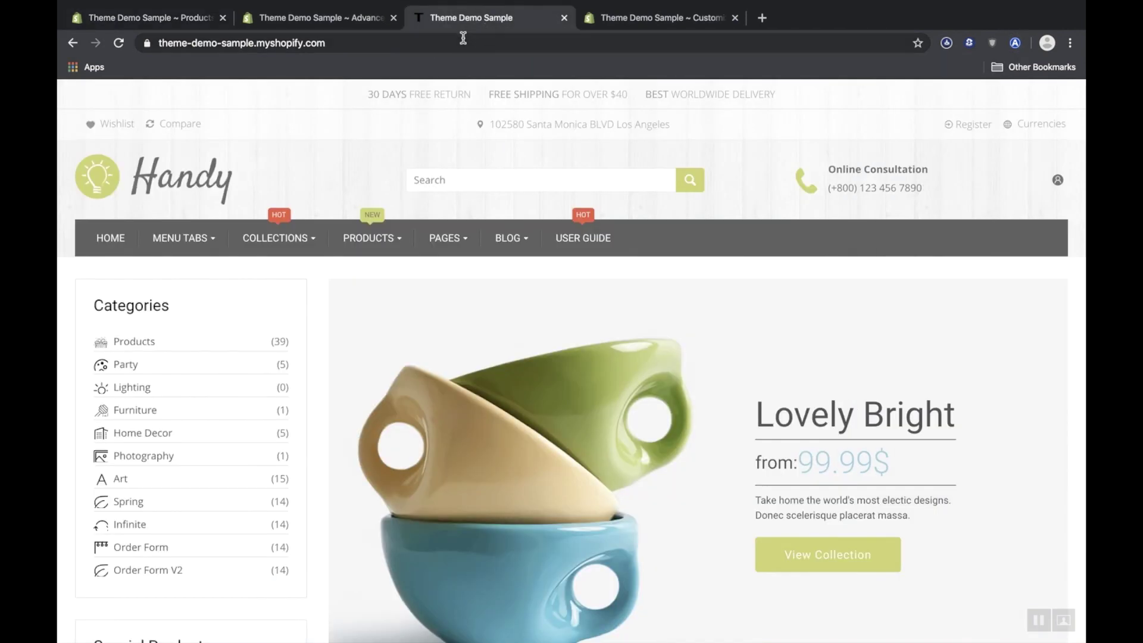
pyautogui.click(463, 39)
pyautogui.press('Return')
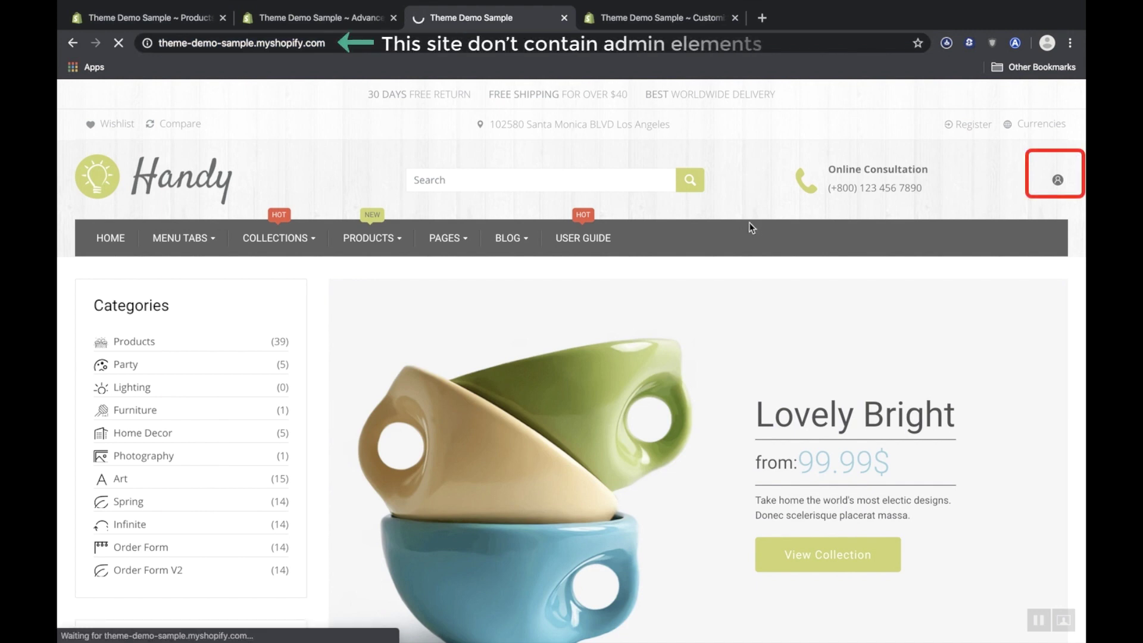
# Clear the whitelisted domains in the extension's URL filters and save the setting
pyautogui.click(1015, 43)
pyautogui.click(581, 215)
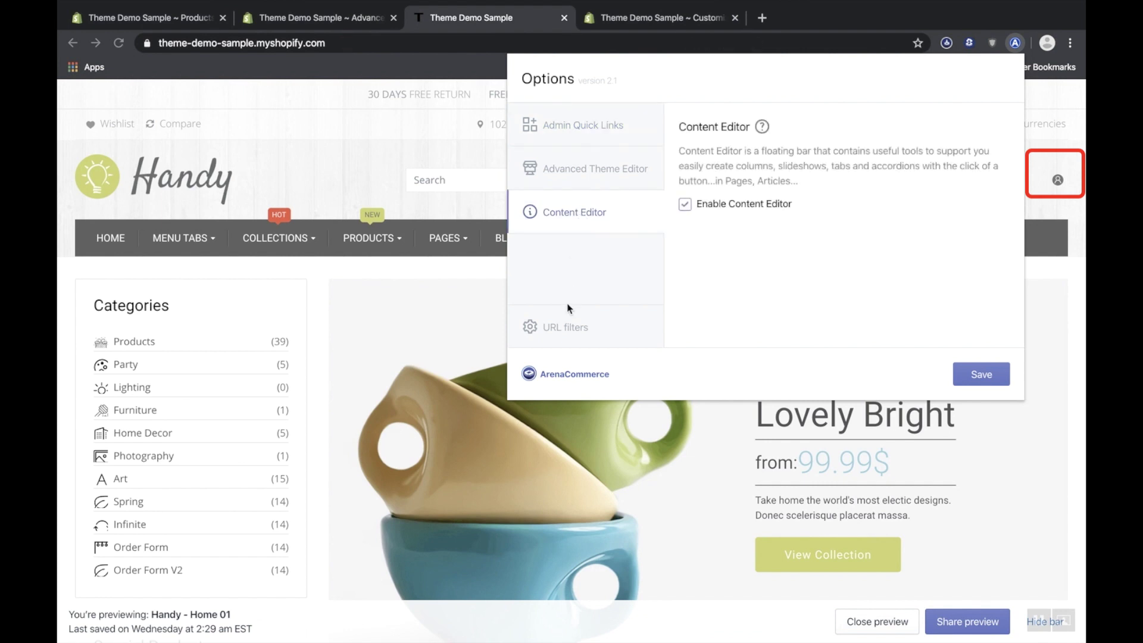
pyautogui.click(571, 327)
pyautogui.click(784, 240)
pyautogui.hotkey('ctrl', 'a')
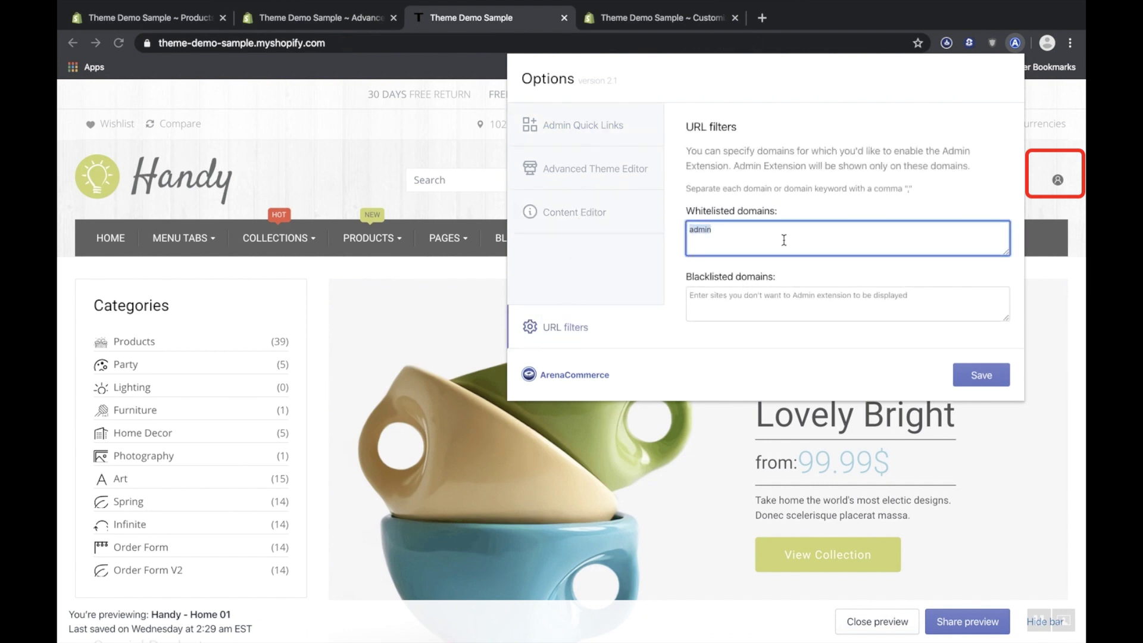
pyautogui.press('BackSpace')
pyautogui.click(966, 376)
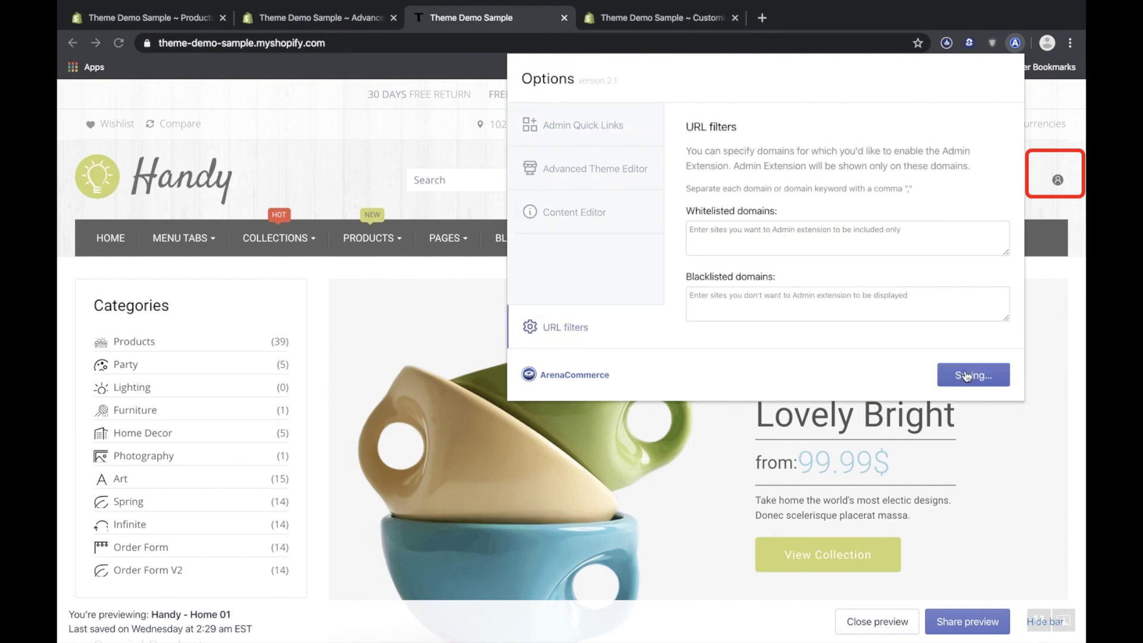
pyautogui.click(1036, 418)
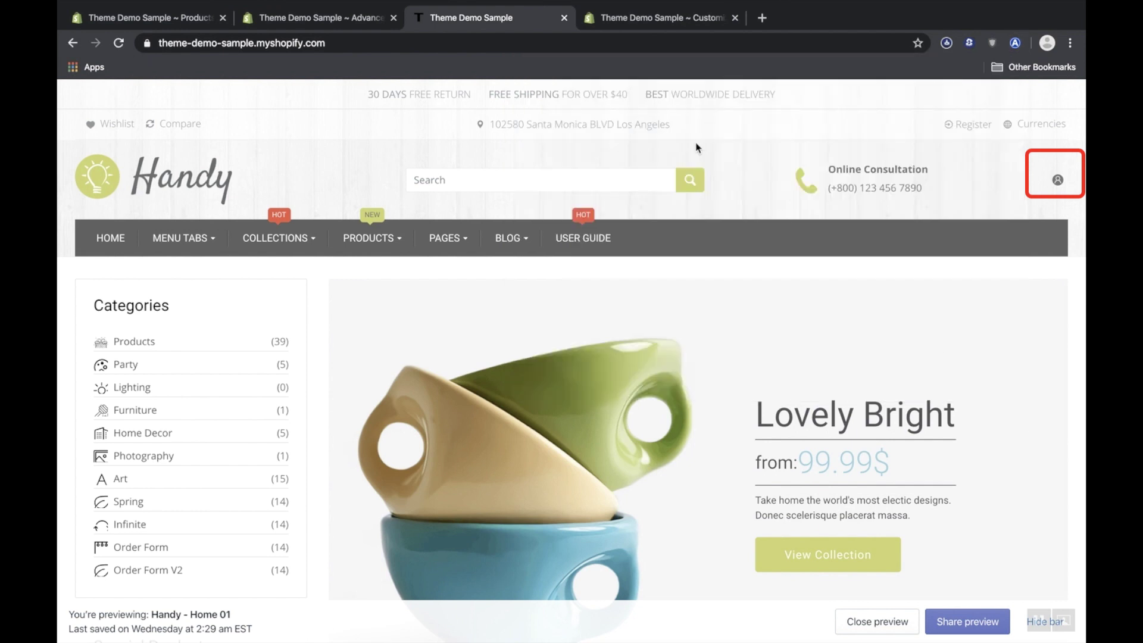
# Reload the storefront homepage with the whitelist cleared and check the extension's shortcut
pyautogui.click(748, 44)
pyautogui.press('Return')
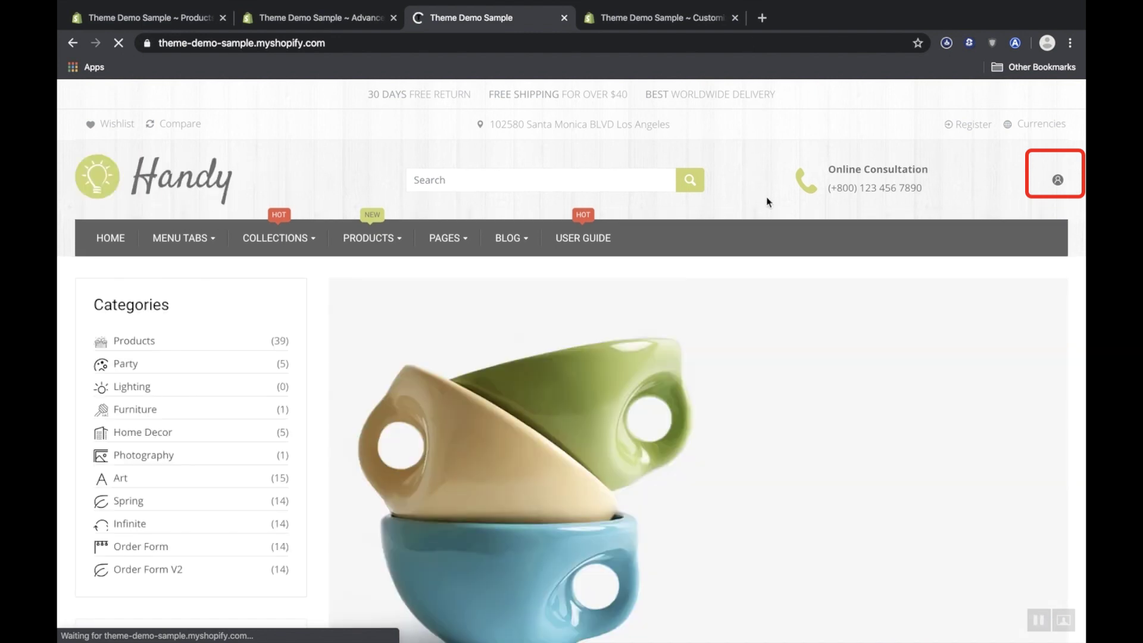
pyautogui.click(1015, 43)
pyautogui.click(1016, 44)
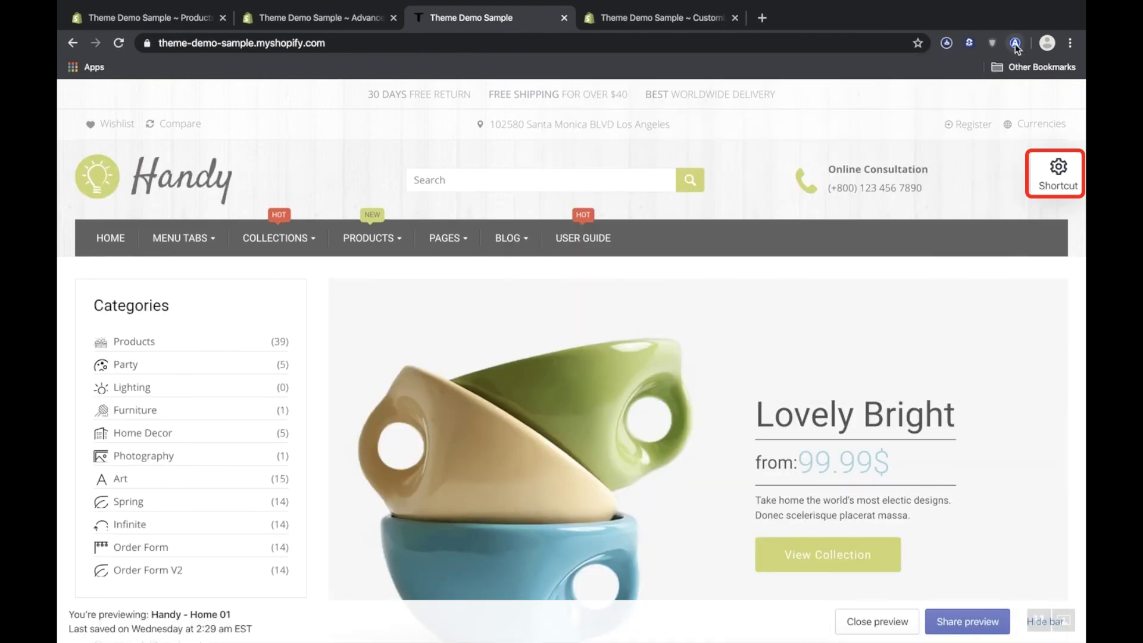
# From the Advanced Custom Fields Products page, add "admin" to the extension's blacklisted domains and save
pyautogui.click(350, 19)
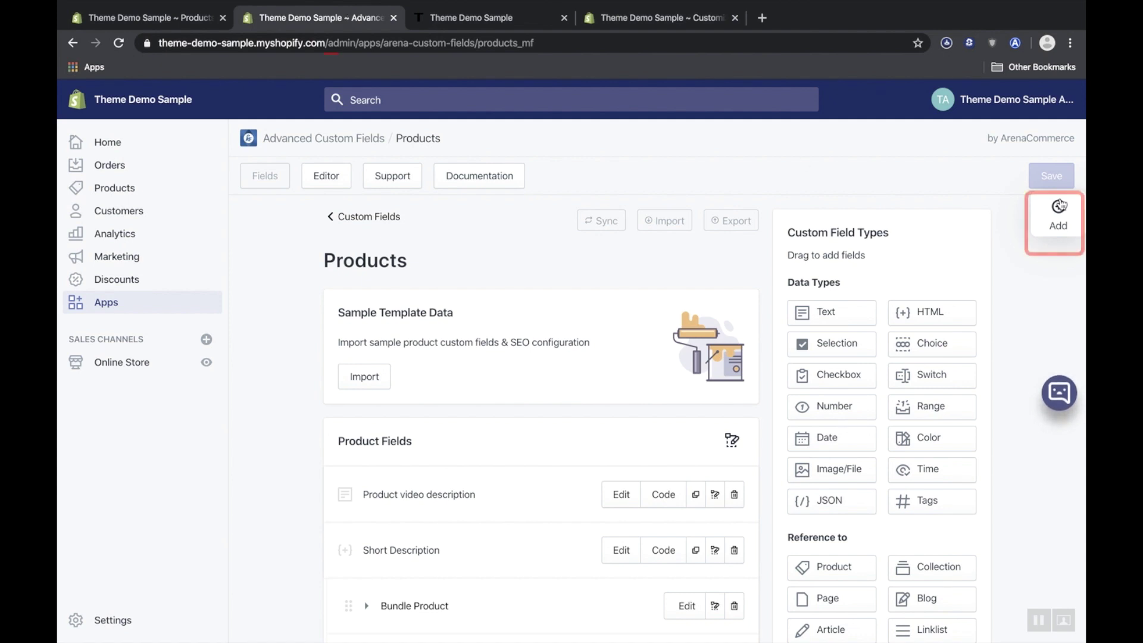
pyautogui.click(1015, 42)
pyautogui.click(610, 223)
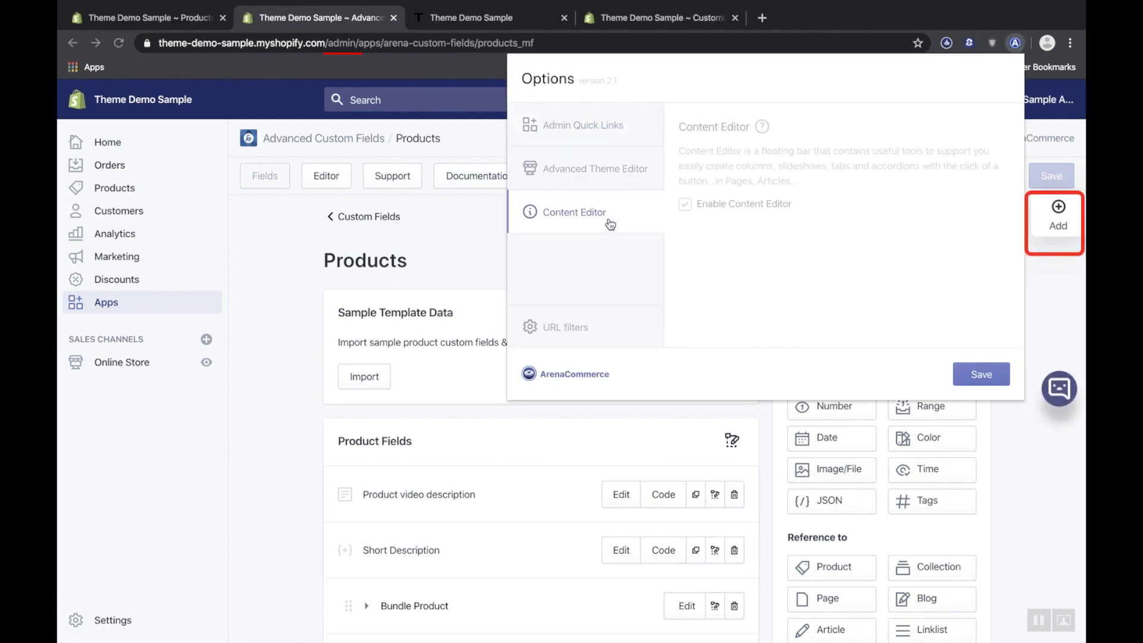
pyautogui.click(539, 333)
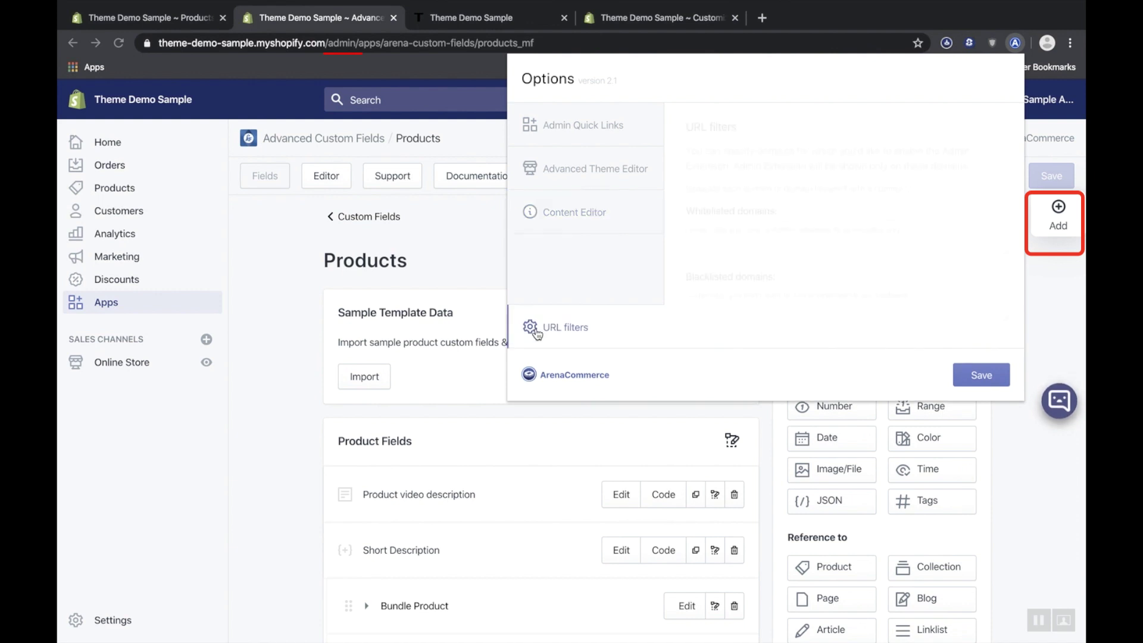
pyautogui.click(743, 290)
pyautogui.write('admi')
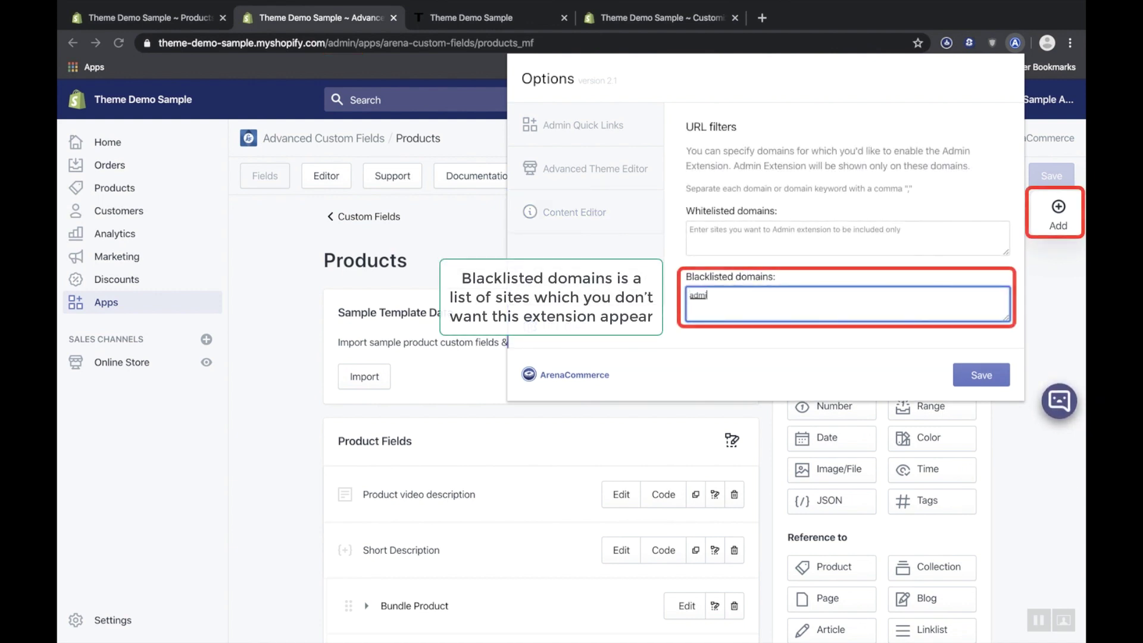
pyautogui.write('n')
pyautogui.click(986, 374)
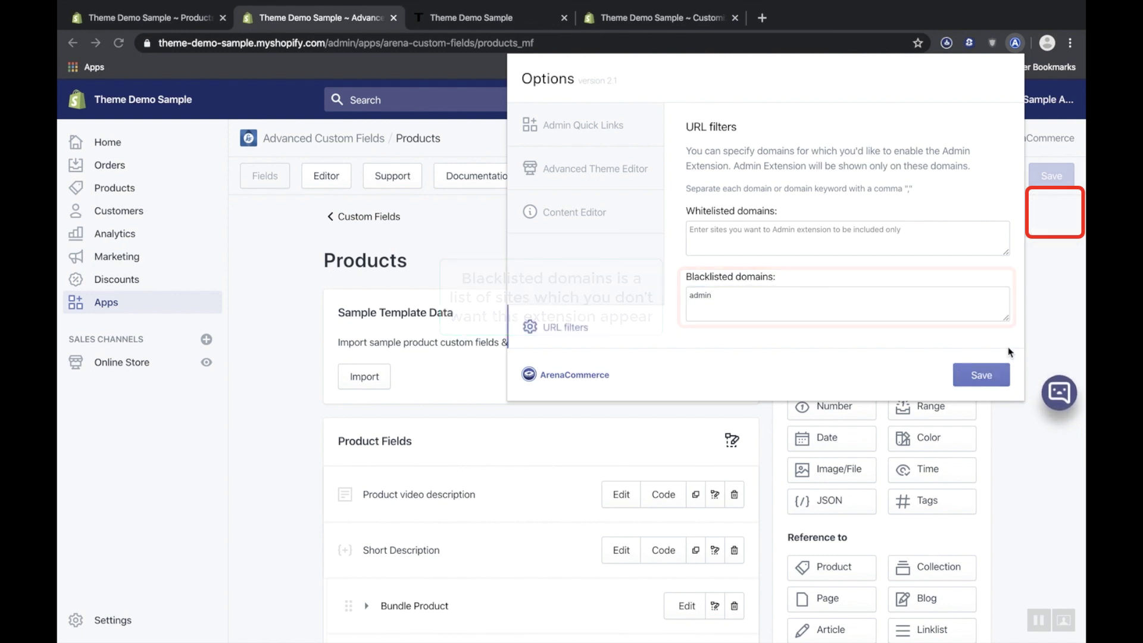
pyautogui.click(1077, 346)
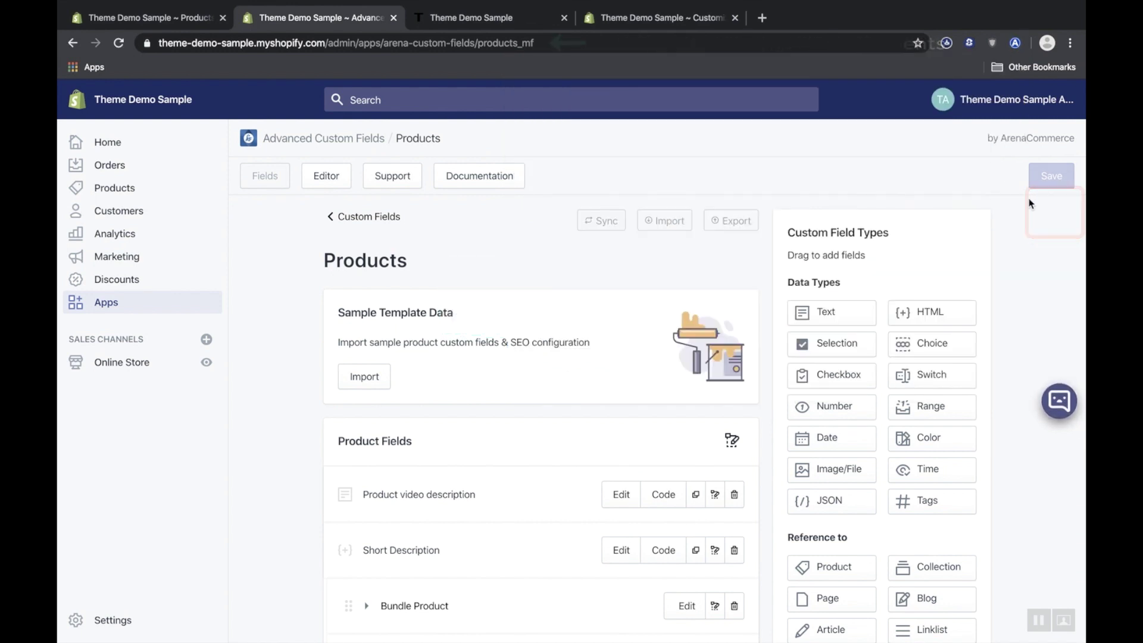
# From the theme customization page, clear the blacklisted domains in the extension's URL filters and save
pyautogui.click(669, 25)
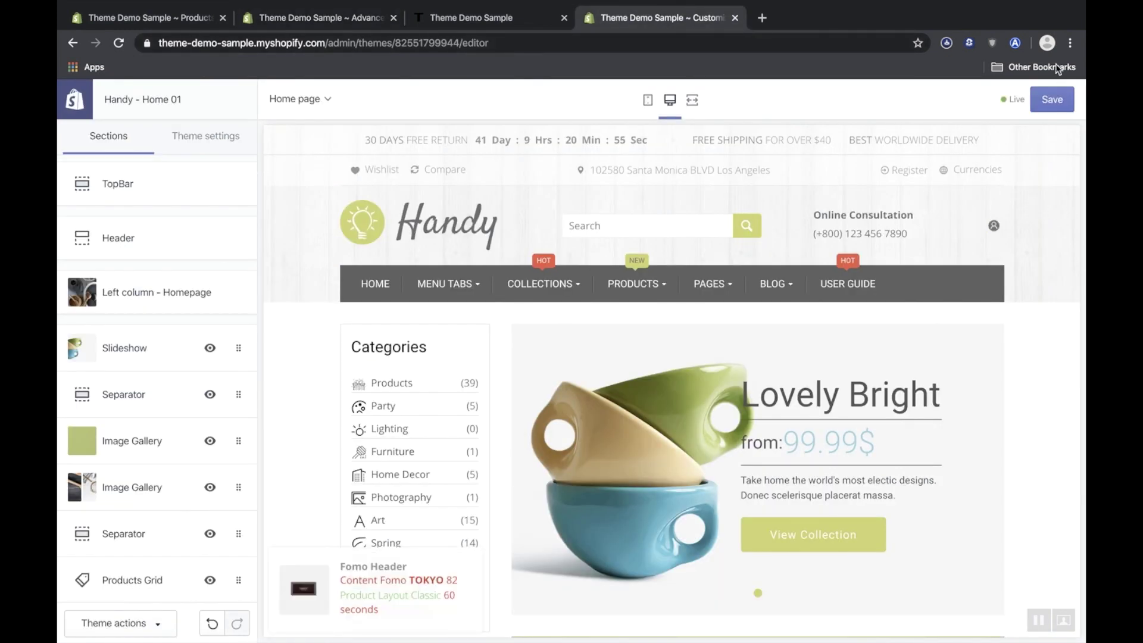
pyautogui.click(1014, 43)
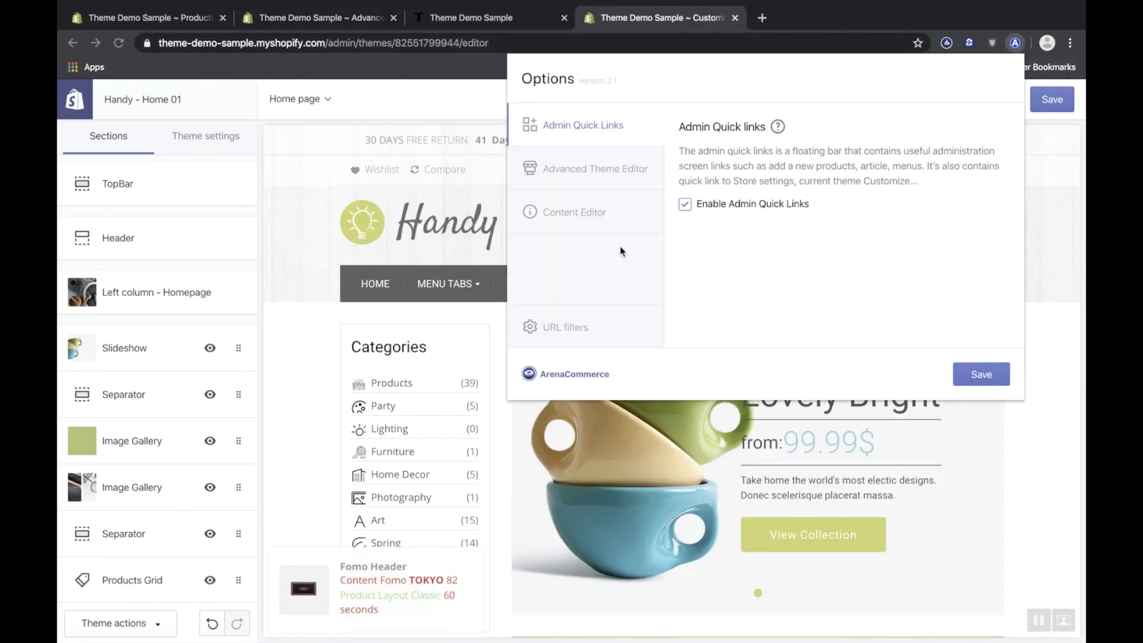
pyautogui.click(573, 328)
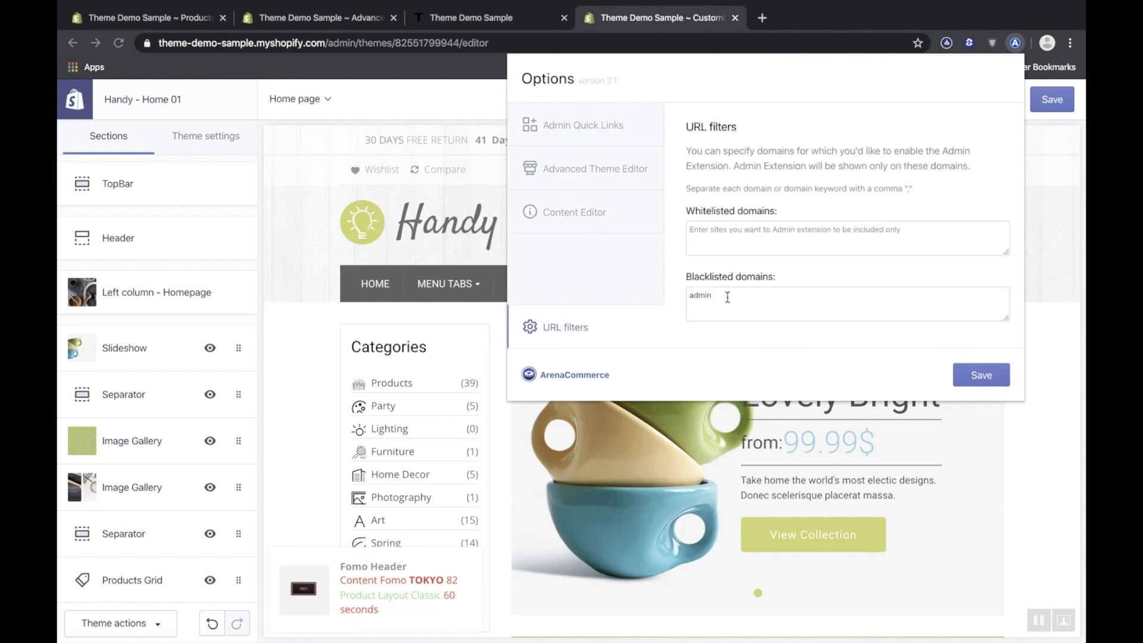
pyautogui.doubleClick(727, 298)
pyautogui.press('BackSpace')
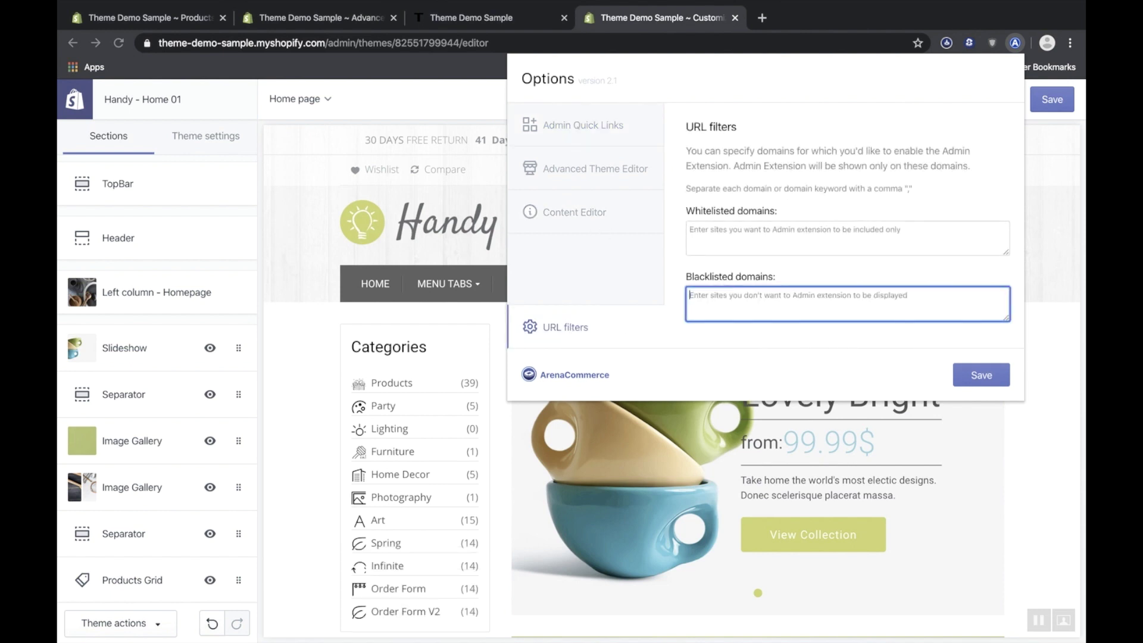
pyautogui.click(988, 384)
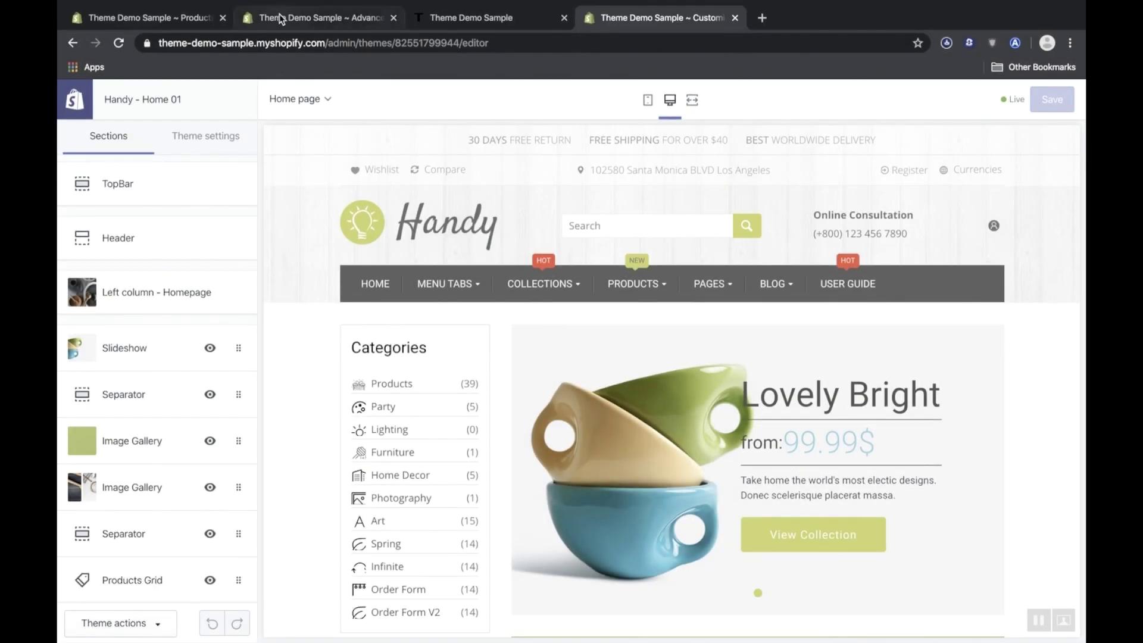
# Reload the Advanced Custom Fields Products page and check the extension's Add element and options there
pyautogui.click(274, 17)
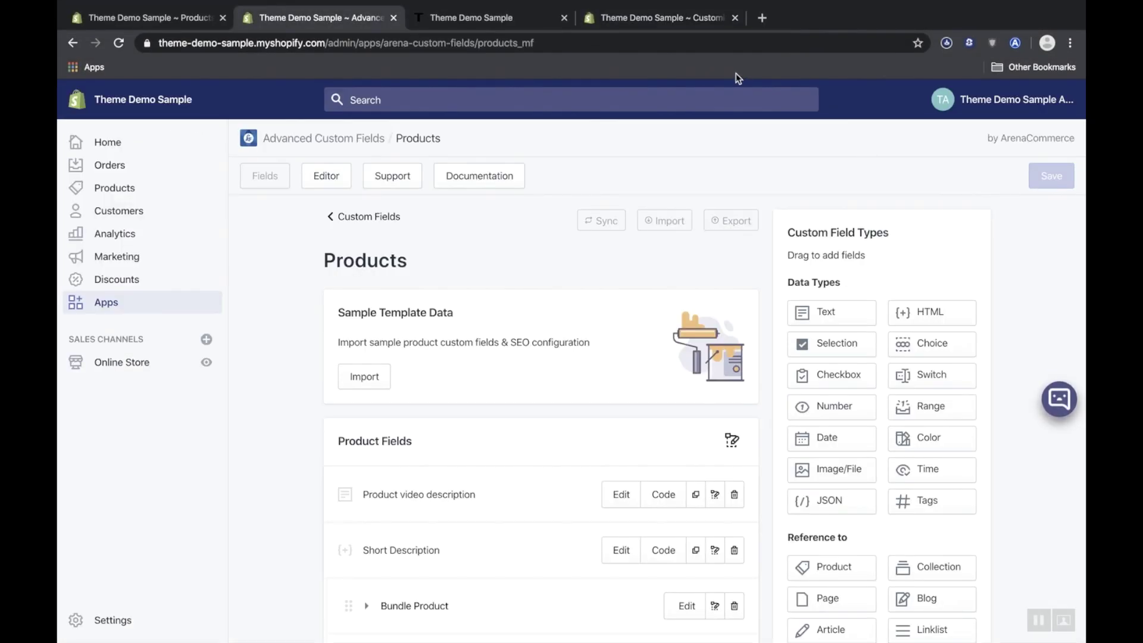
pyautogui.click(772, 41)
pyautogui.press('Return')
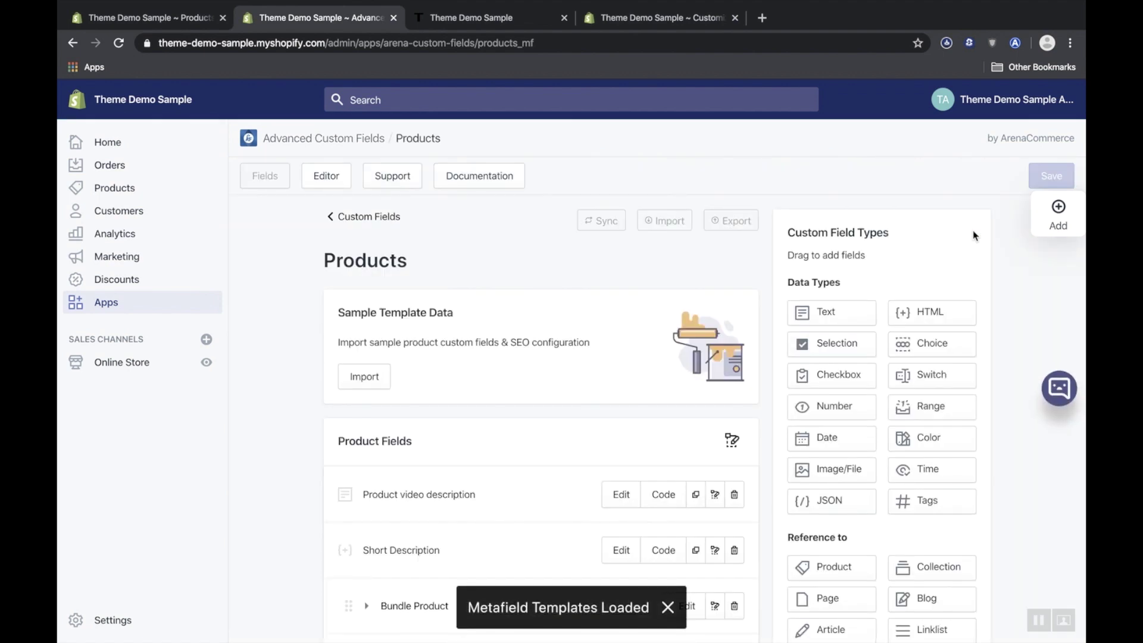
pyautogui.click(1016, 43)
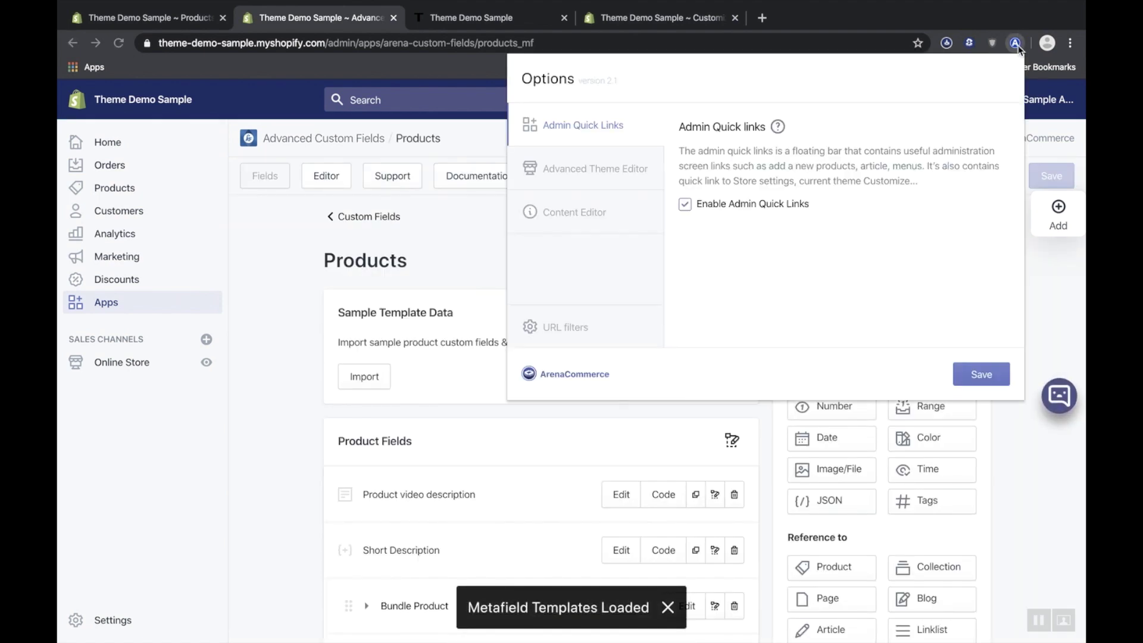
pyautogui.click(1016, 43)
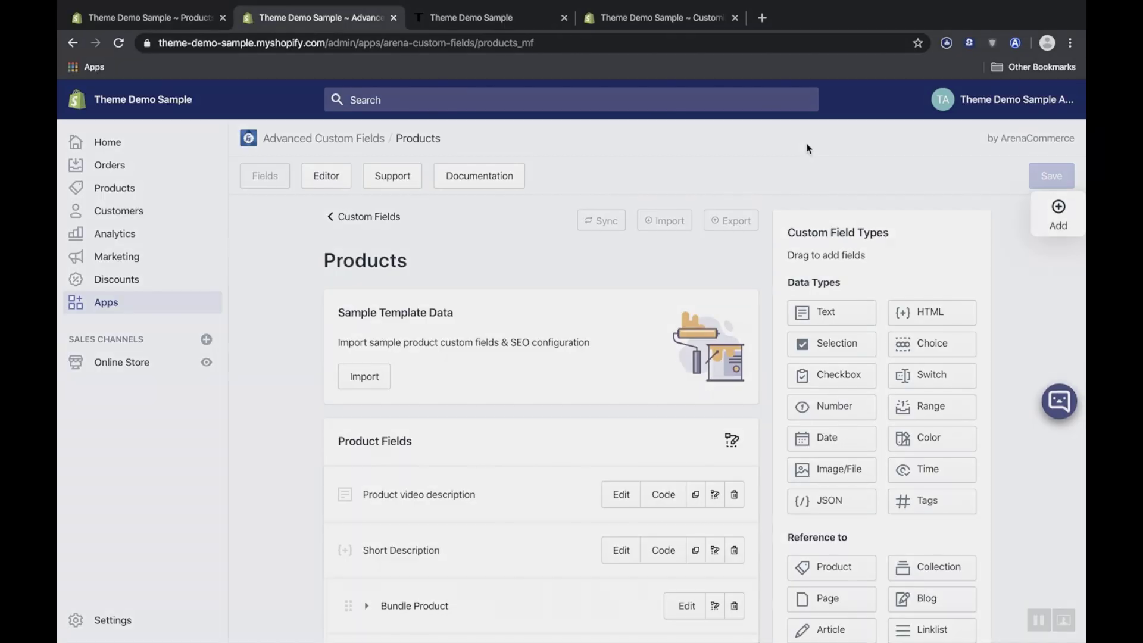